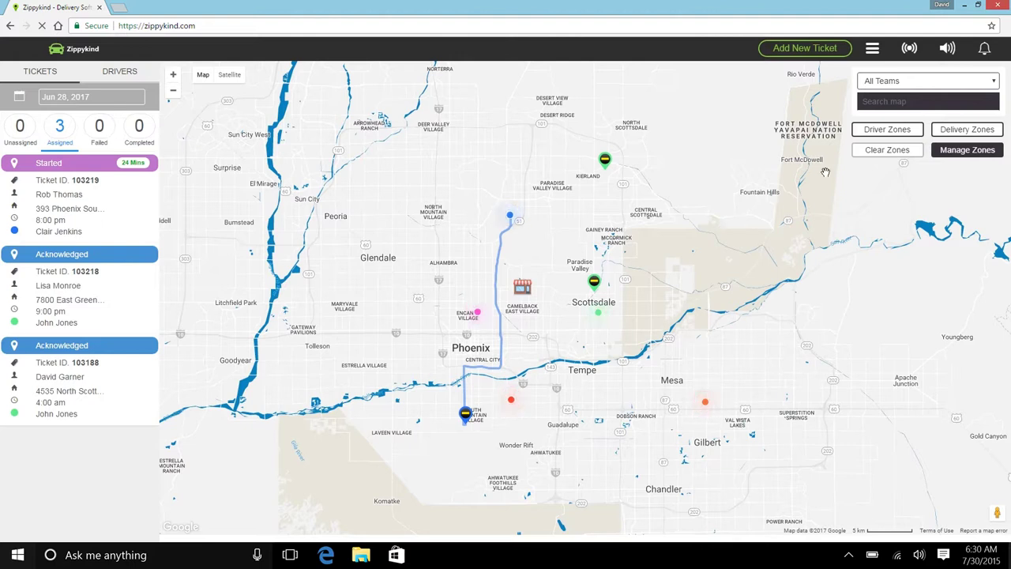
Launch zone creation from the Create New Map Zone (broadcast) icon in the top bar.
left_click(913, 48)
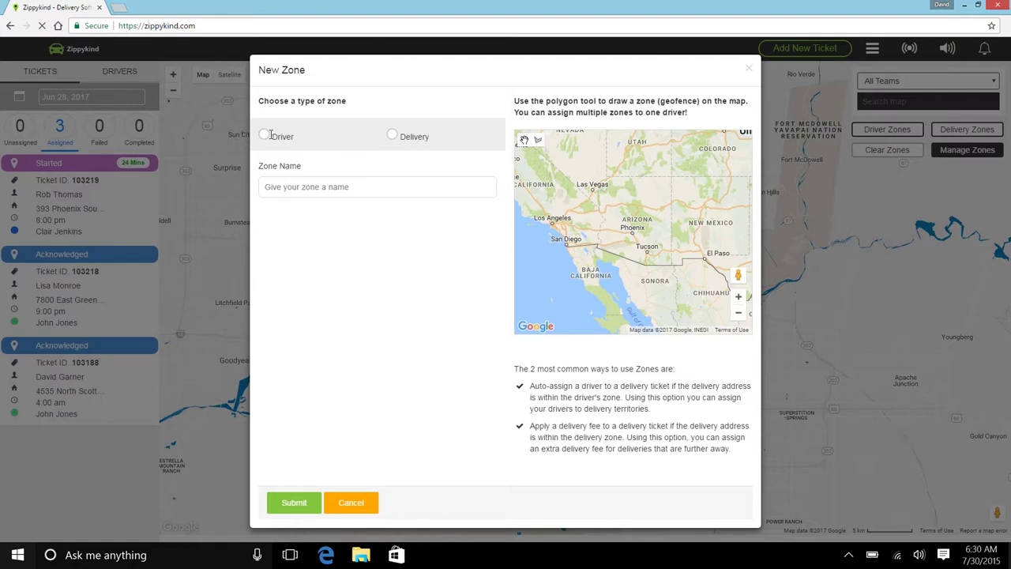
Make the zone a Driver zone named 'Johns Zone' and assign its driver.
left_click(266, 135)
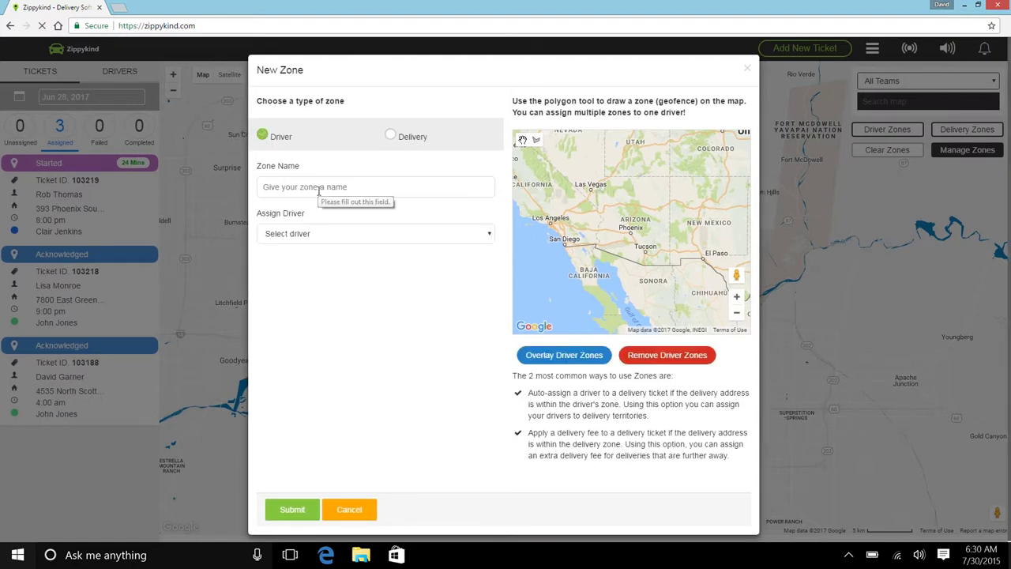
left_click(319, 187)
type("John")
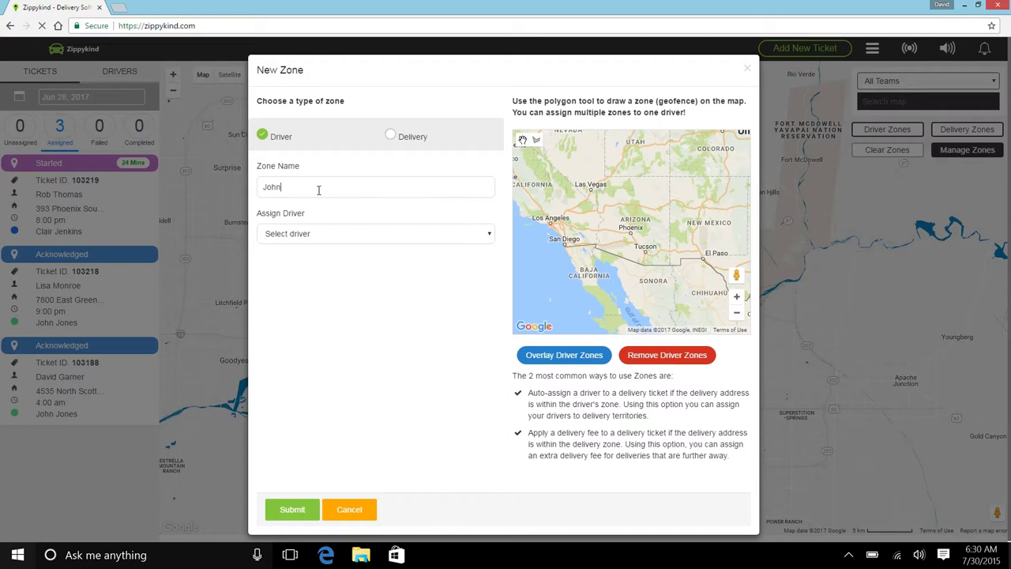
type("s Zone")
left_click(324, 234)
left_click(320, 260)
Zoom the zone map in on Scottsdale and switch to polygon drawing.
scroll(637, 242, "up", 1)
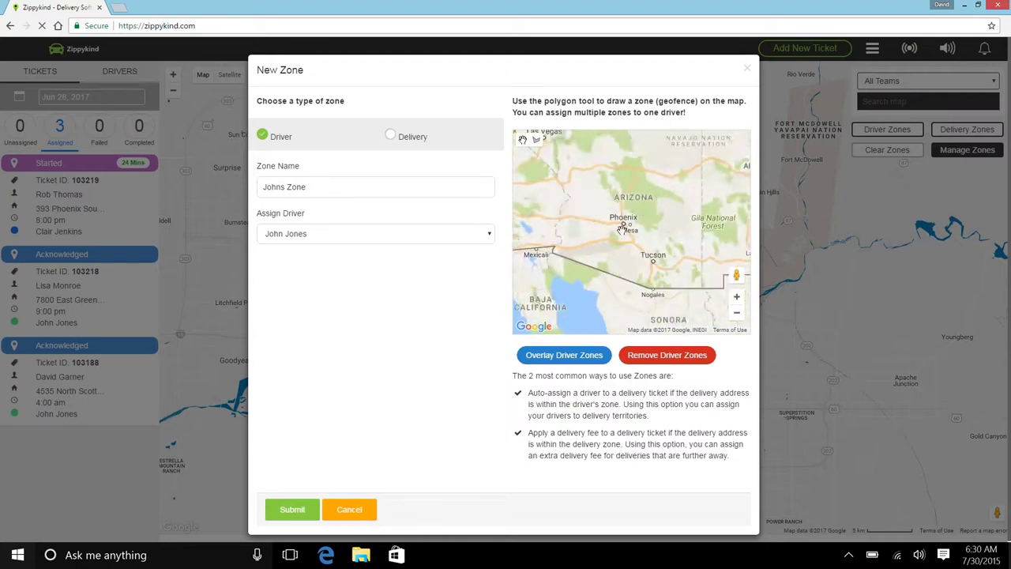
scroll(622, 229, "up", 1)
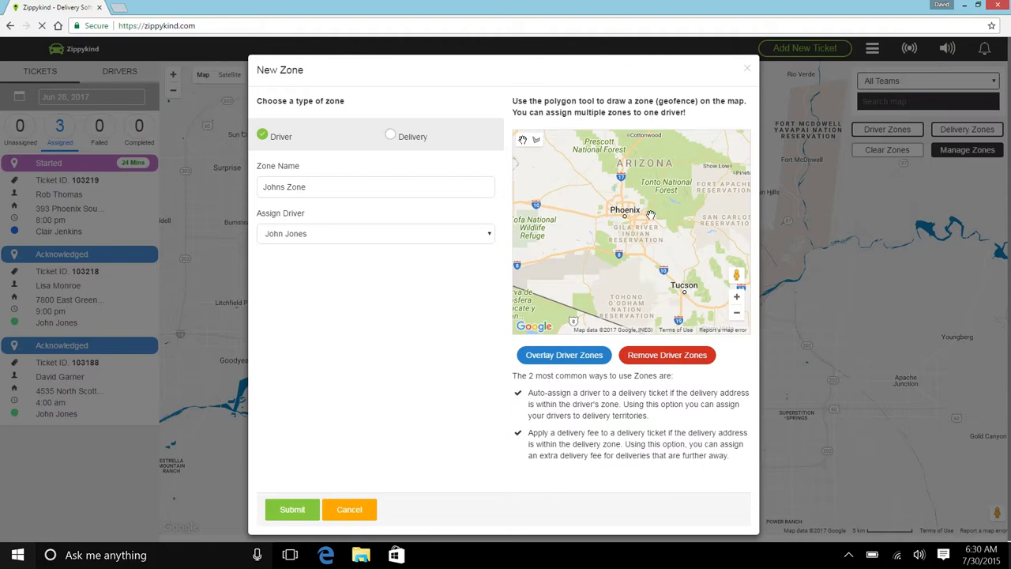
left_click_drag(652, 205, 653, 245)
scroll(640, 248, "up", 4)
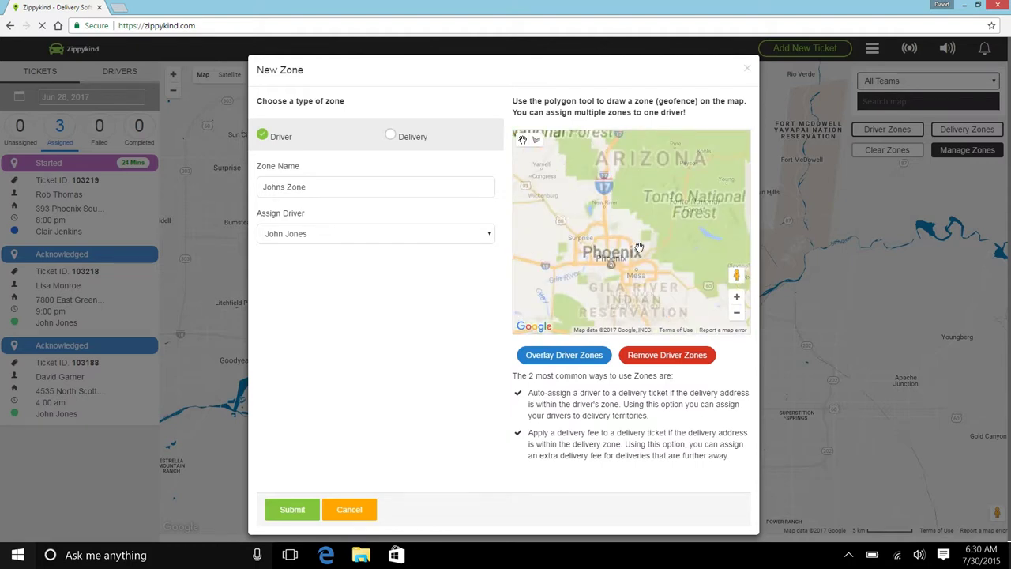
left_click_drag(587, 265, 597, 212)
scroll(597, 212, "up", 3)
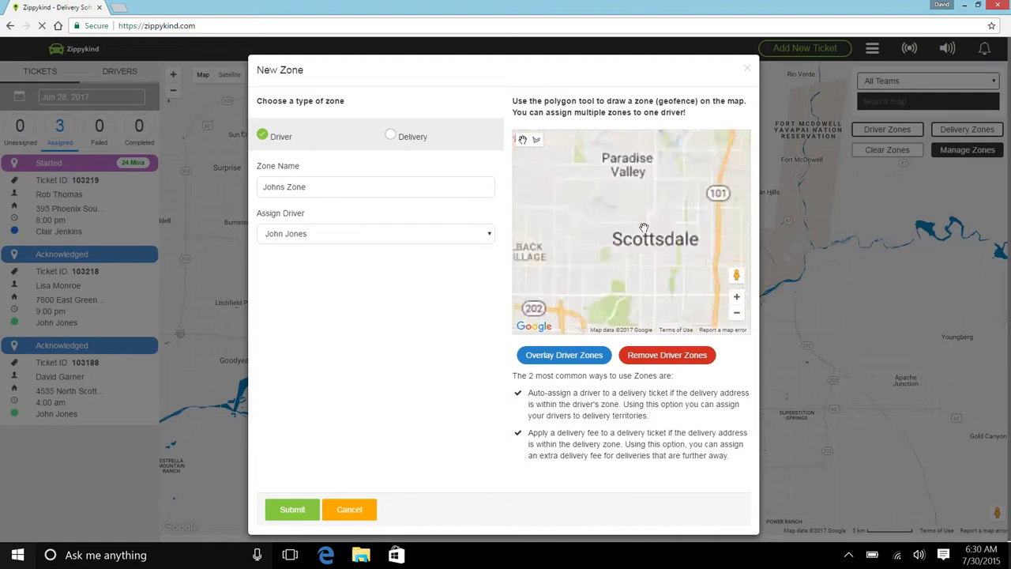
left_click_drag(659, 231, 633, 214)
scroll(632, 213, "down", 1)
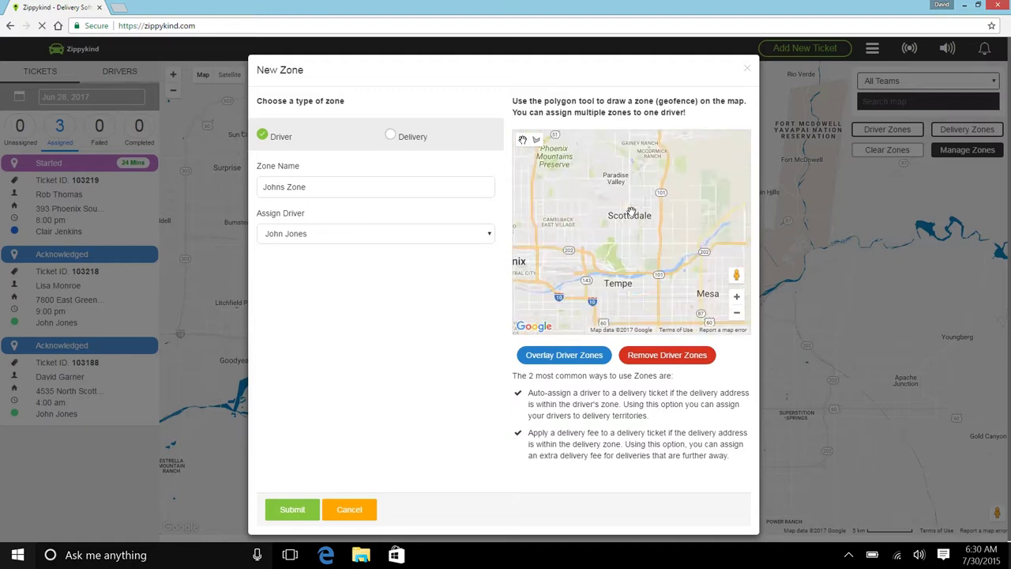
left_click(536, 141)
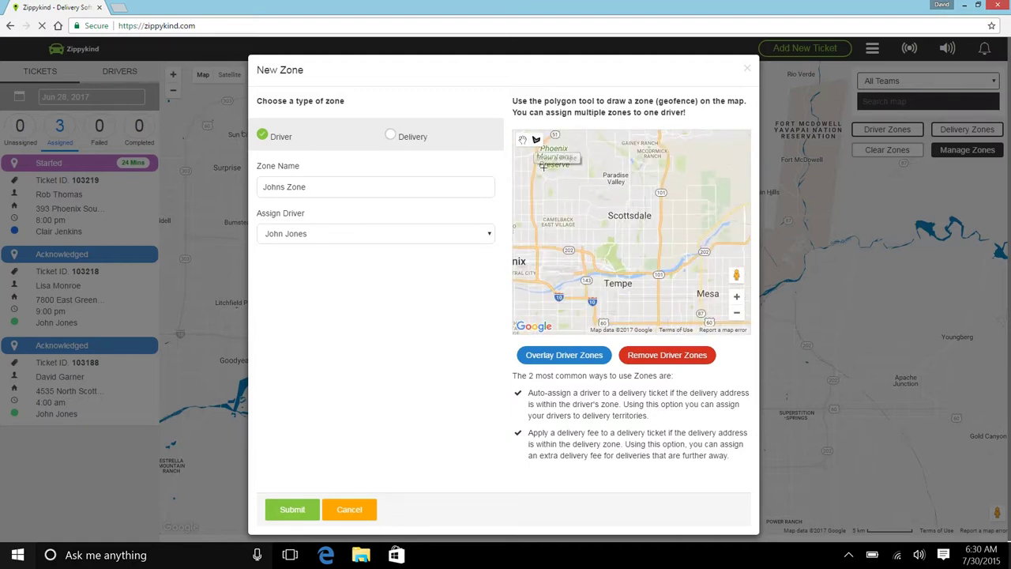
Trace the zone's west and southern edges from Camelback East past the Tempe border.
left_click(582, 197)
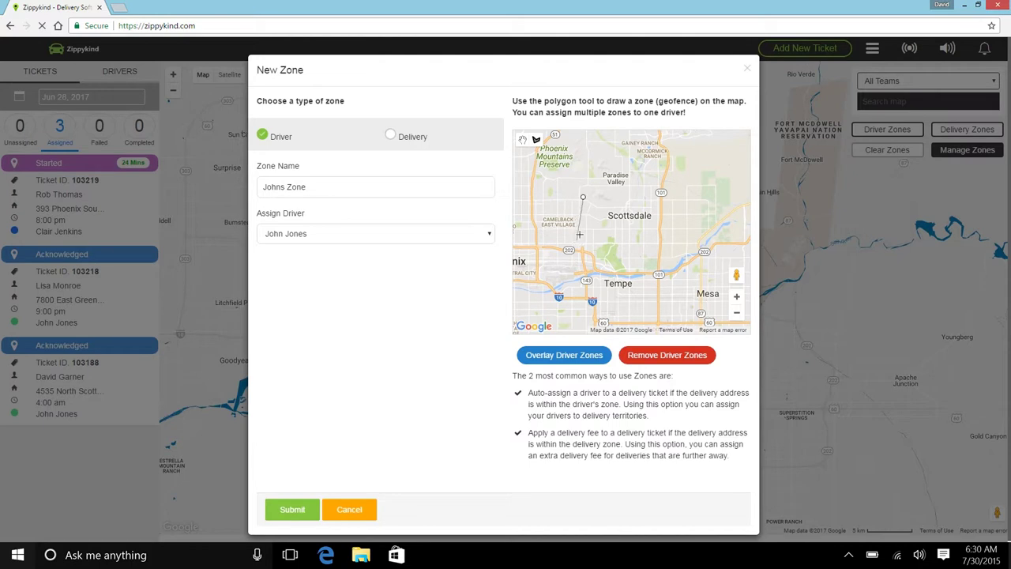
left_click(575, 219)
left_click(570, 249)
left_click(595, 253)
left_click(598, 267)
left_click(623, 273)
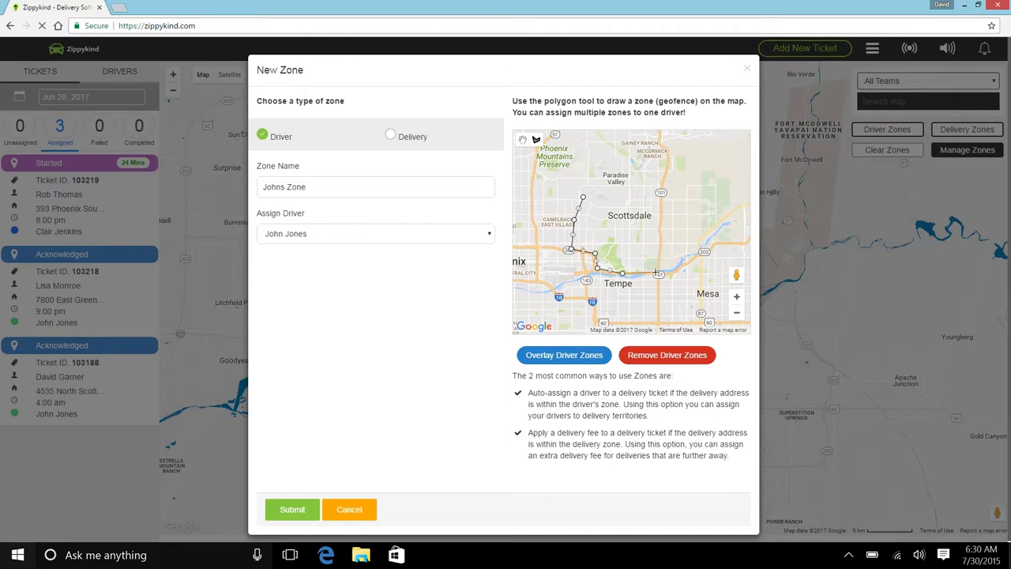
left_click(657, 273)
Trace the east edge north past McCormick Ranch and Gainey Ranch.
left_click(659, 236)
left_click(657, 227)
left_click(661, 212)
left_click(660, 193)
left_click(664, 167)
left_click(666, 151)
left_click(657, 143)
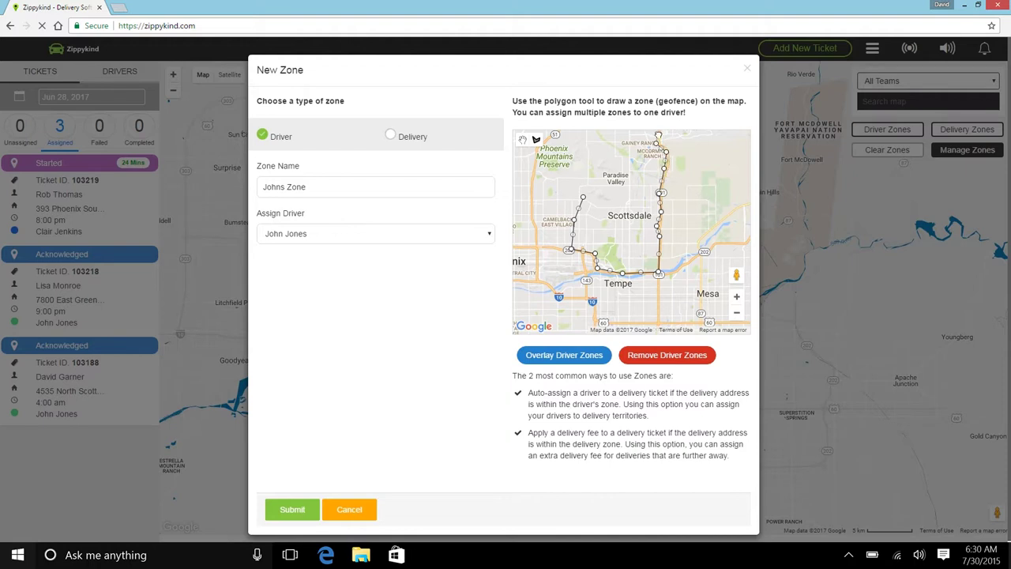
left_click(659, 134)
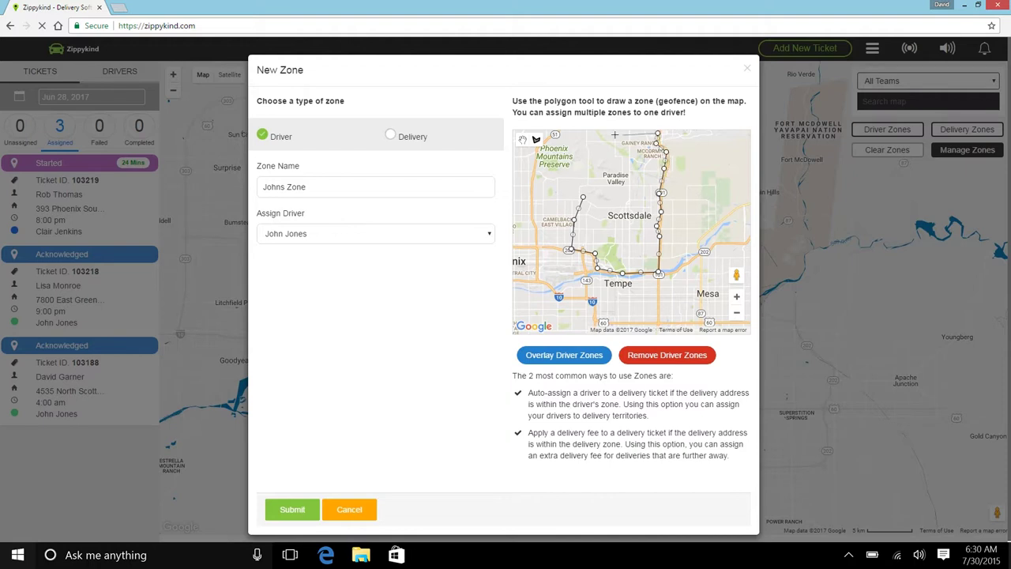
Add the north-west corners, close the outline at the start point and submit Johns Zone.
left_click(576, 132)
left_click(580, 164)
left_click(584, 197)
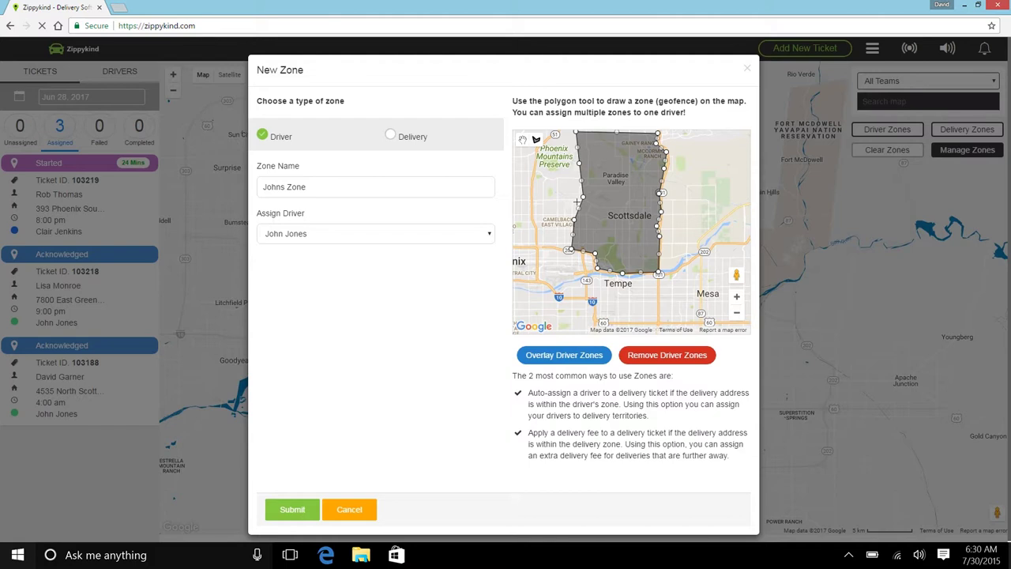
left_click(292, 510)
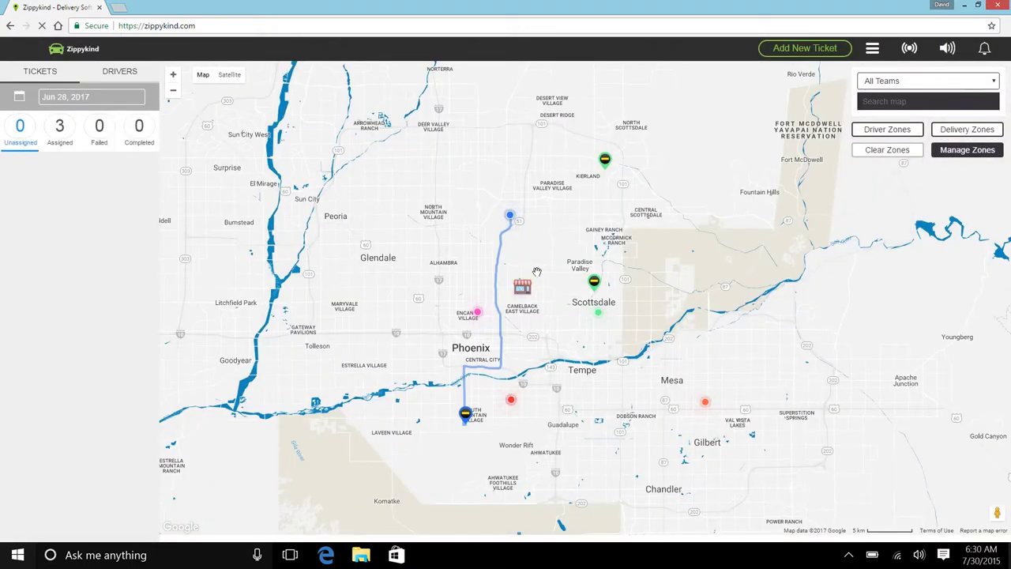
Display Driver Zones, inspect the green zone's details, clear the map, and start another zone.
left_click(880, 135)
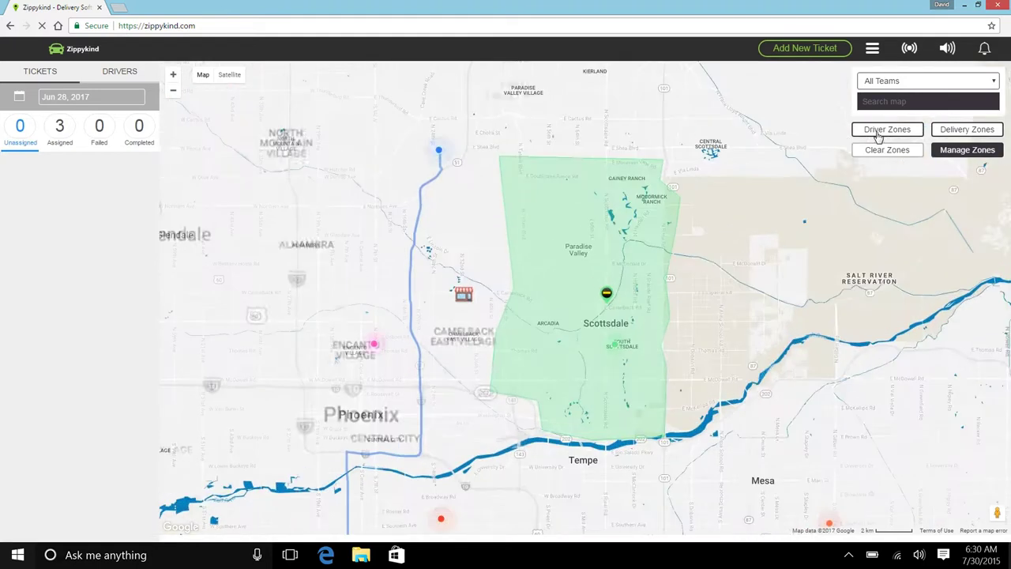
left_click(878, 136)
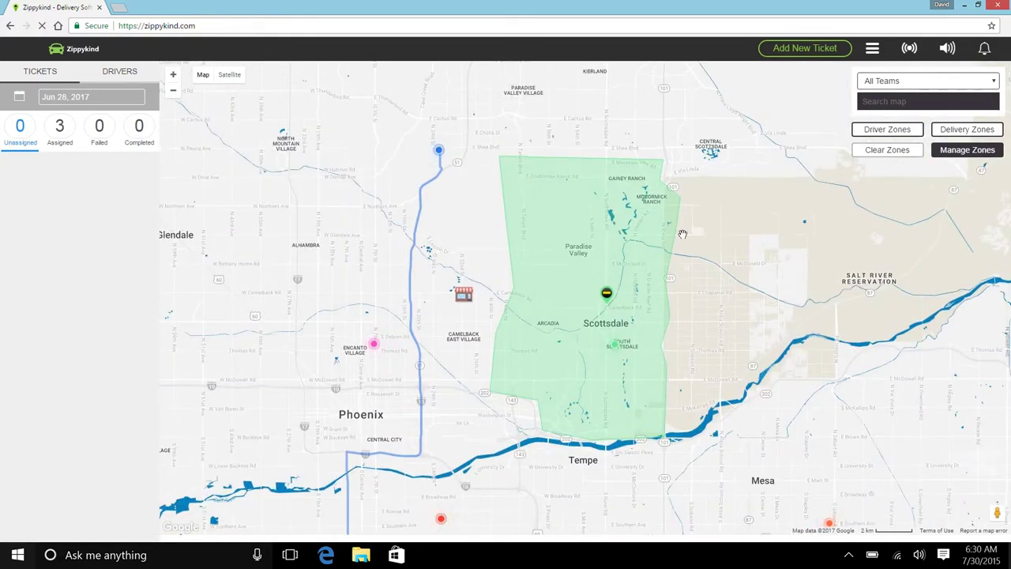
left_click(587, 238)
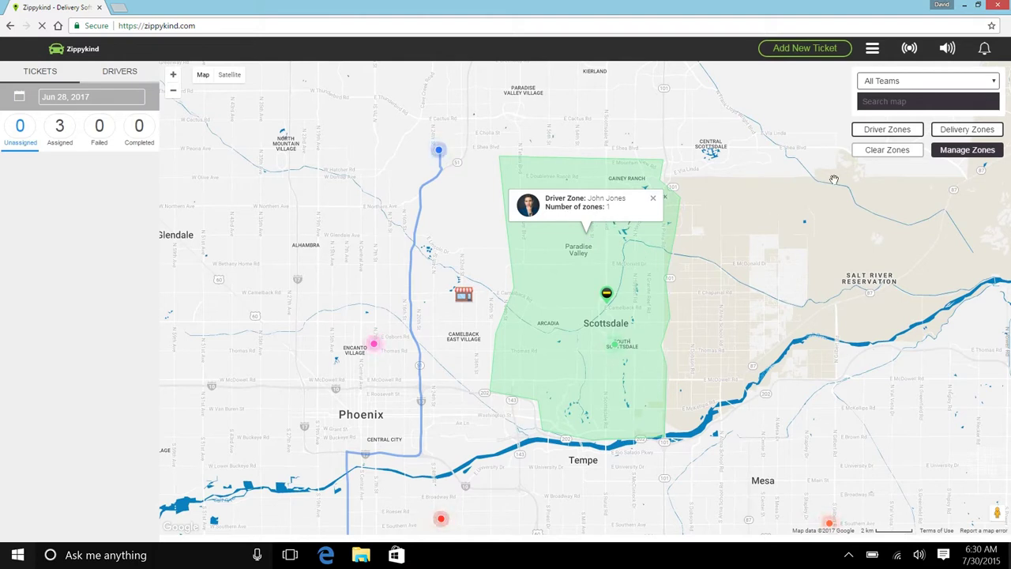
left_click(871, 154)
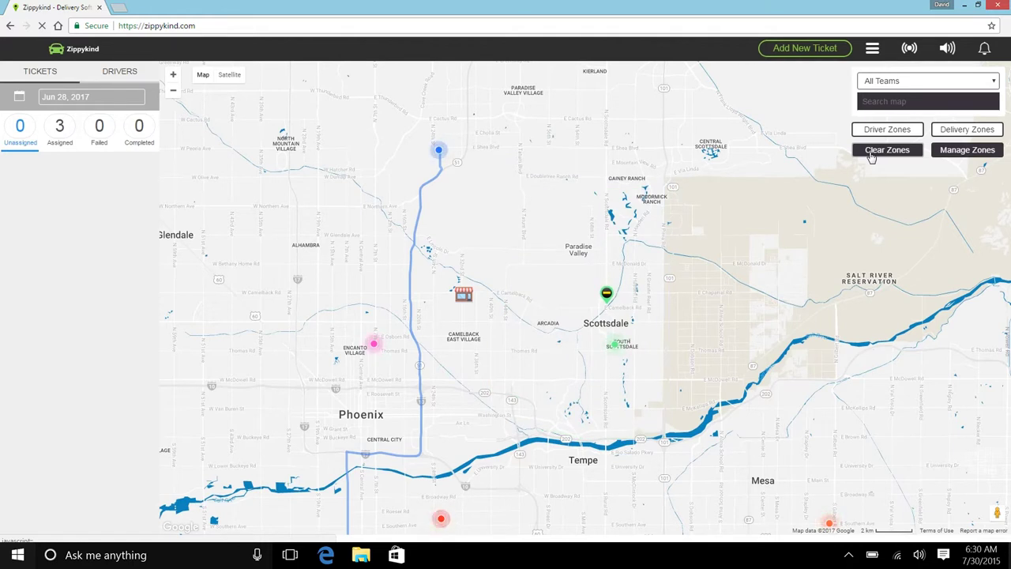
left_click(909, 48)
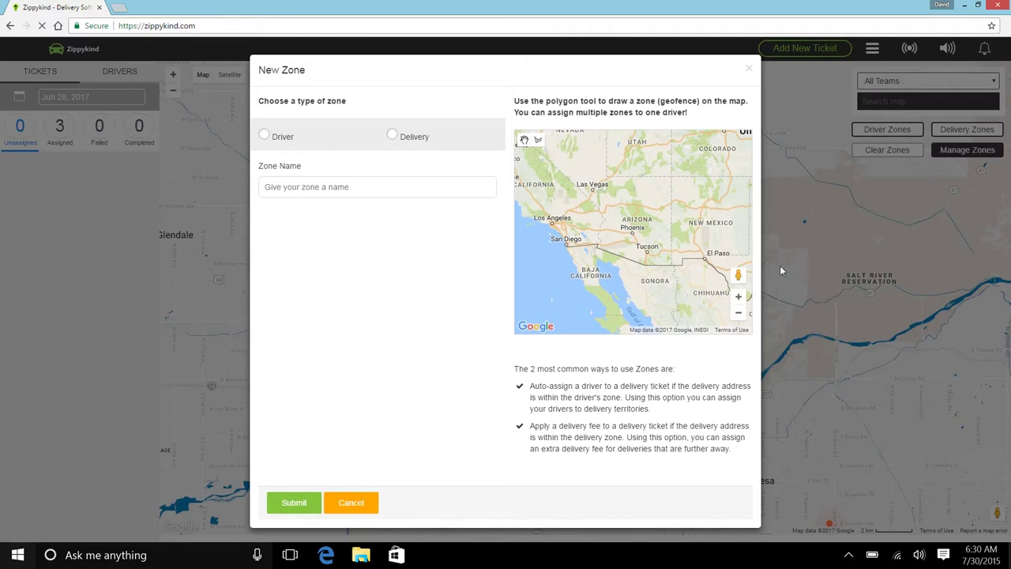
Create a Delivery zone named 'Chandler Zone' with pink colour FF1C77 and a $20 fee.
left_click(390, 136)
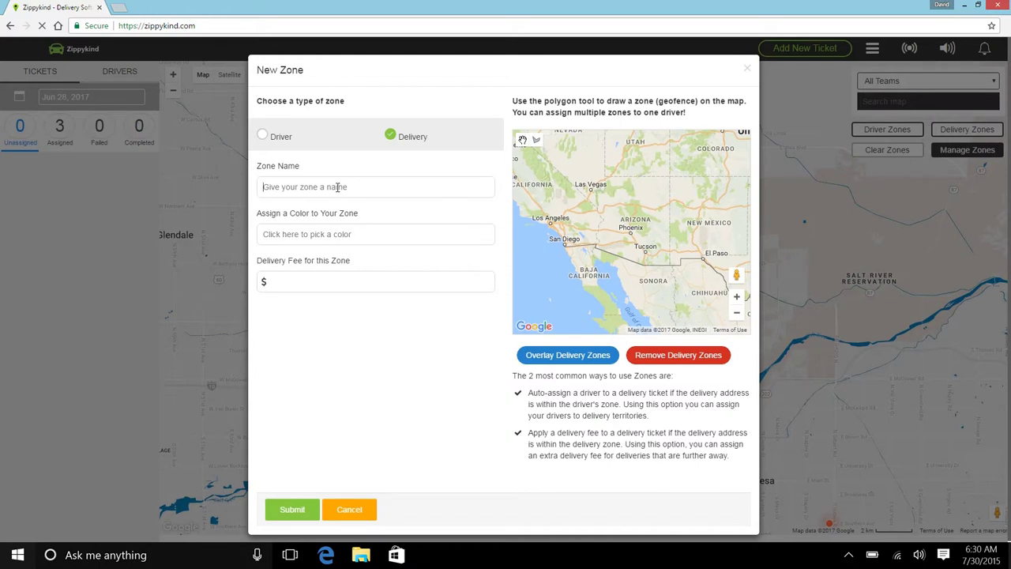
type("Chandler Zone")
left_click(326, 235)
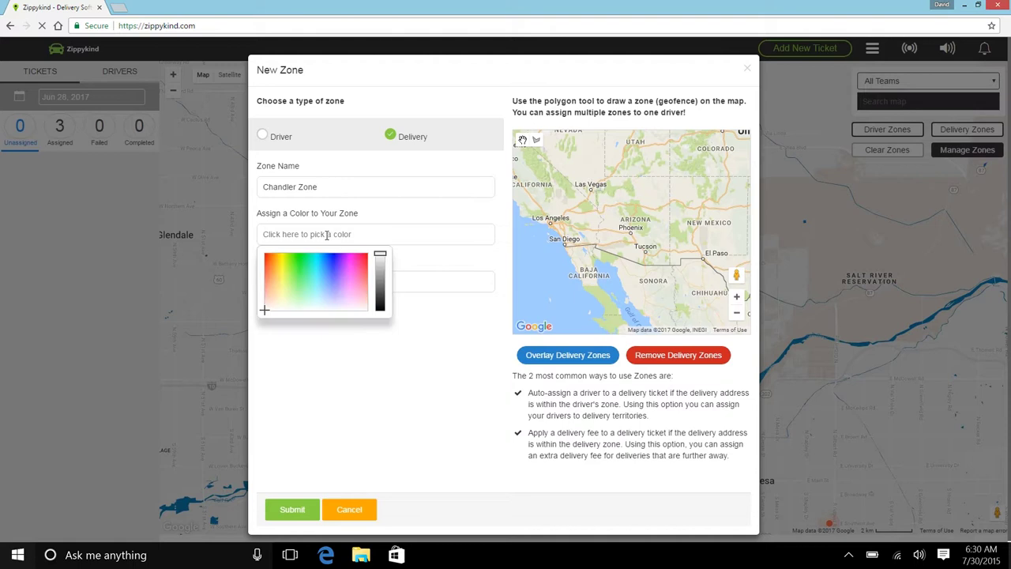
left_click_drag(345, 279, 361, 259)
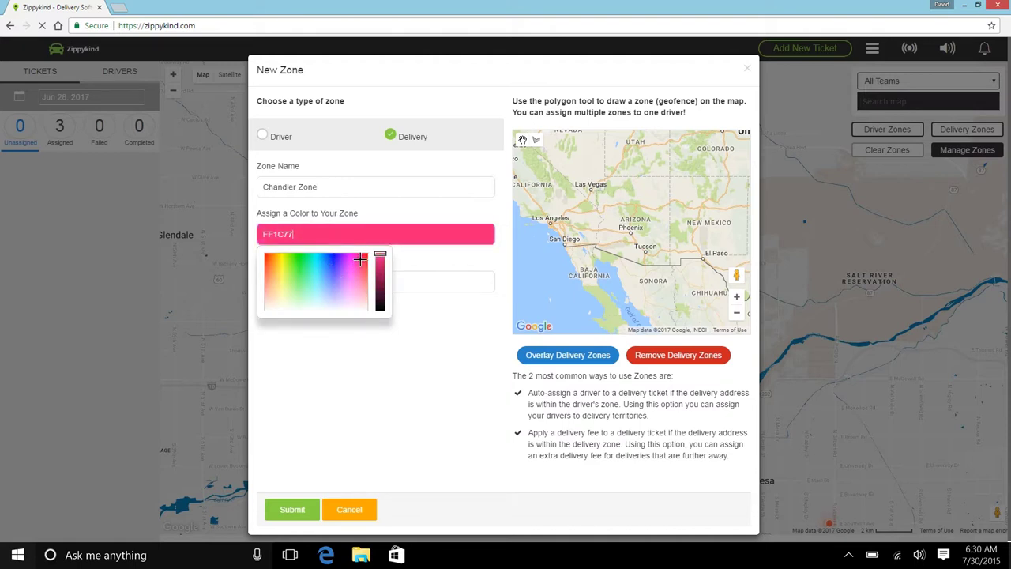
left_click(408, 260)
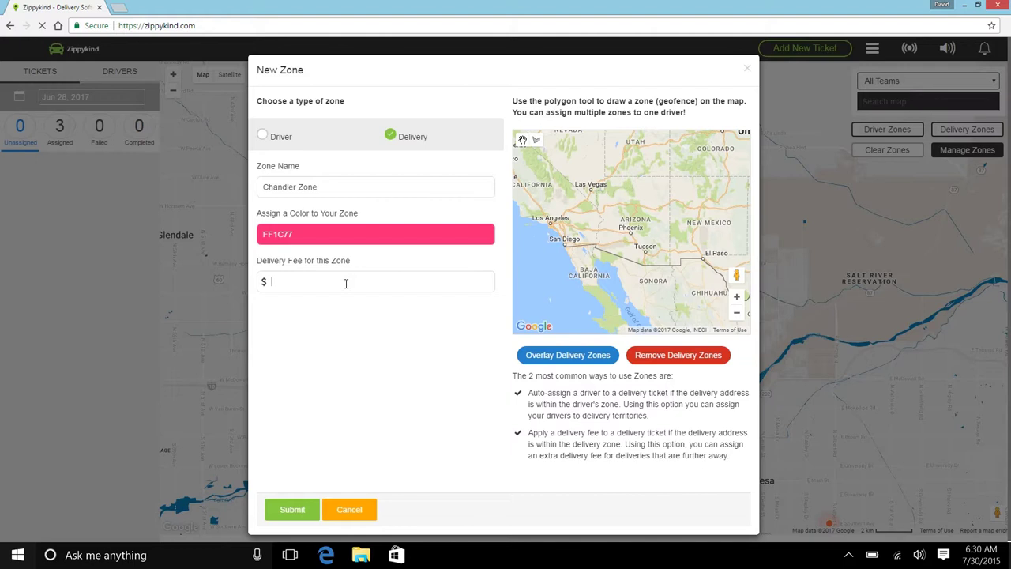
type("0")
Zoom the zone map in on Chandler and switch to polygon drawing.
scroll(637, 248, "up", 1)
scroll(623, 212, "up", 1)
scroll(645, 227, "up", 2)
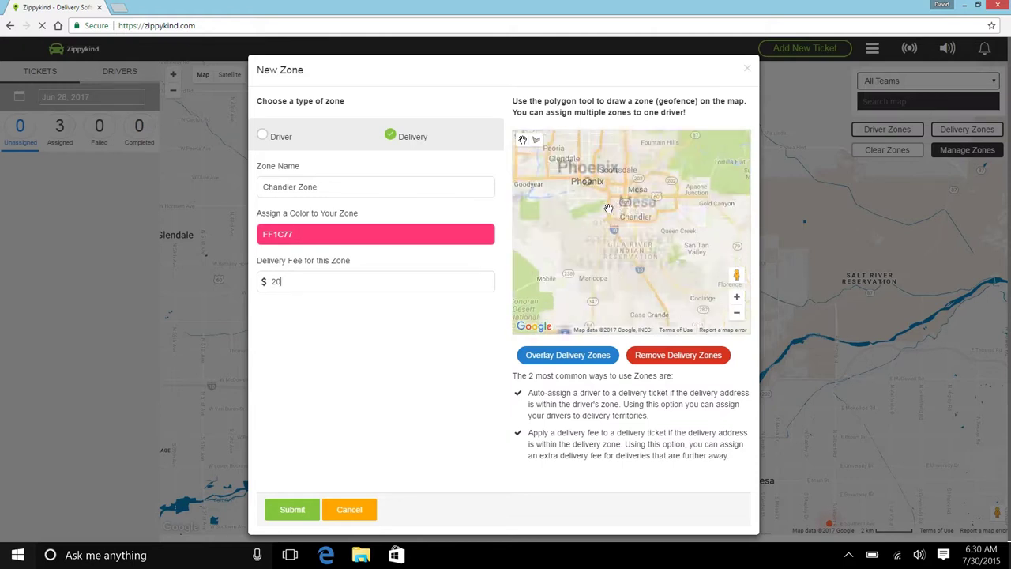
scroll(641, 220, "up", 2)
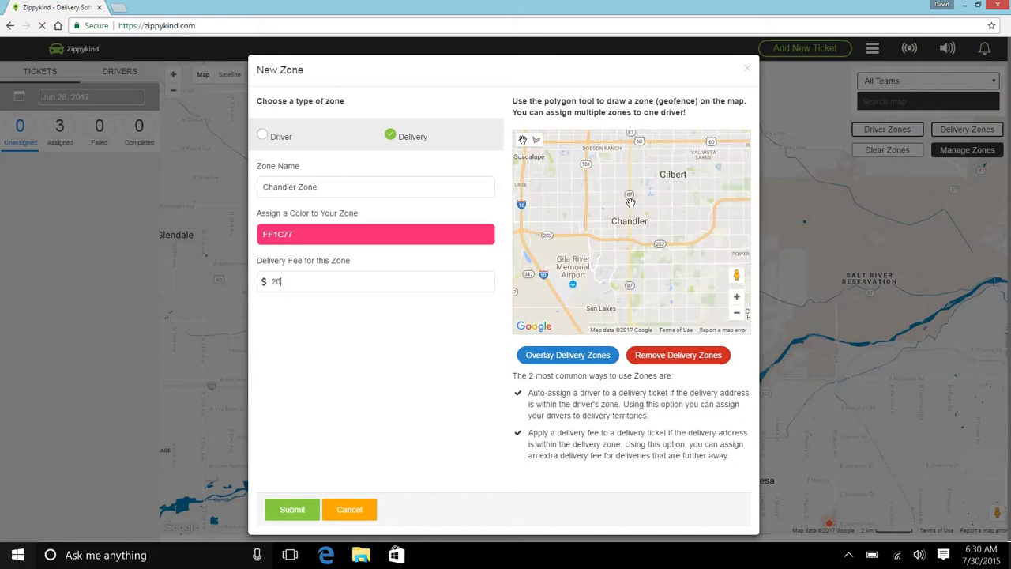
scroll(614, 207, "down", 1)
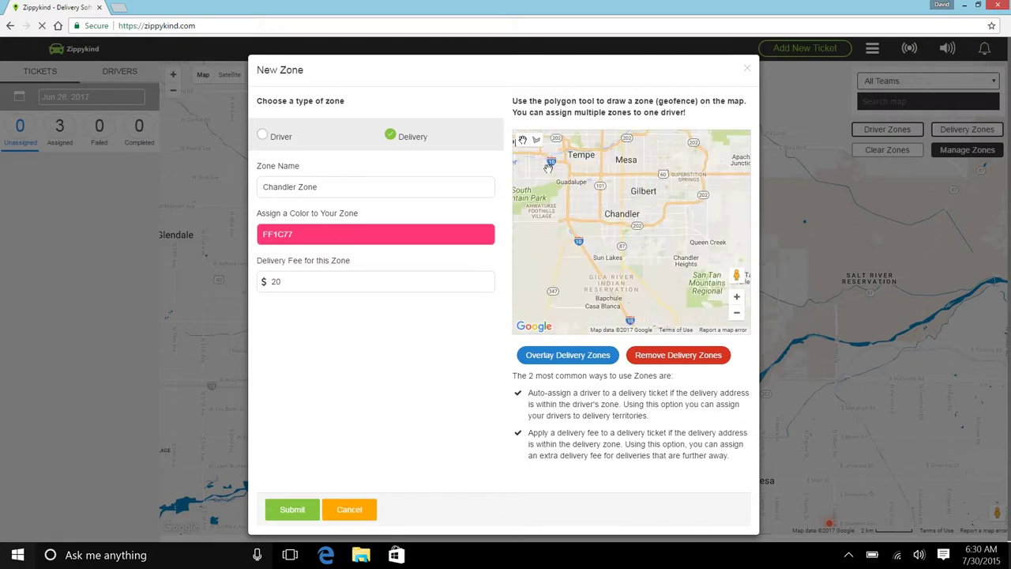
left_click(537, 139)
Outline Chandler and Gilbert from Guadalupe to Sun Lakes and Chandler Heights, then submit.
left_click(579, 173)
left_click(567, 216)
left_click(588, 257)
left_click(639, 257)
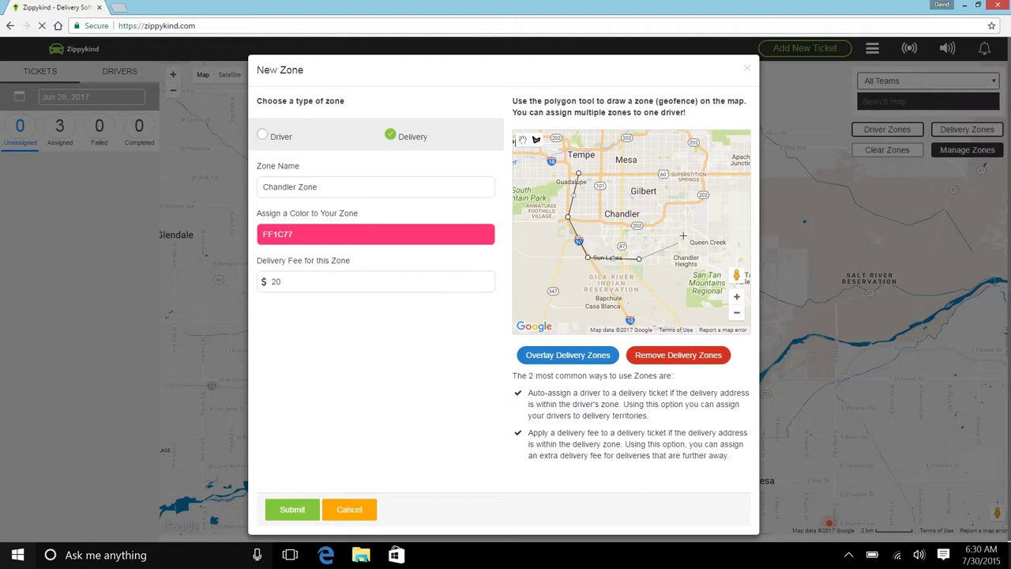
left_click(683, 227)
left_click(695, 190)
left_click(694, 173)
left_click(580, 174)
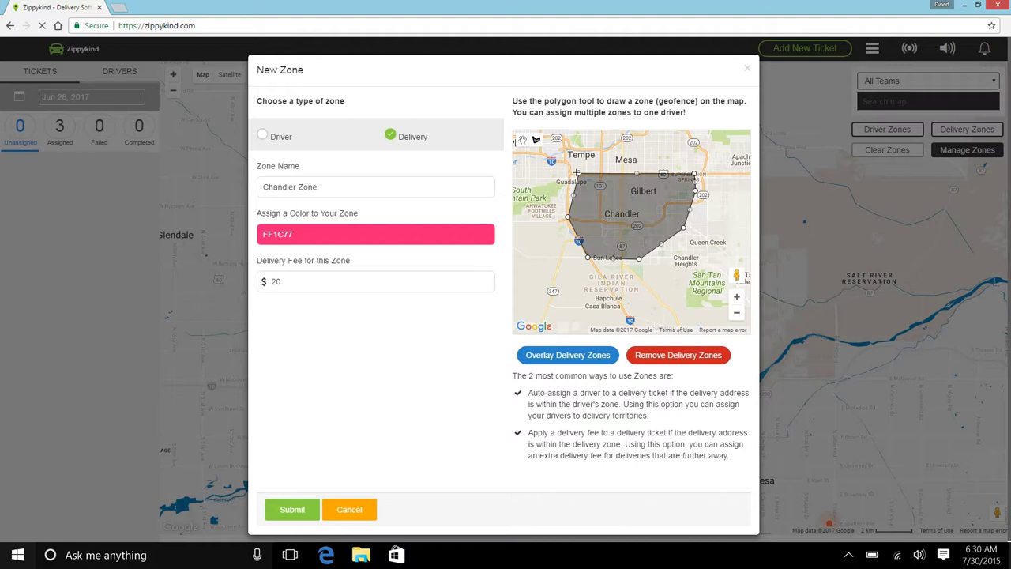
left_click(292, 509)
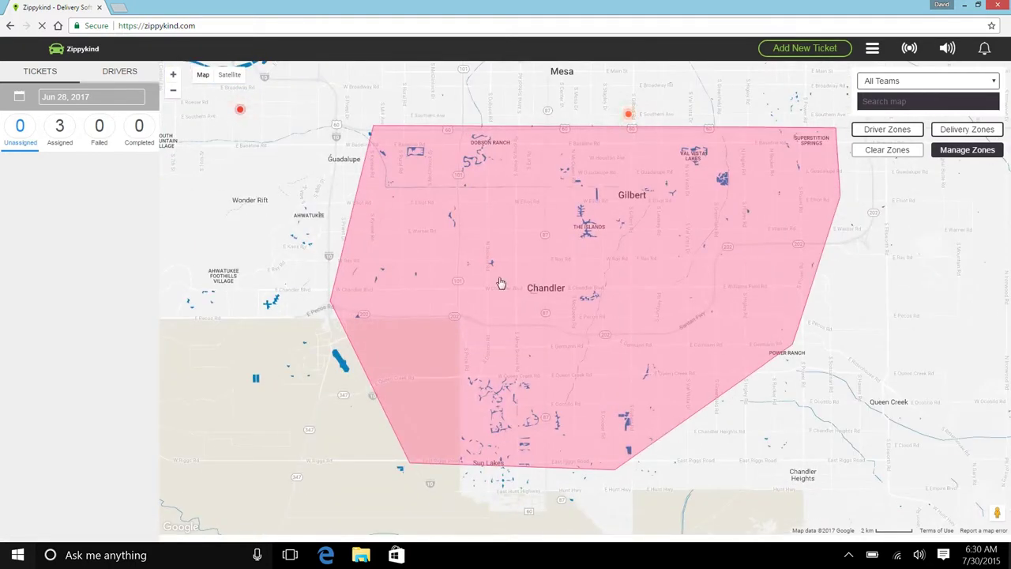
Check the pink zone's fee, then show both driver and delivery zones zoomed out over Phoenix.
left_click(500, 278)
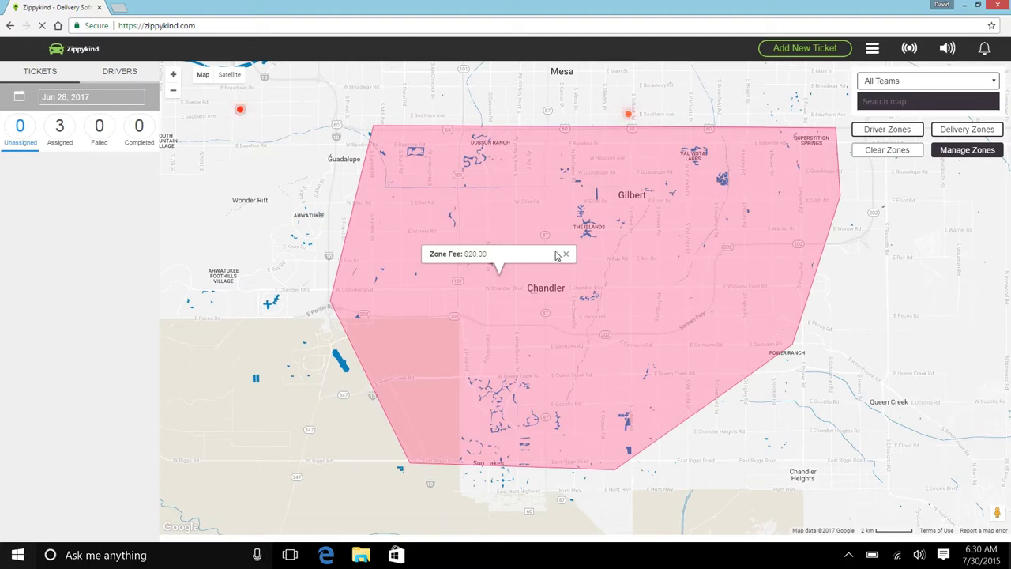
left_click(887, 150)
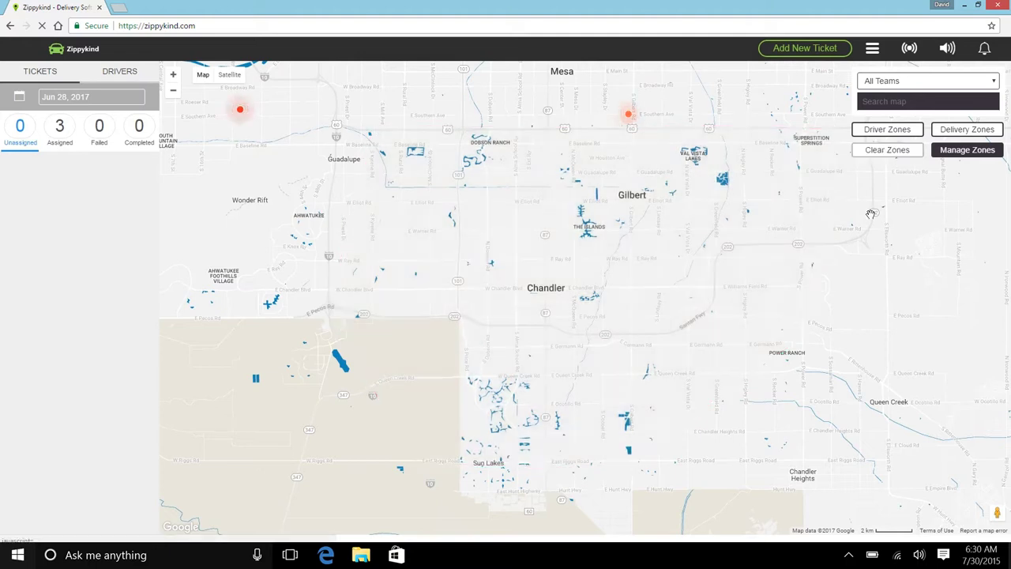
left_click(890, 133)
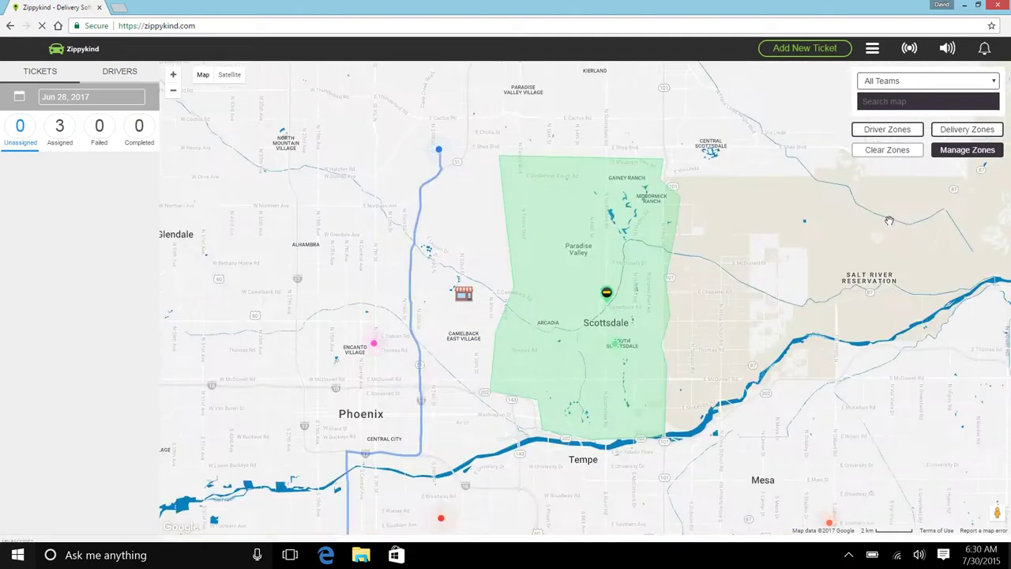
left_click(978, 137)
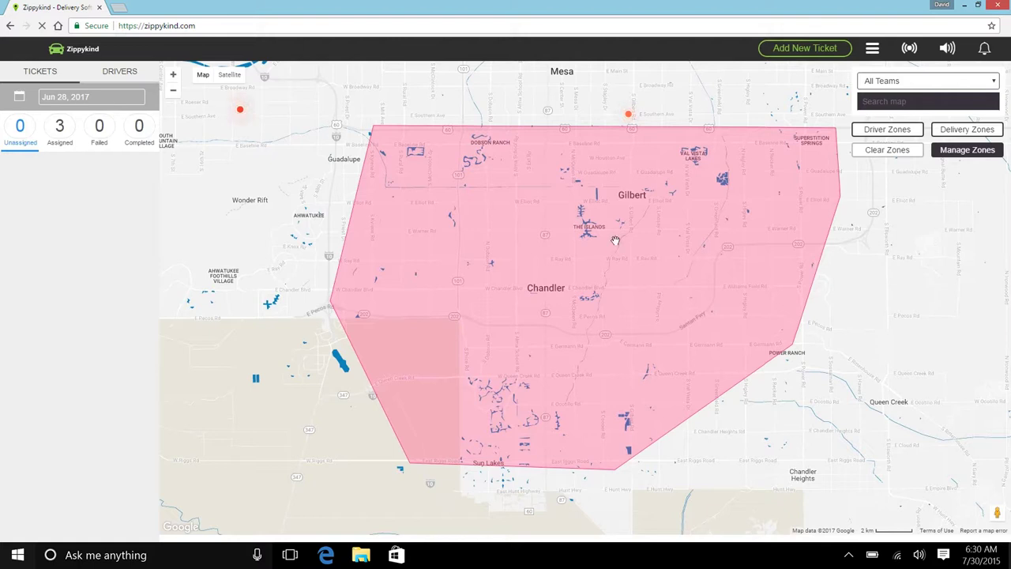
scroll(616, 240, "down", 1)
left_click_drag(502, 166, 514, 288)
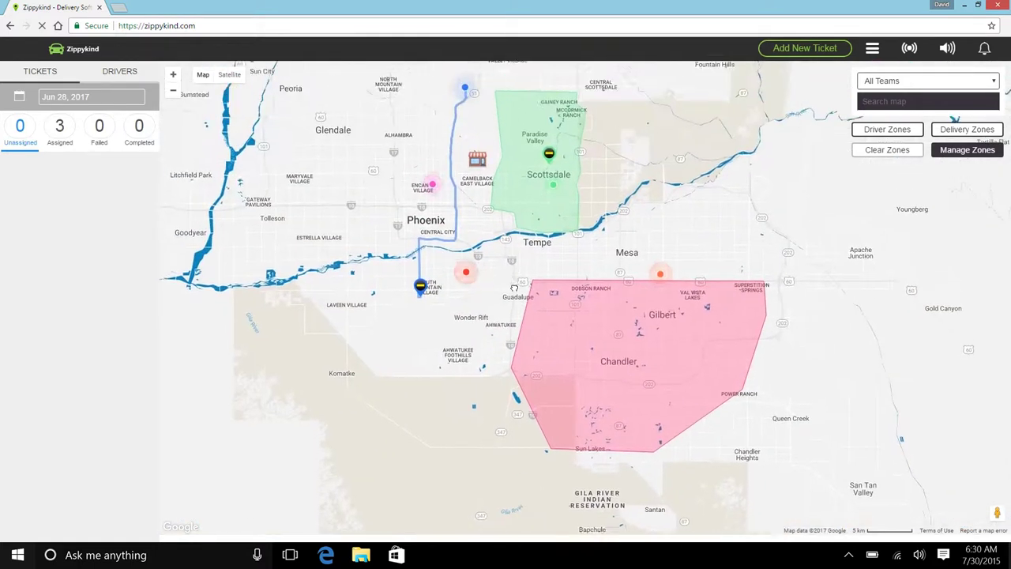
Inspect the green zone's owner and pink zone's fee, clear the map, and go to Settings.
left_click(560, 224)
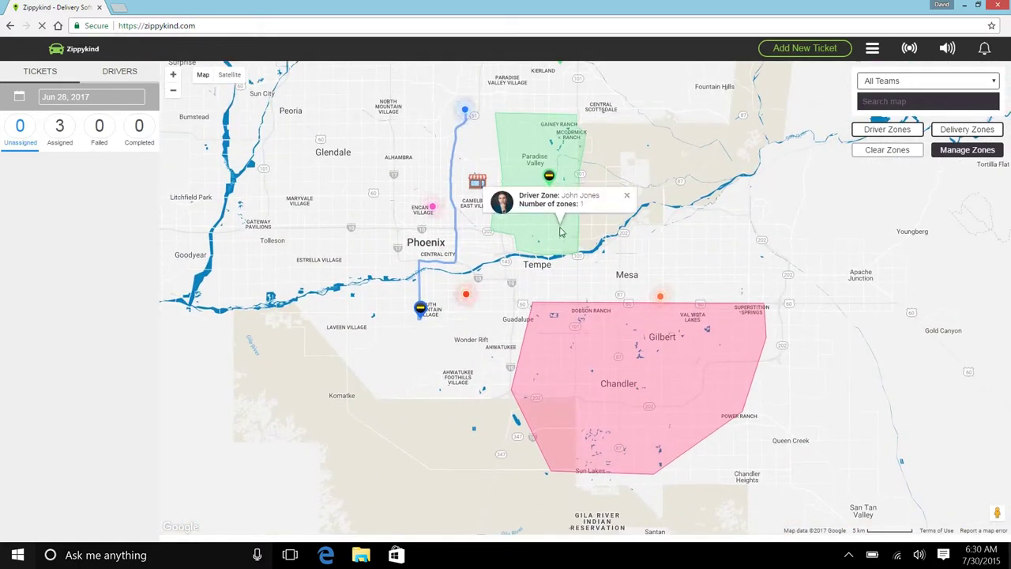
left_click(628, 192)
left_click(641, 324)
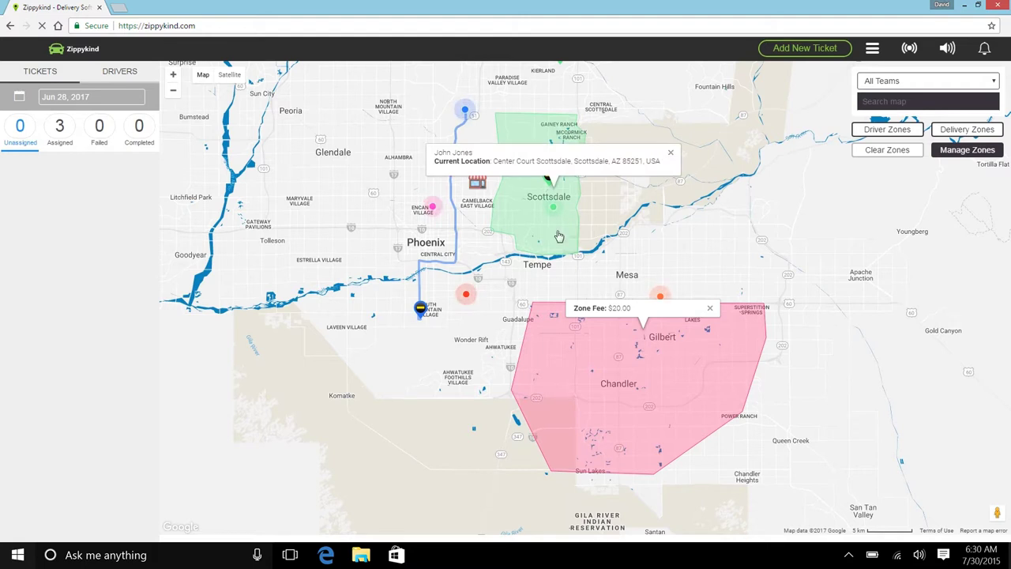
left_click(559, 236)
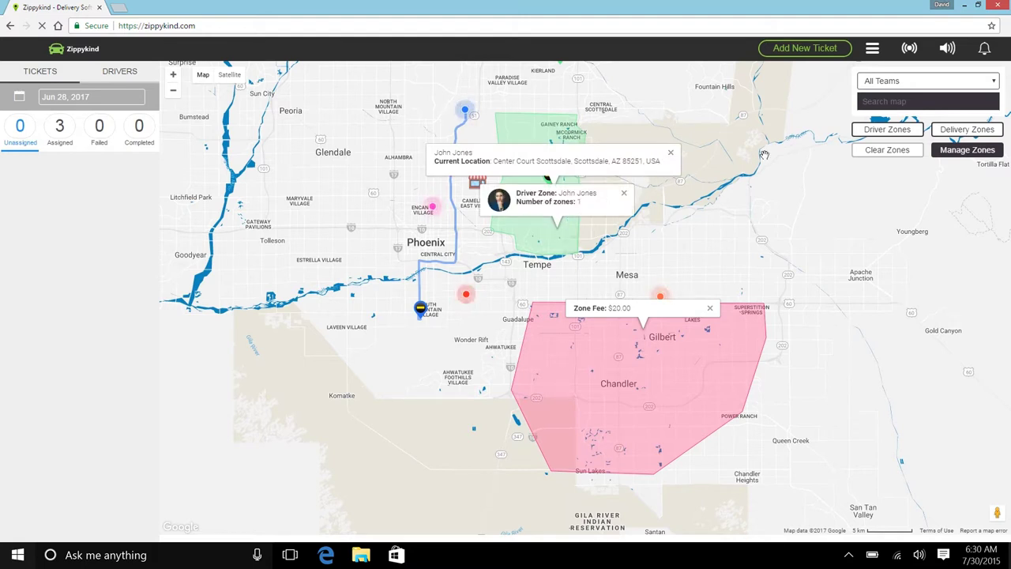
left_click(624, 193)
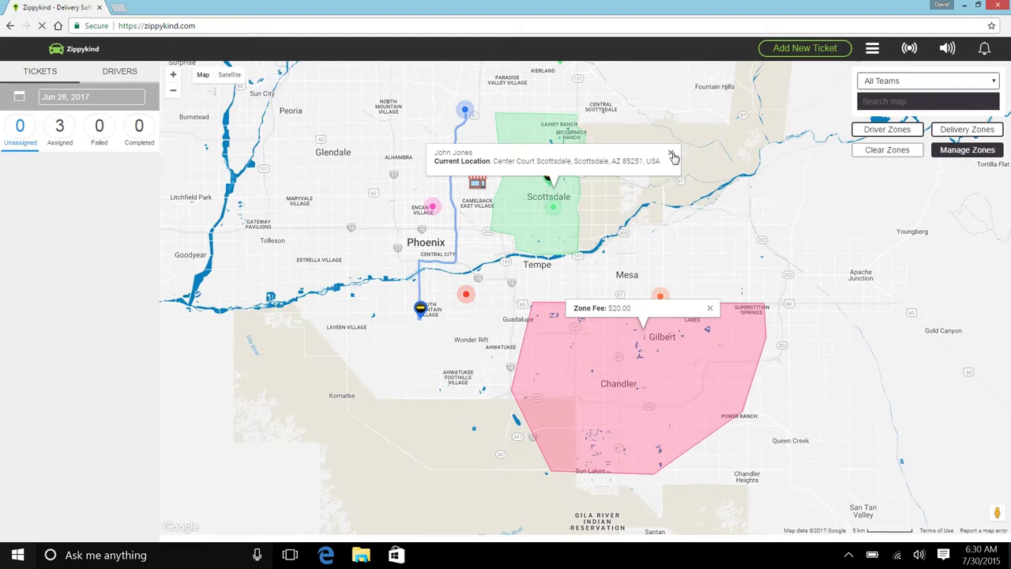
left_click(671, 154)
left_click(878, 150)
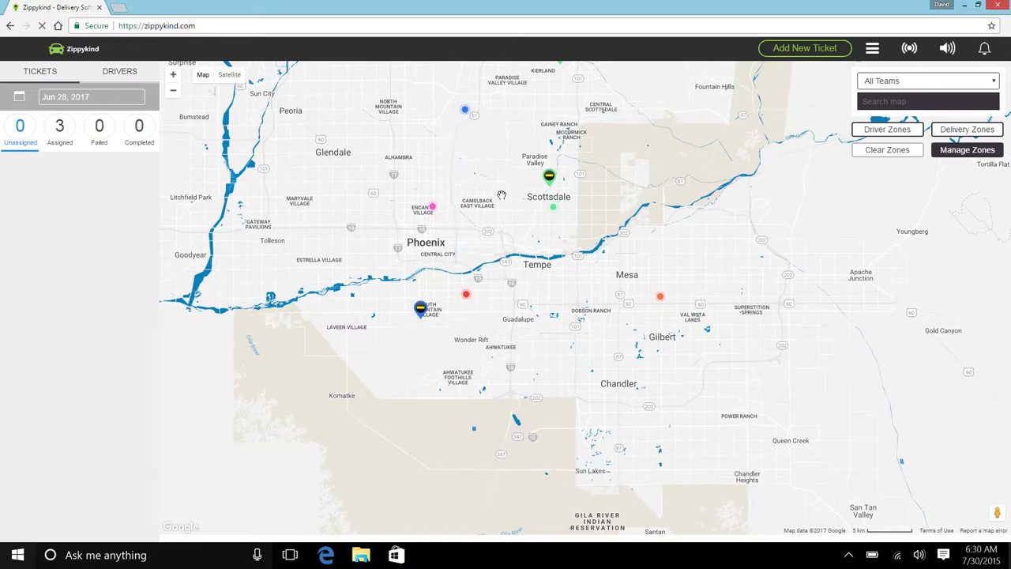
left_click(873, 48)
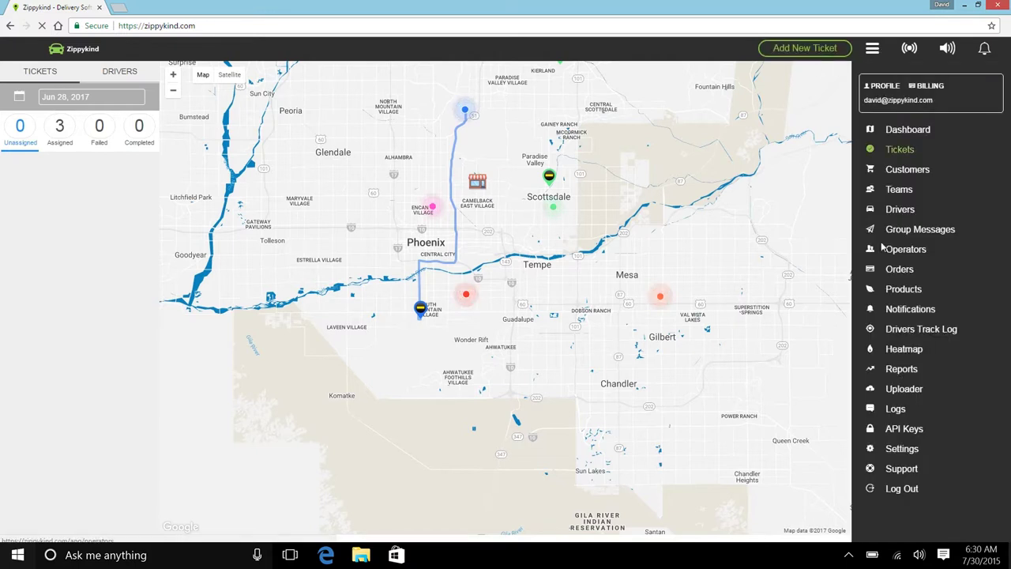
left_click(893, 449)
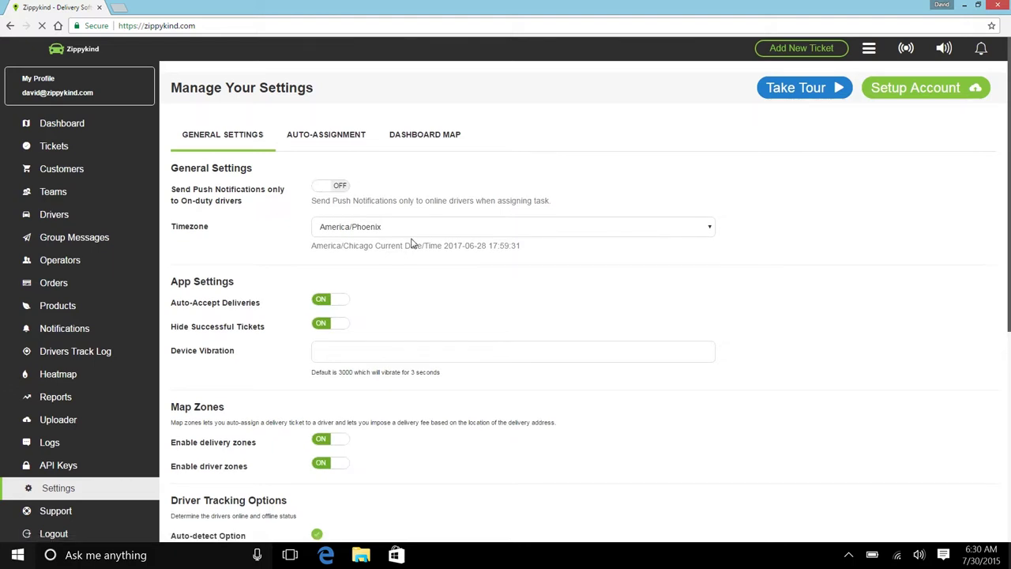
Toggle Enable delivery zones and Enable driver zones off and back on, then save settings.
scroll(411, 244, "down", 2)
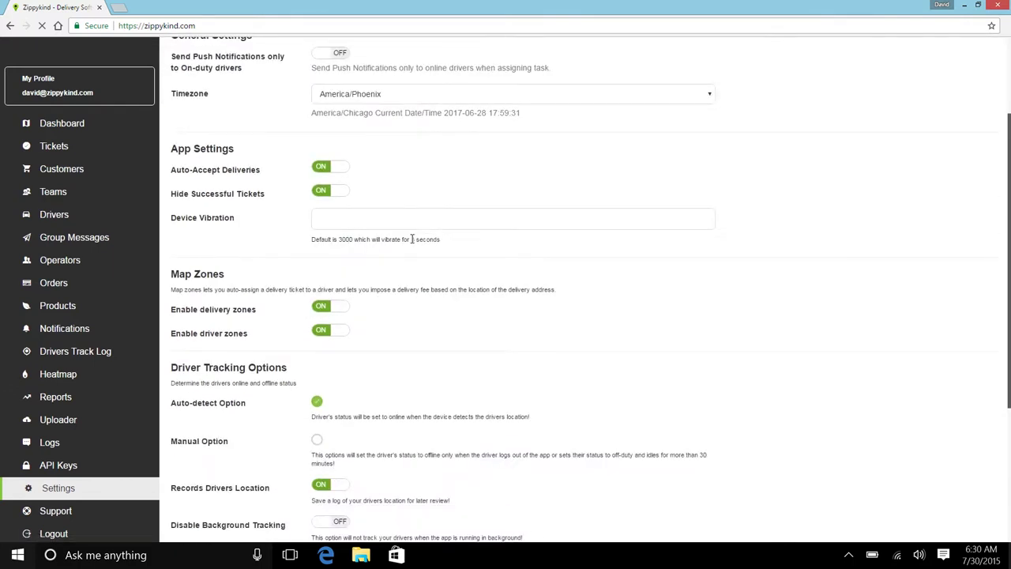
scroll(412, 239, "down", 2)
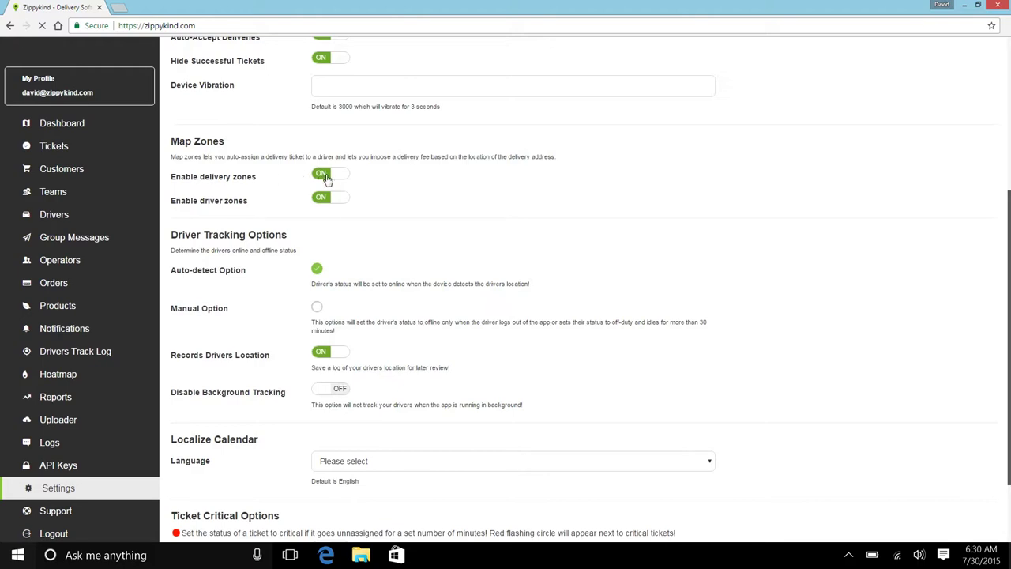
left_click(328, 180)
left_click(323, 198)
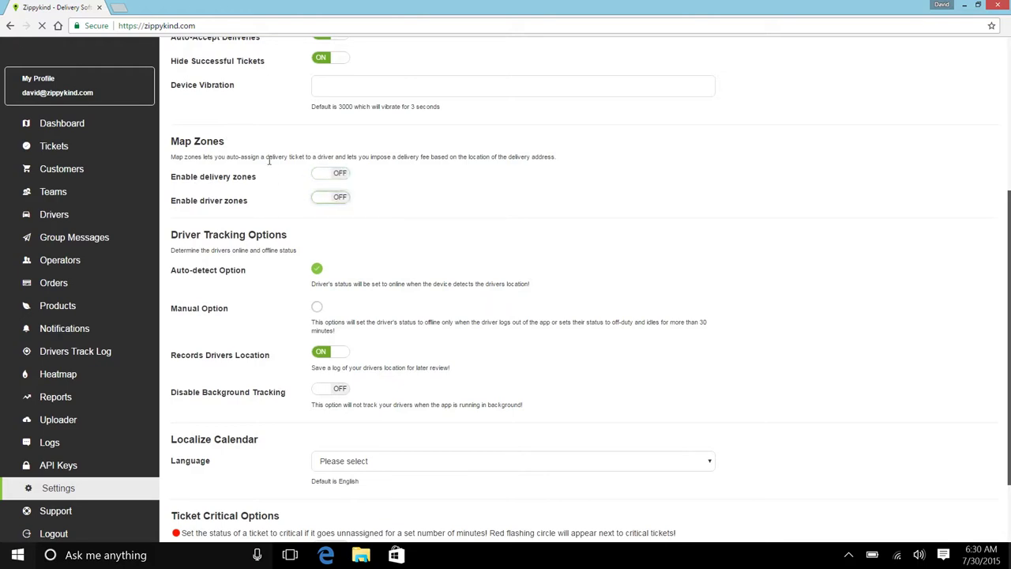
left_click(331, 180)
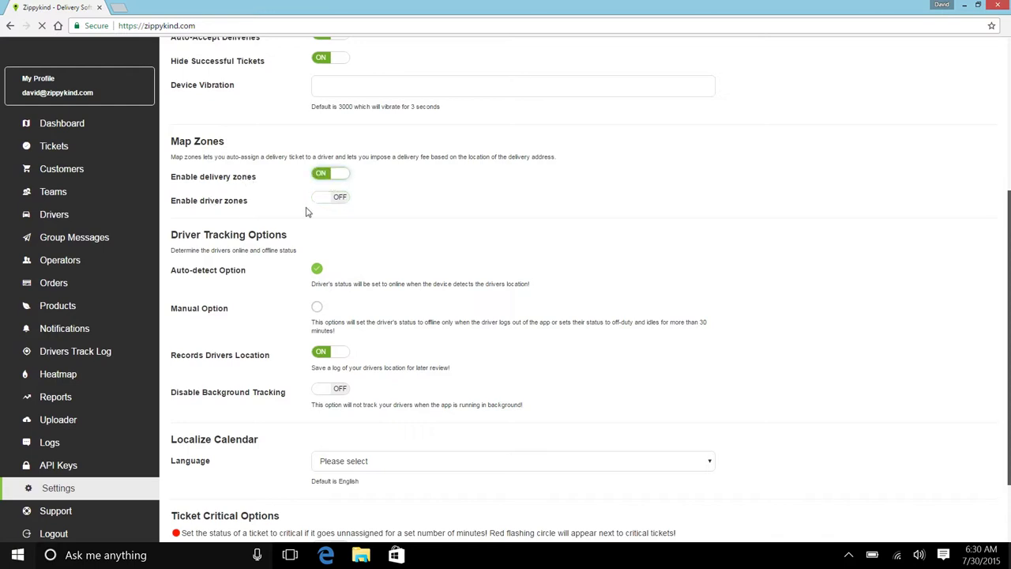
left_click(333, 199)
scroll(514, 221, "down", 2)
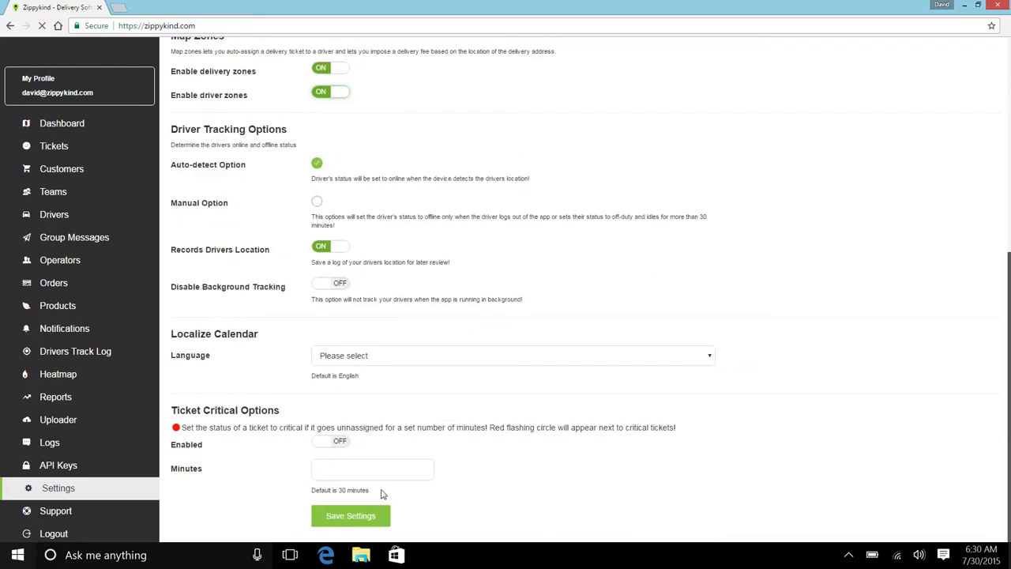
left_click(359, 517)
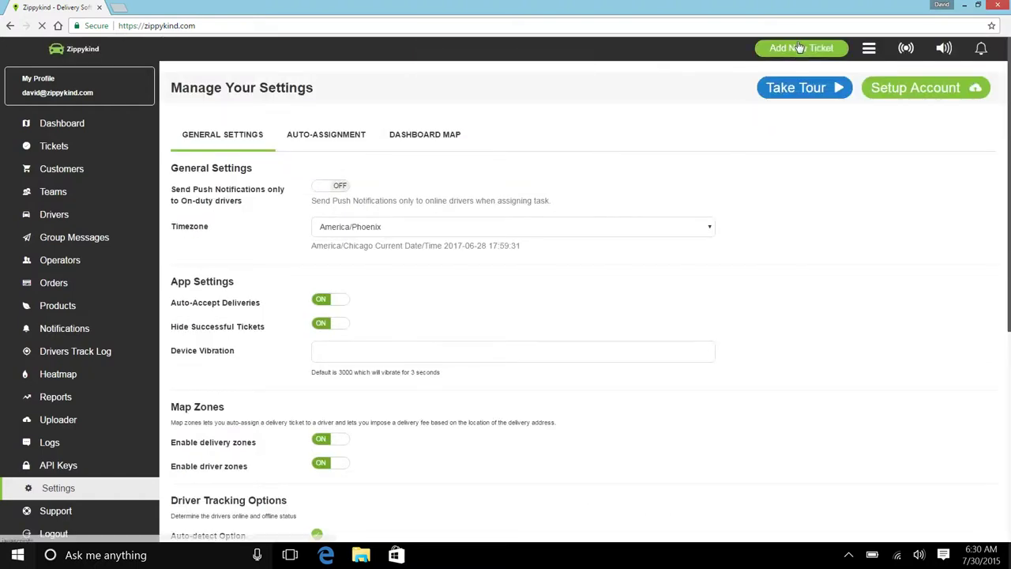
left_click(800, 48)
Try the New Ticket Delivery Address field, close the form unsaved, and return to Dashboard.
scroll(316, 303, "down", 1)
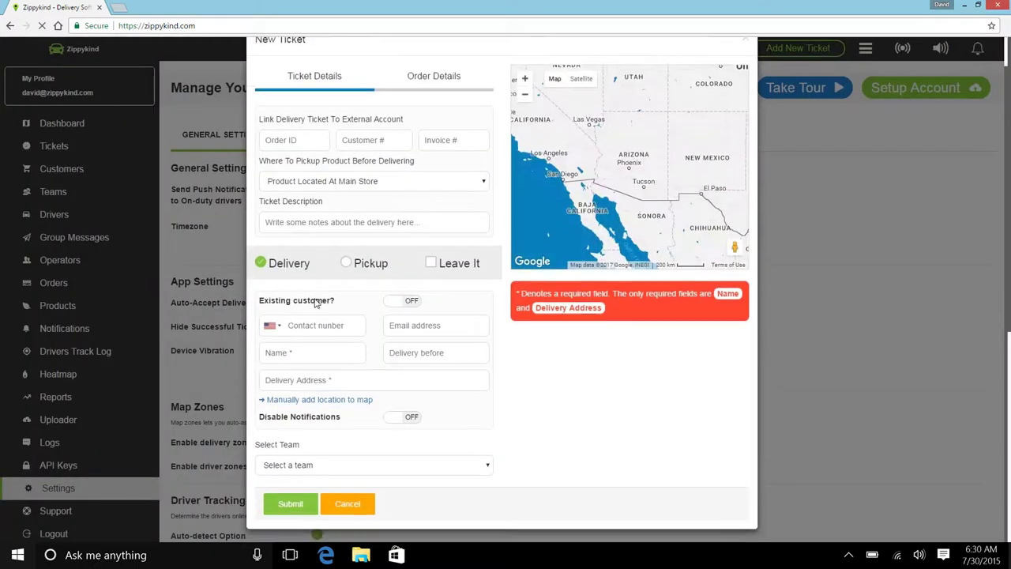
left_click(319, 382)
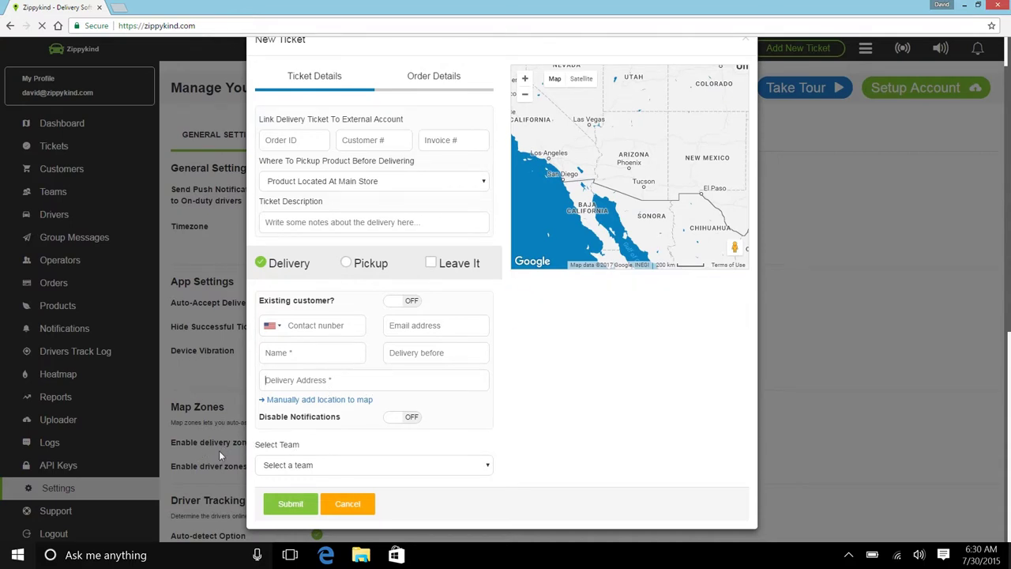
left_click(190, 436)
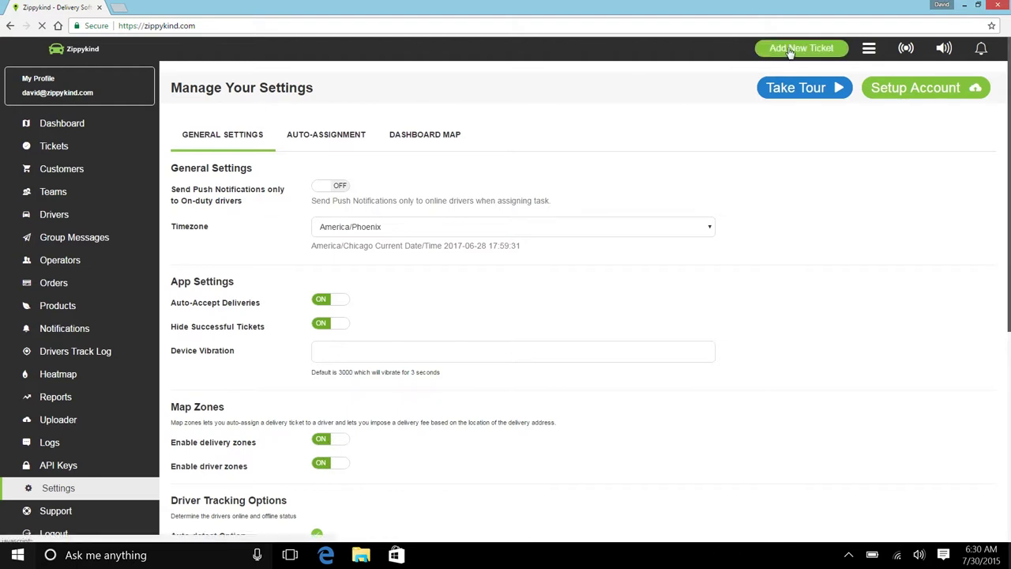
left_click(76, 124)
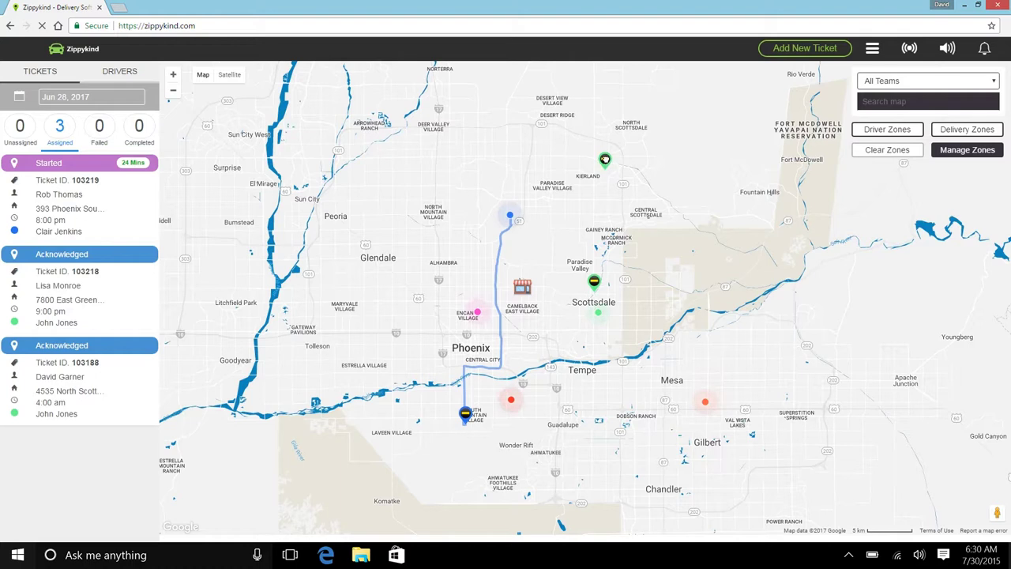
View the Kierland and South Mountain ticket popups and the driver's current location.
left_click(605, 159)
left_click(700, 104)
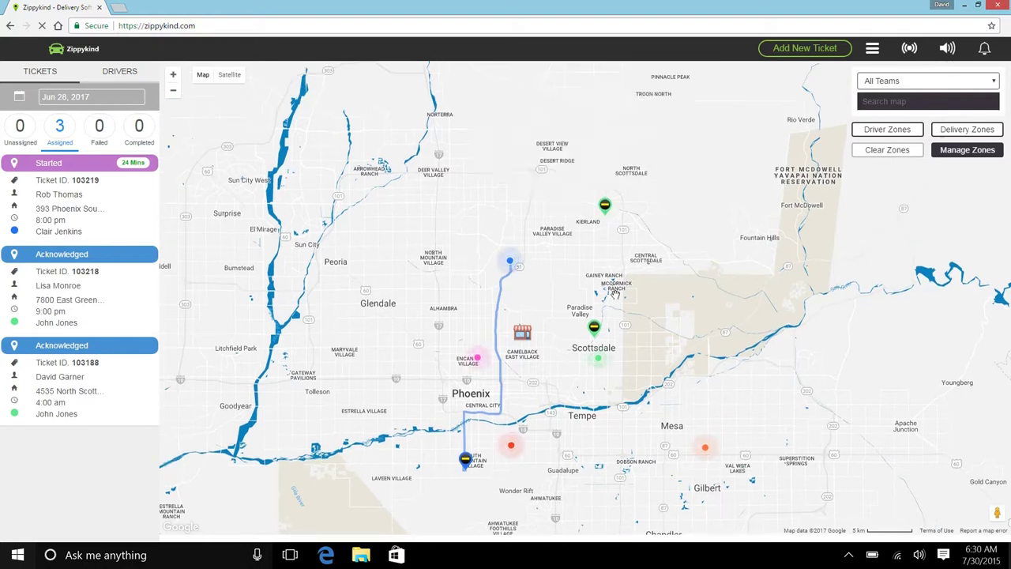
left_click(478, 397)
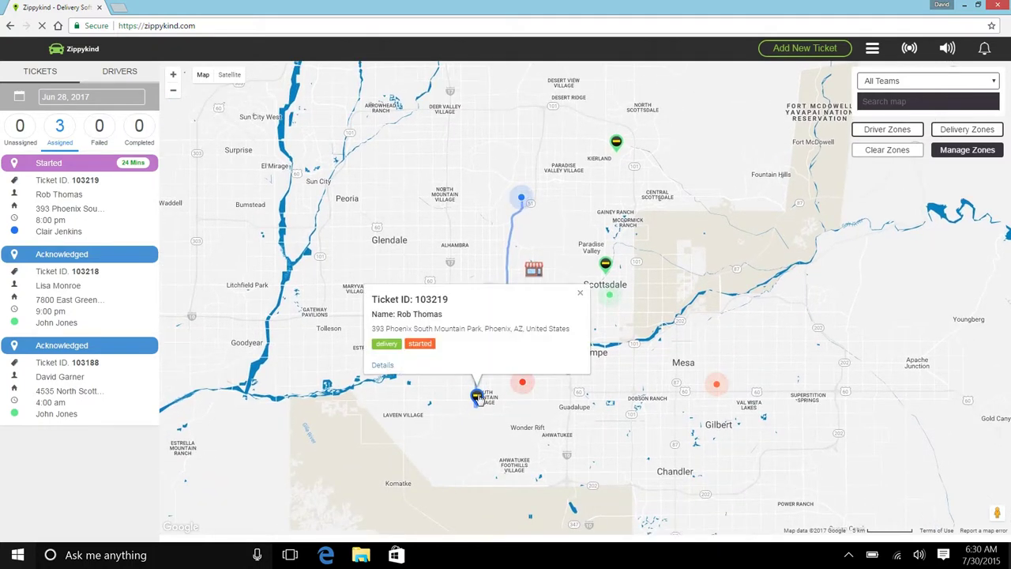
left_click(581, 295)
left_click(524, 199)
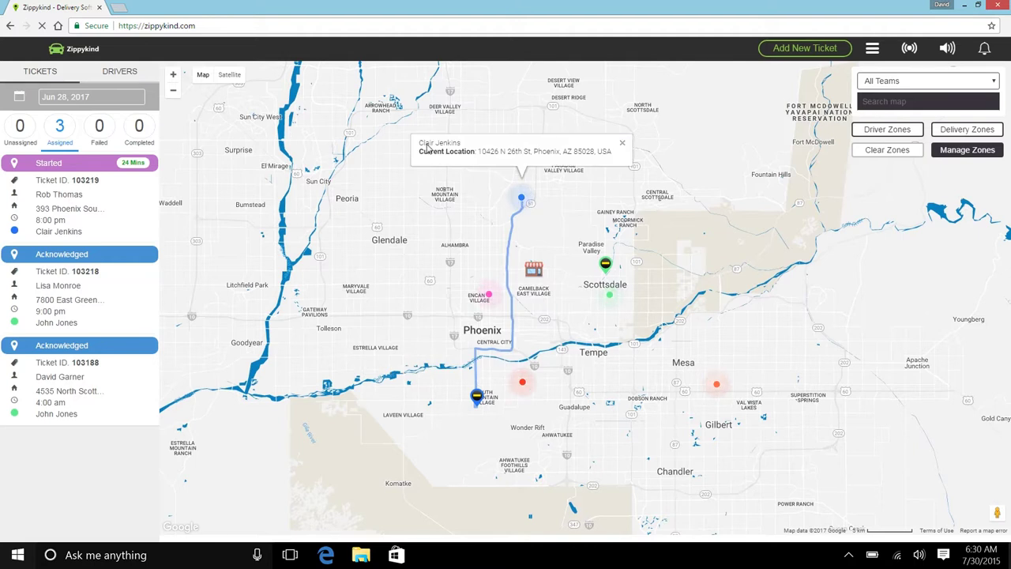
left_click(623, 147)
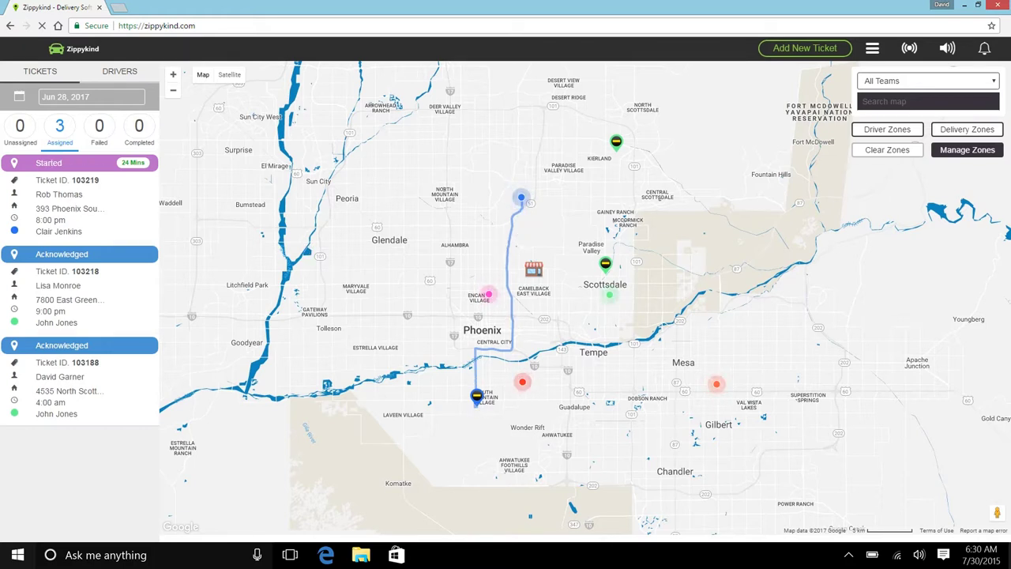
Recheck the South Mountain ticket's details, then start a new delivery ticket.
left_click(478, 403)
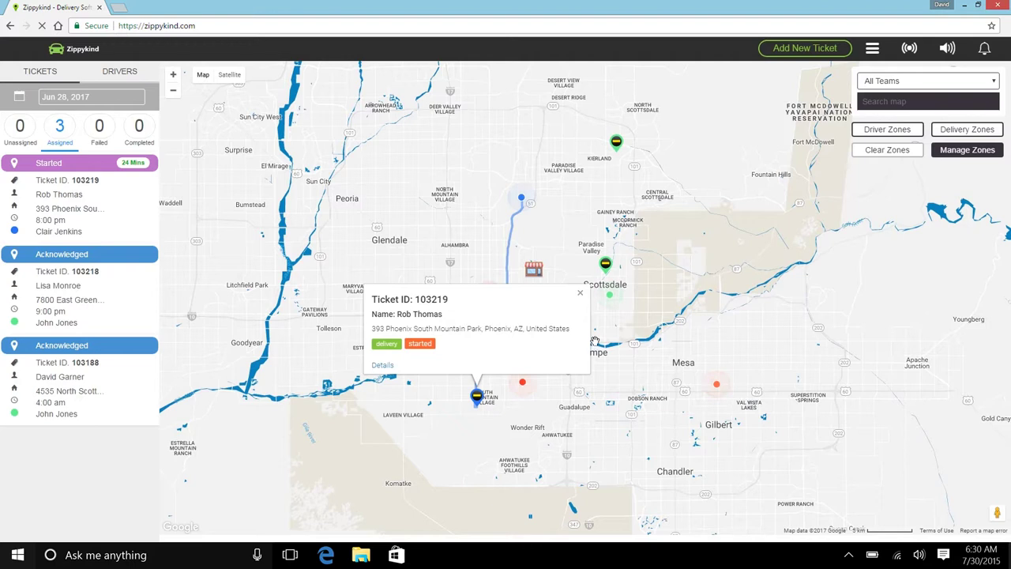
left_click(581, 295)
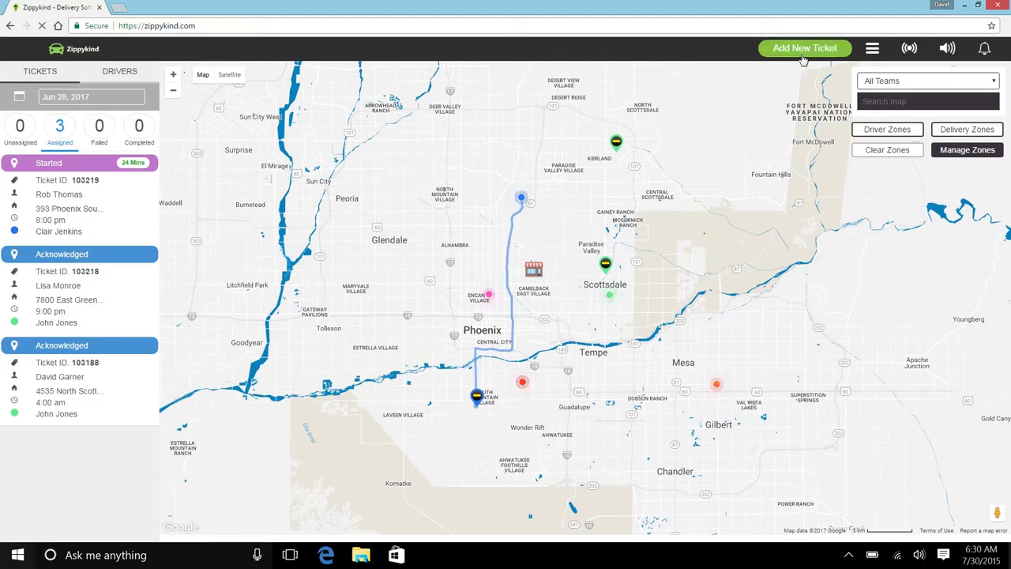
left_click(804, 48)
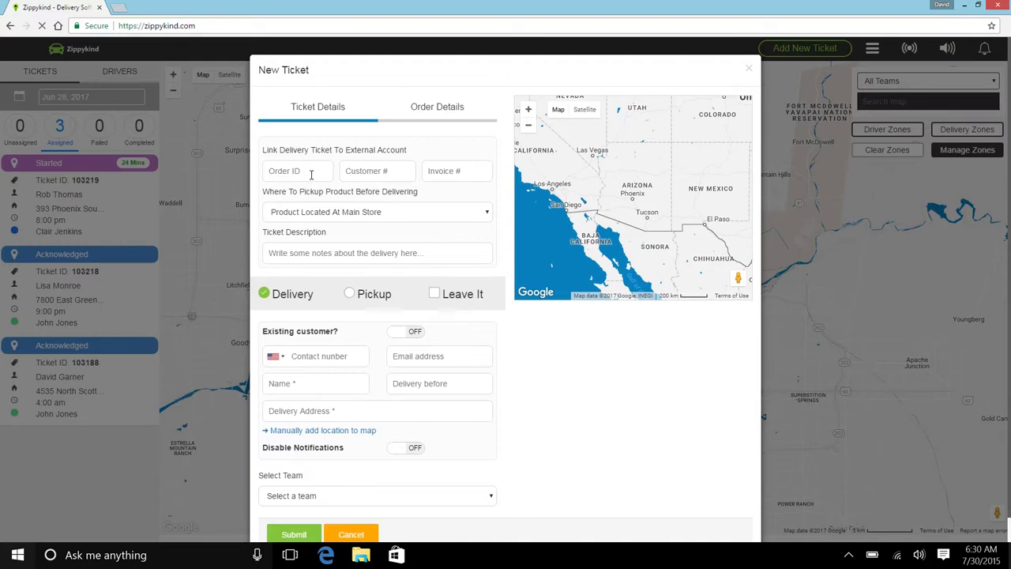
scroll(311, 175, "down", 1)
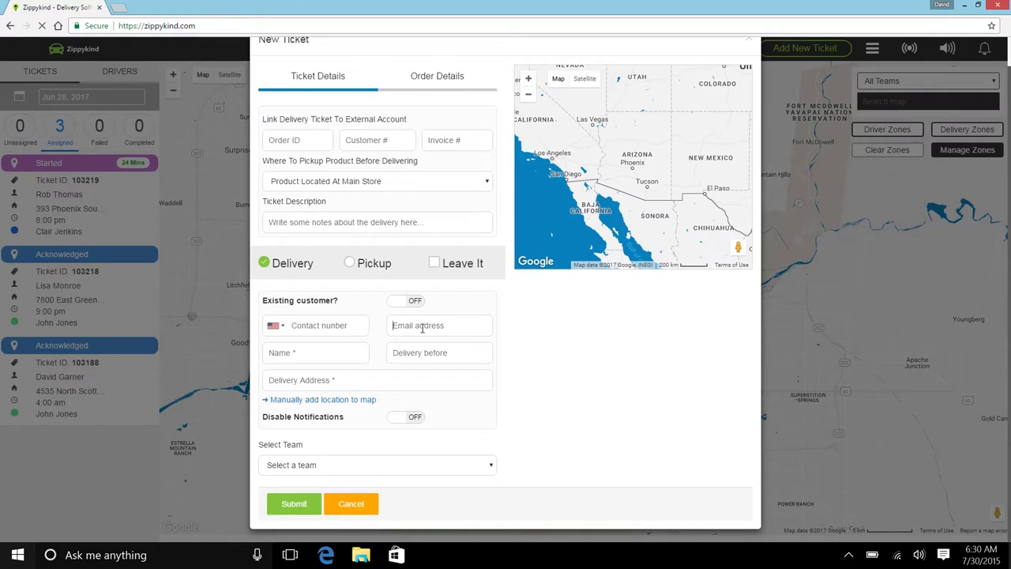
left_click(422, 328)
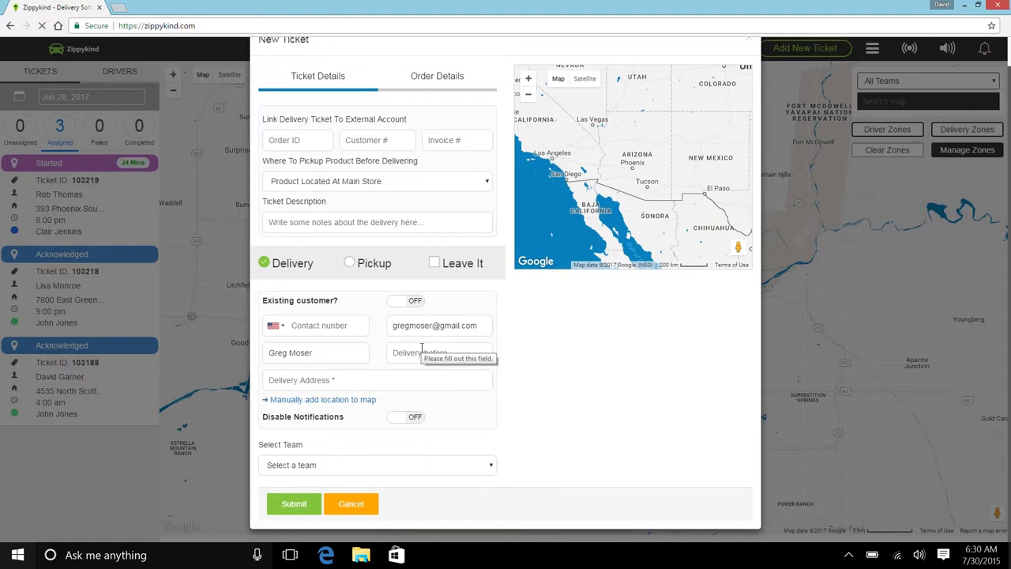
left_click(421, 352)
left_click(540, 420)
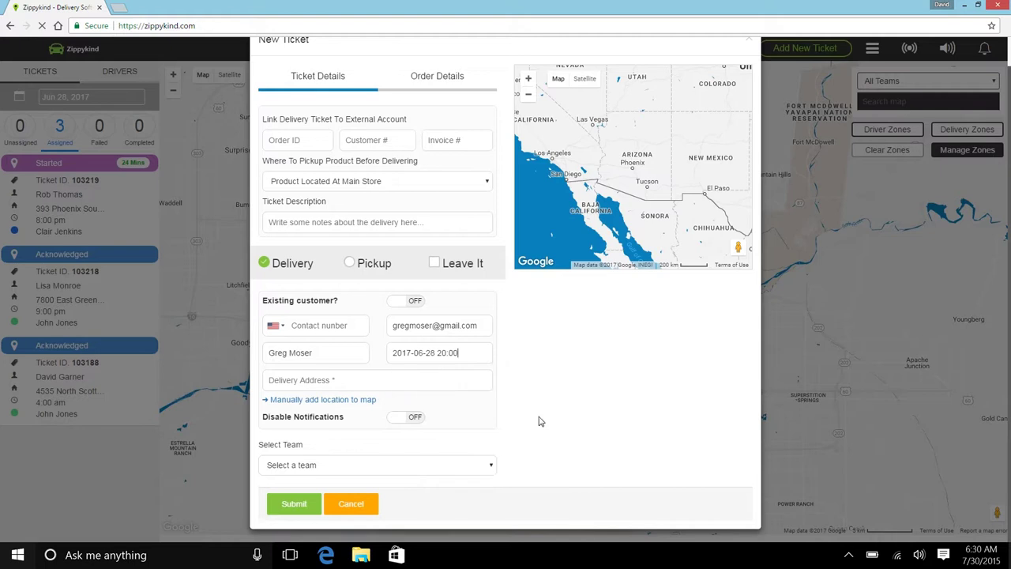
Add the contact phone number, pick the first suggested address, and submit the ticket.
left_click(319, 326)
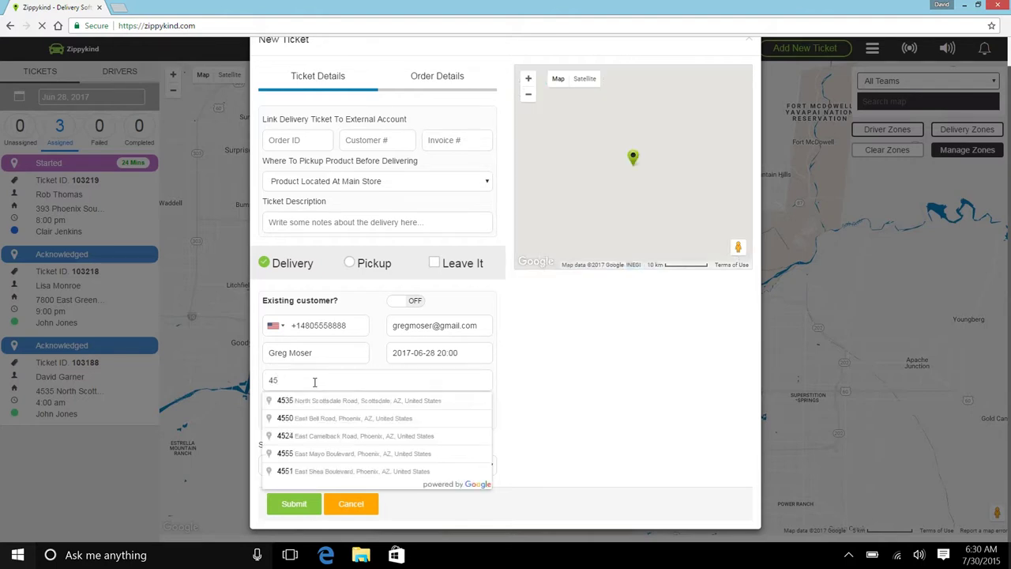
left_click(313, 404)
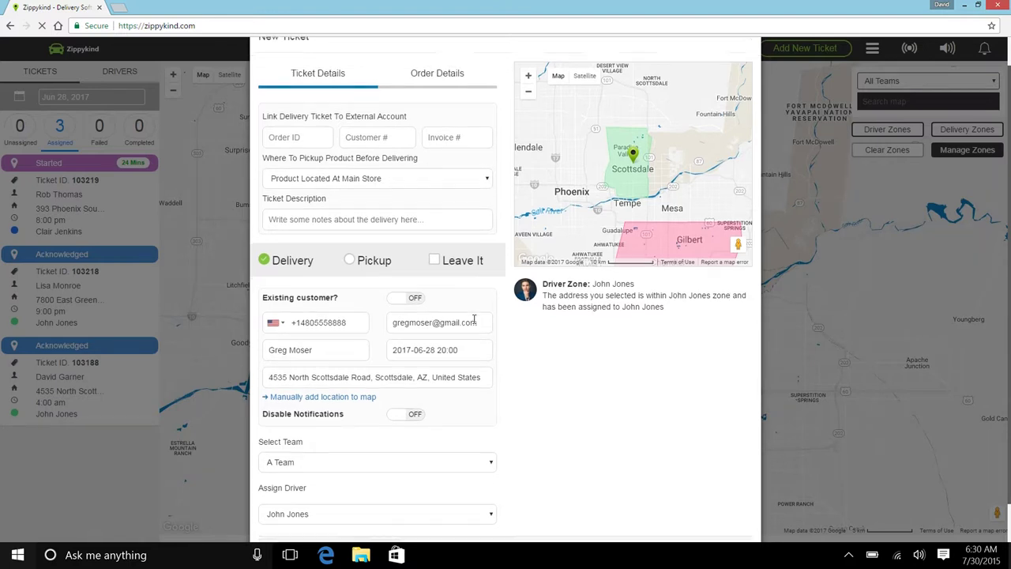
scroll(474, 322, "down", 1)
scroll(471, 320, "up", 1)
scroll(471, 320, "down", 1)
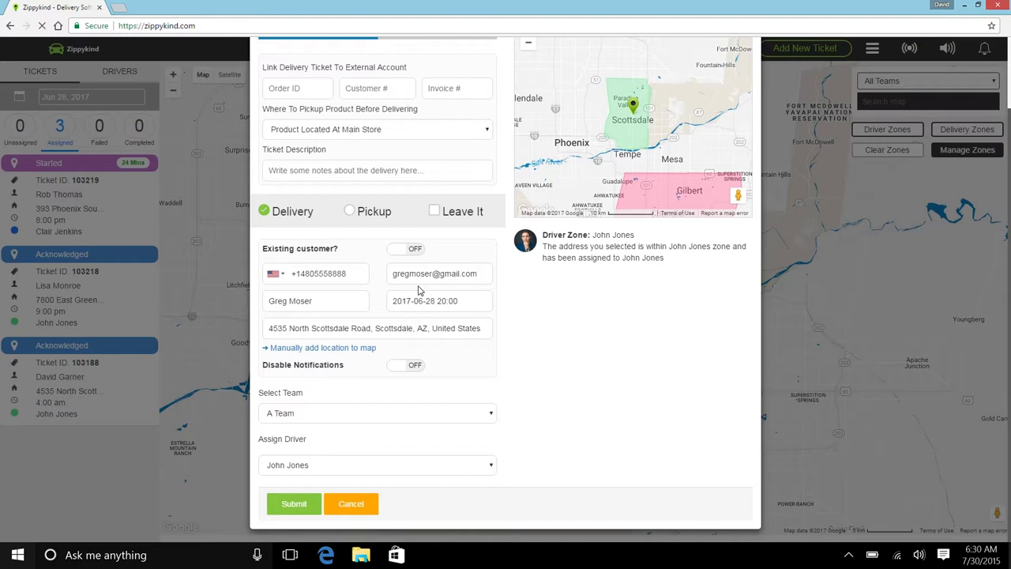
left_click(299, 507)
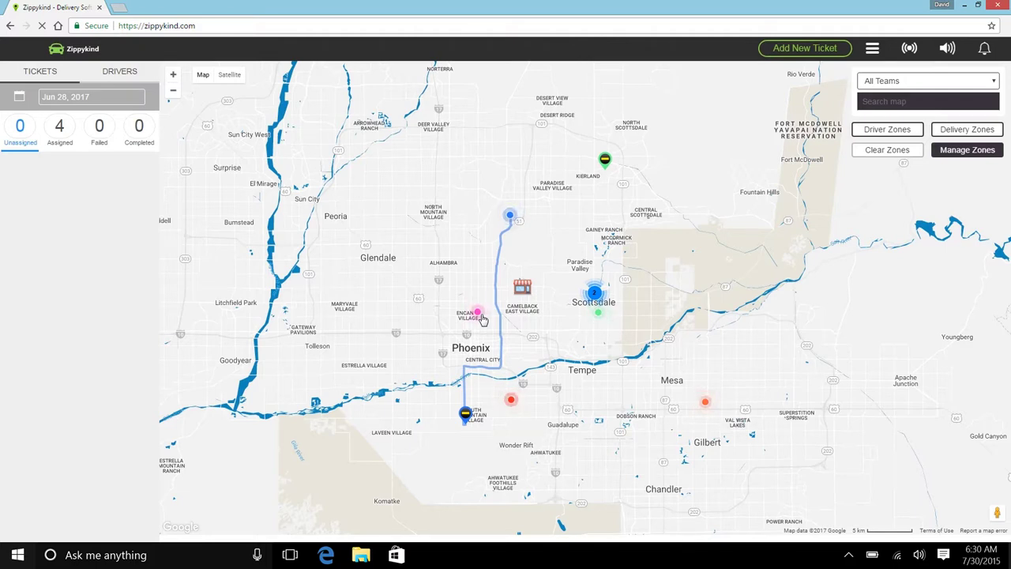
Start a new delivery ticket with the customer's contact number, e-mail and name.
left_click(806, 49)
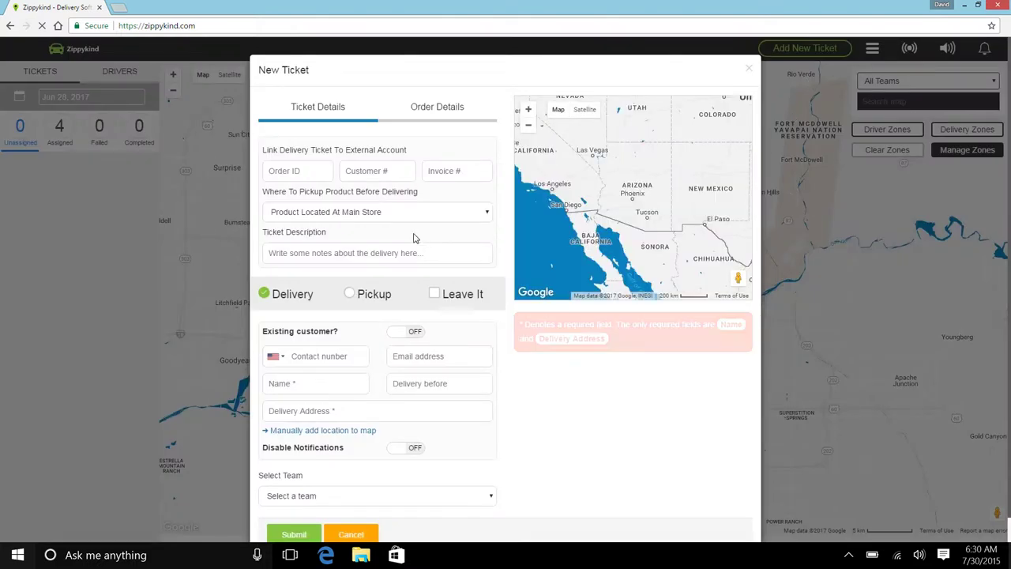
left_click(348, 362)
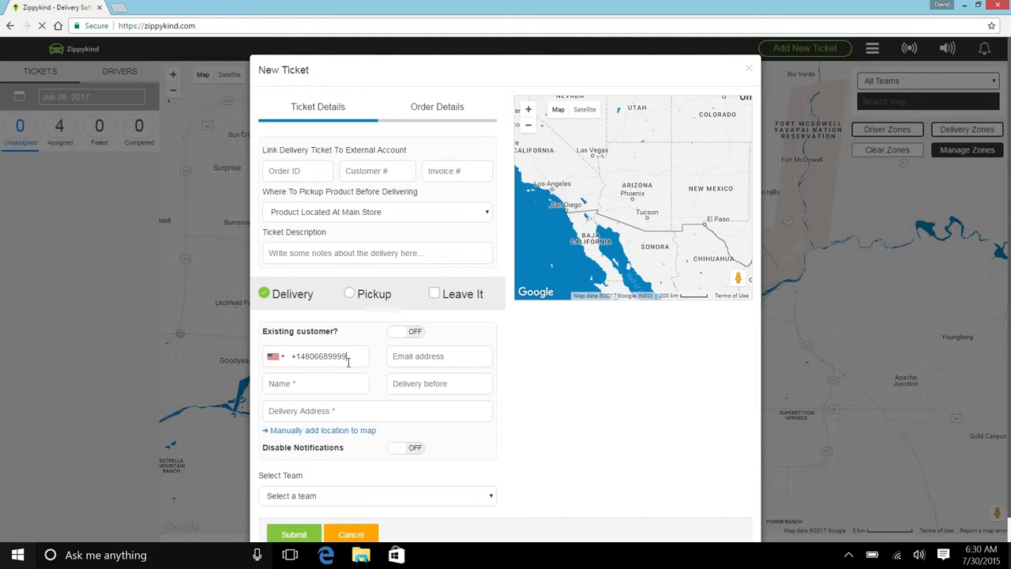
key("Tab")
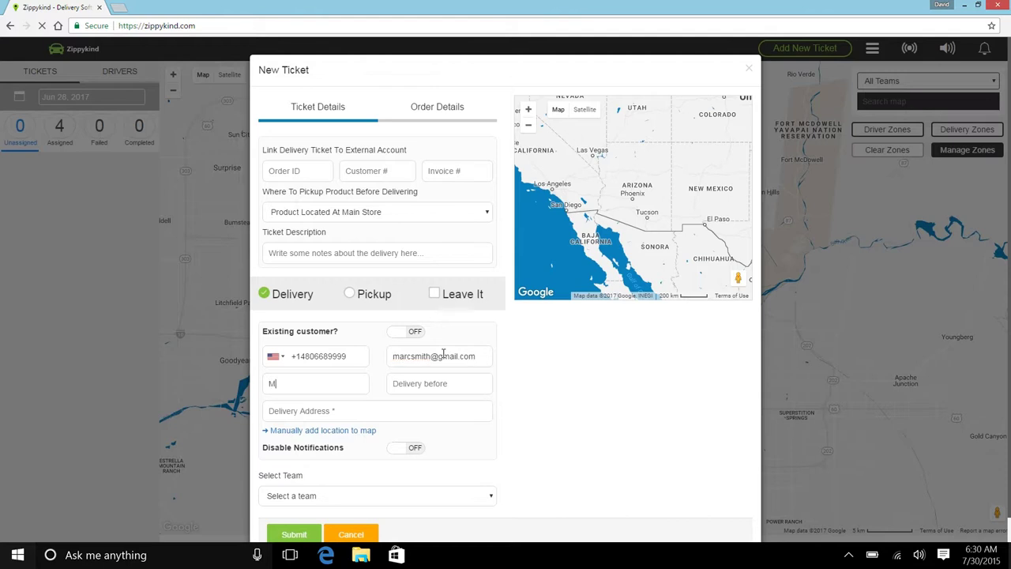
Set the delivery deadline to 8:00 PM and choose Chandler, AZ as the address.
key("Tab")
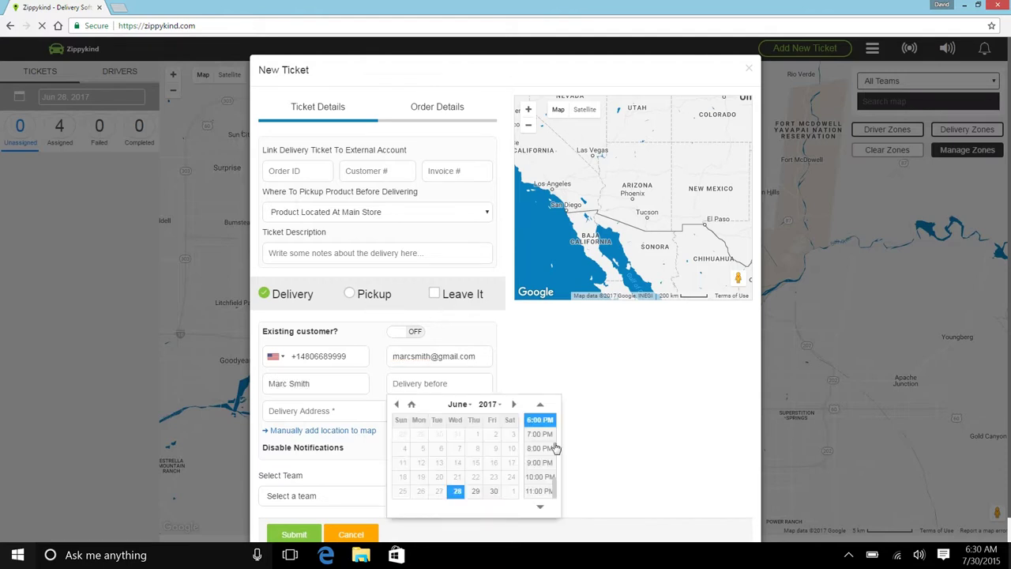
left_click(543, 448)
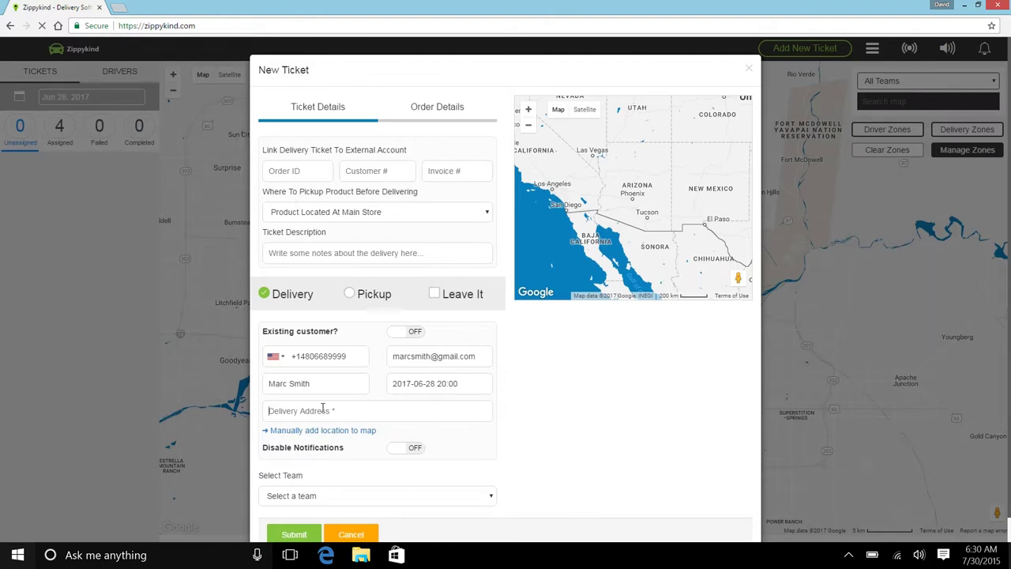
type("chandle")
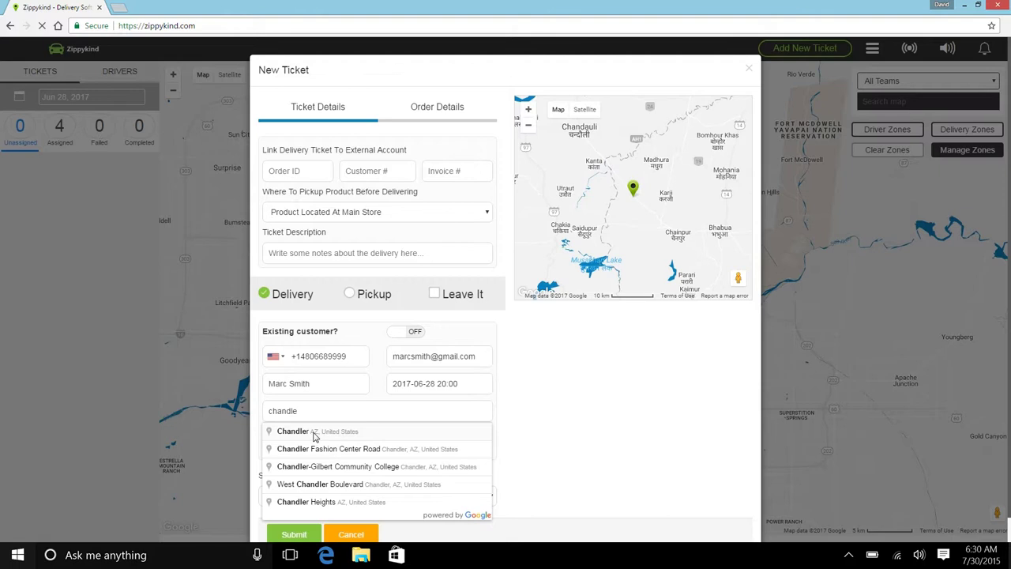
left_click(314, 432)
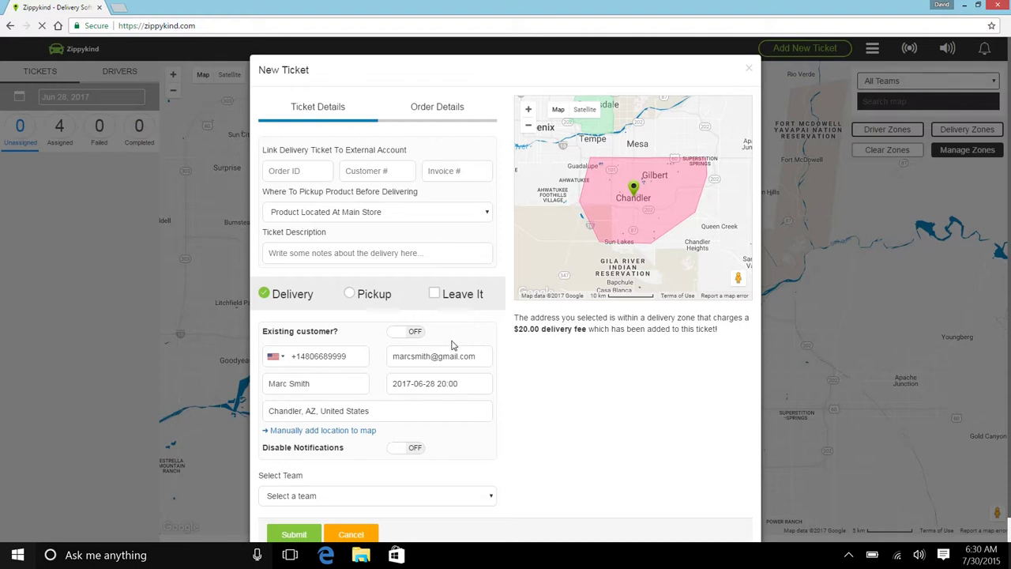
scroll(454, 346, "down", 1)
Review the ticket's order details and product list, then return to ticket details.
left_click(423, 93)
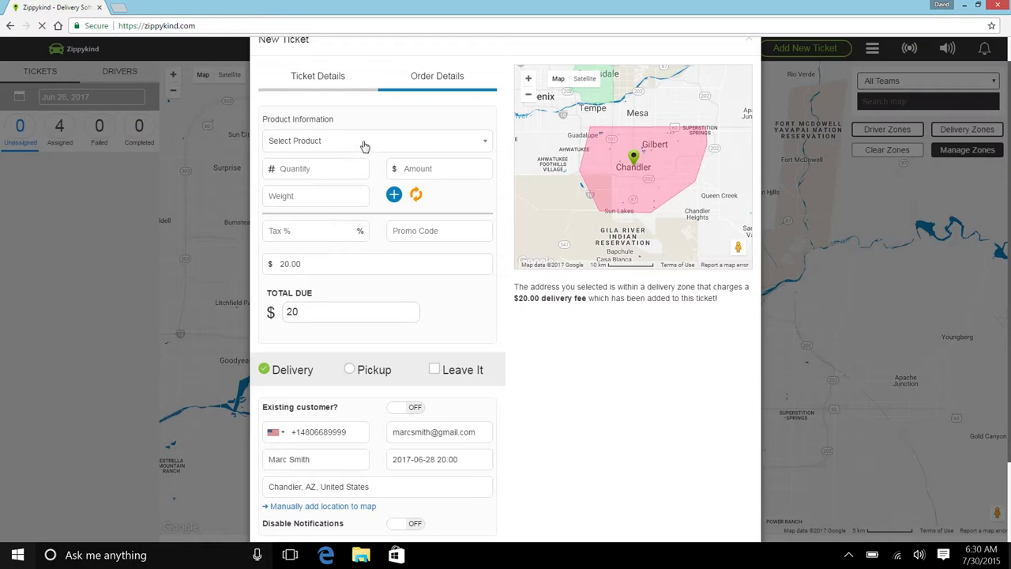
left_click(362, 141)
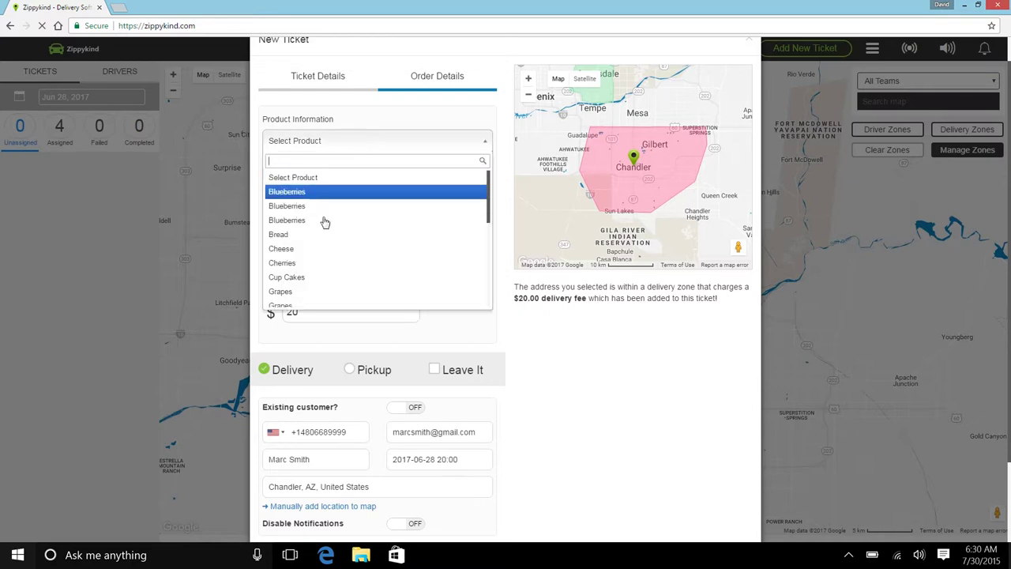
left_click(327, 189)
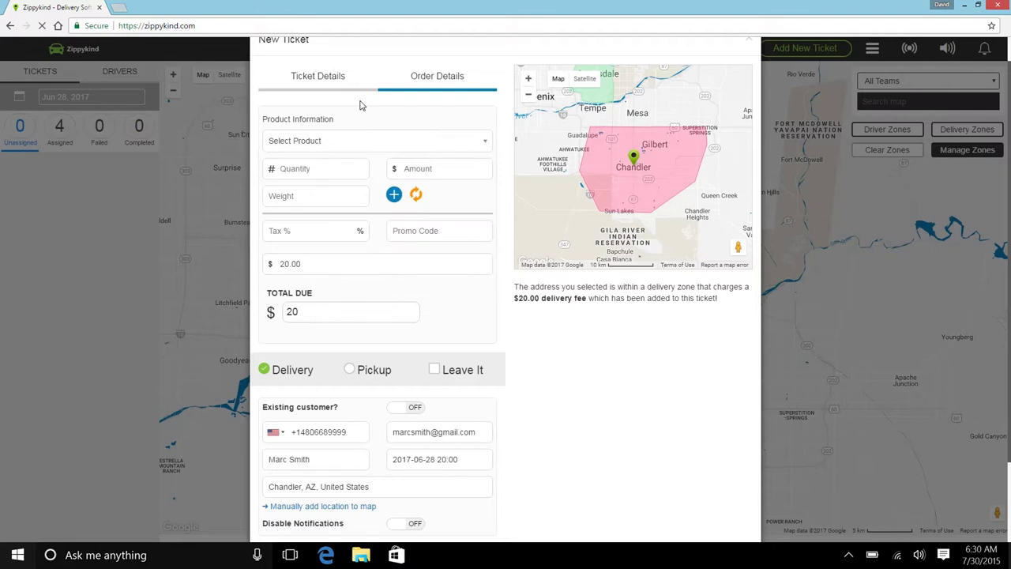
left_click(336, 88)
Assign the ticket to A Team with a chosen driver, submit it, and inspect the Chandler marker.
scroll(344, 189, "down", 2)
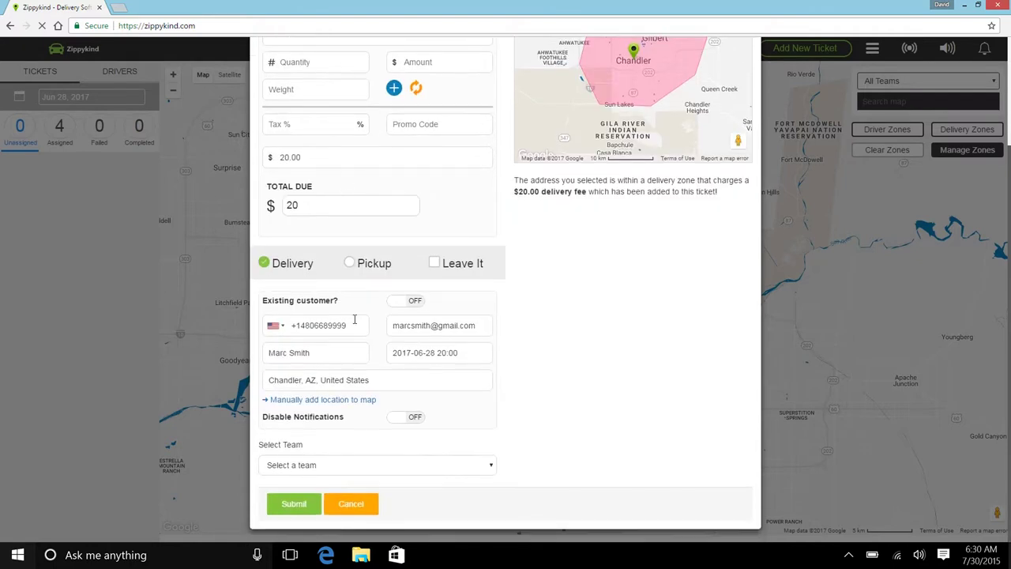
left_click(308, 467)
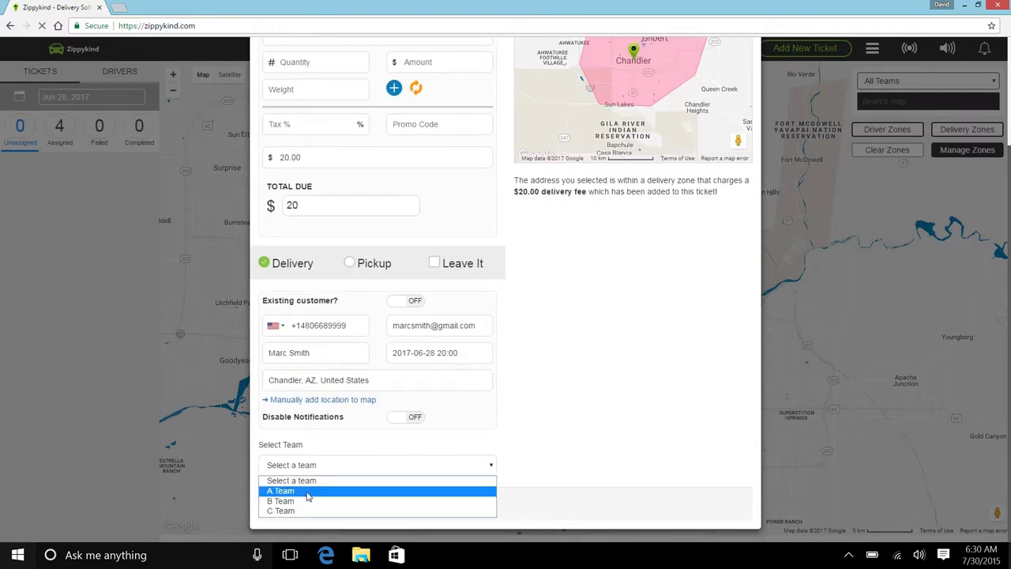
left_click(315, 491)
scroll(356, 439, "down", 1)
left_click(318, 468)
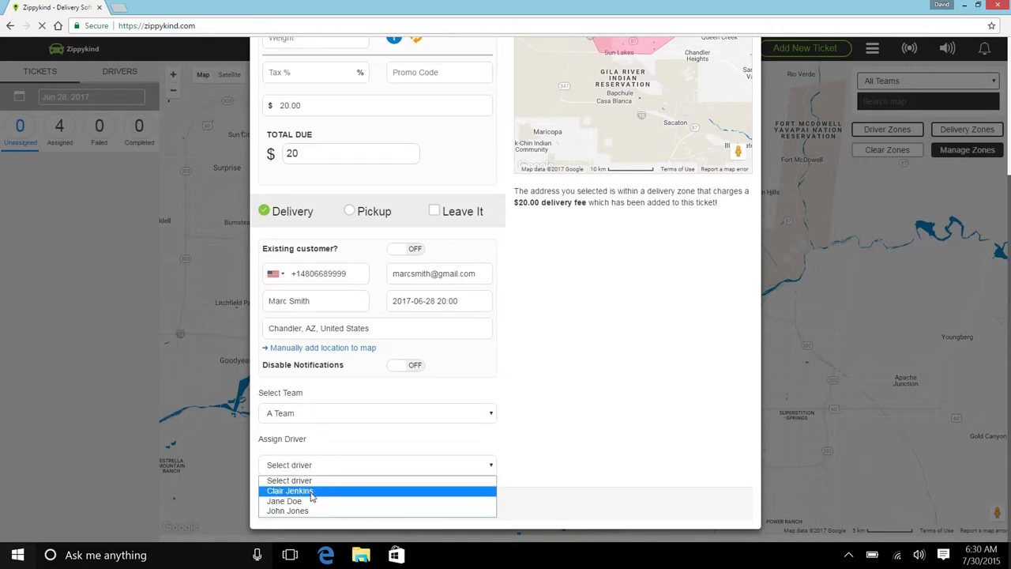
left_click(312, 492)
left_click(293, 507)
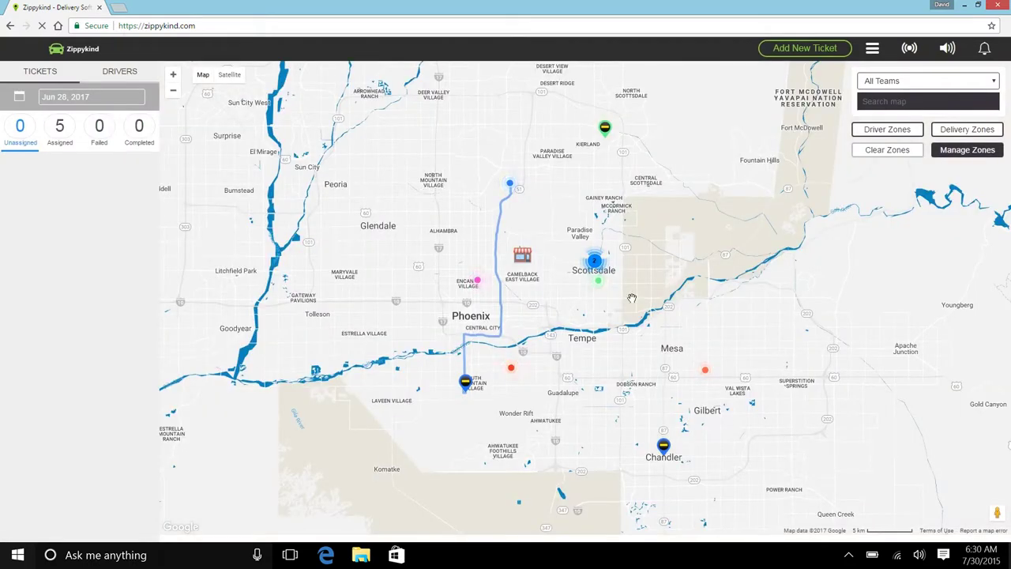
left_click(670, 447)
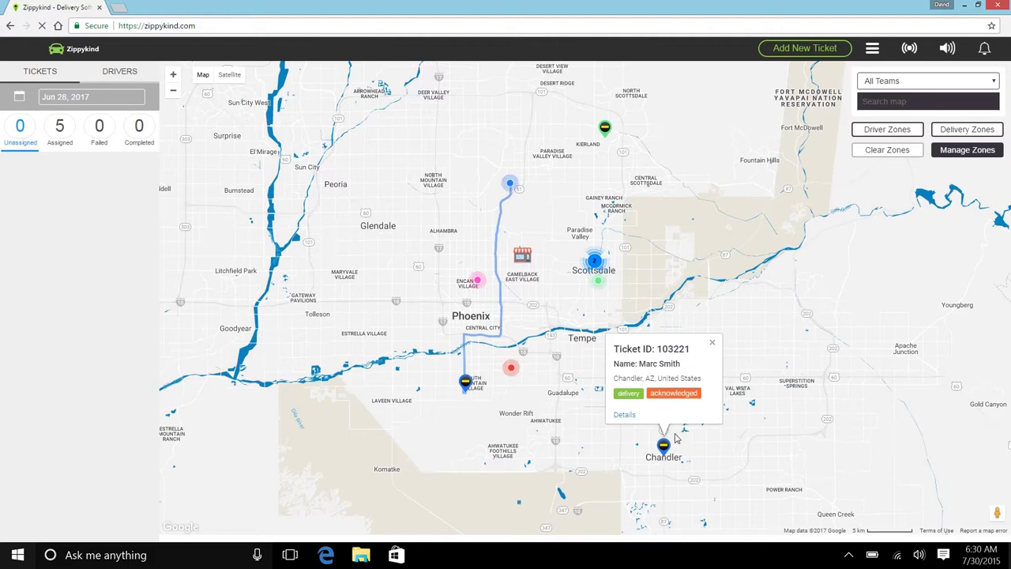
left_click(712, 342)
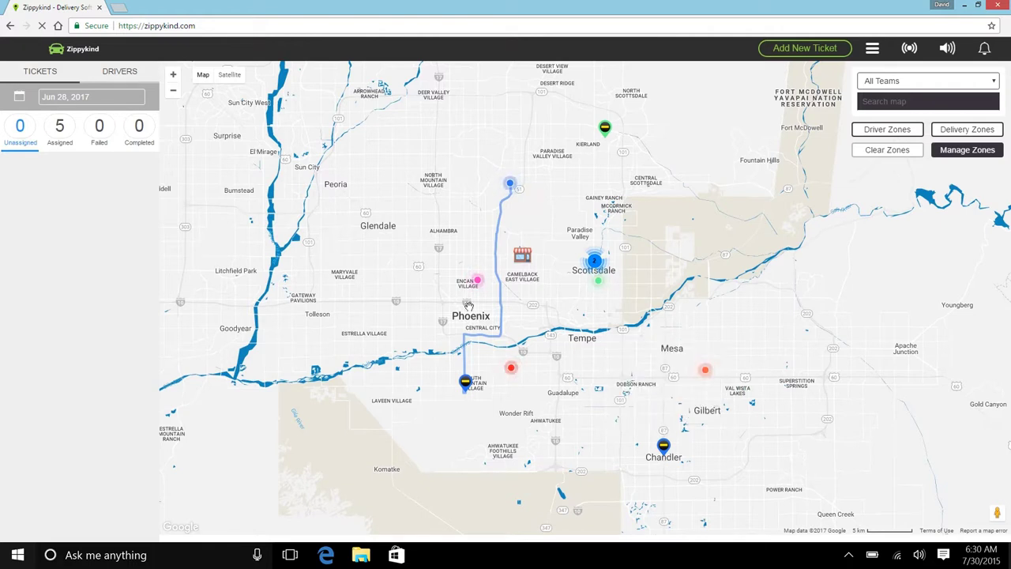
Overlay the delivery zones to check Chandler, clear them, and show the drivers list.
left_click(968, 133)
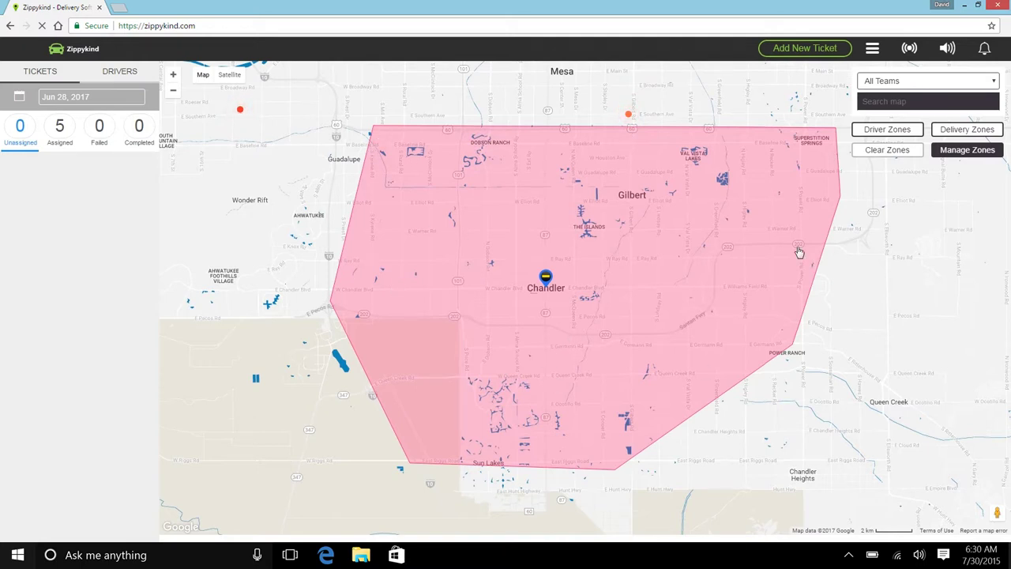
left_click(881, 155)
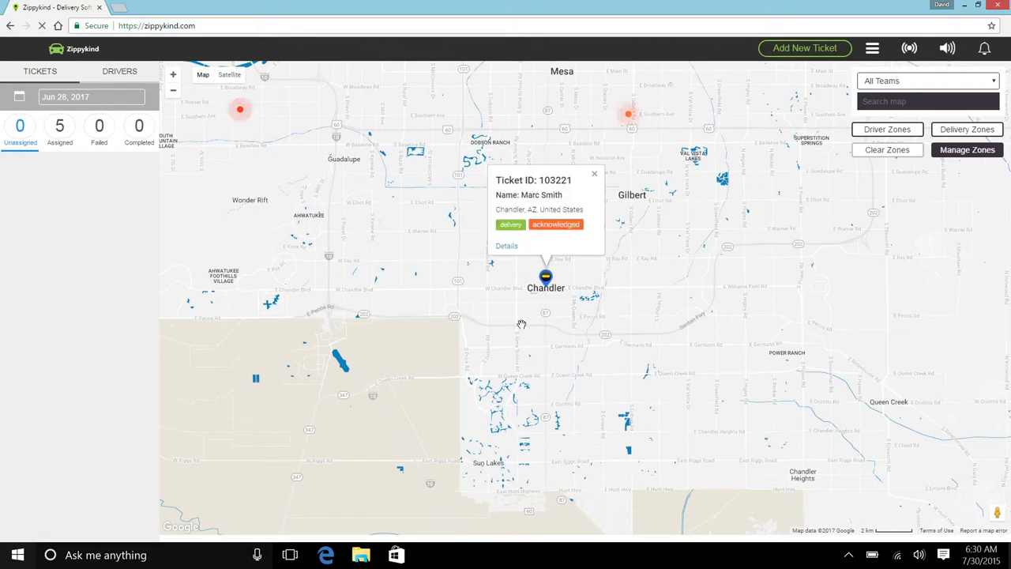
left_click(139, 74)
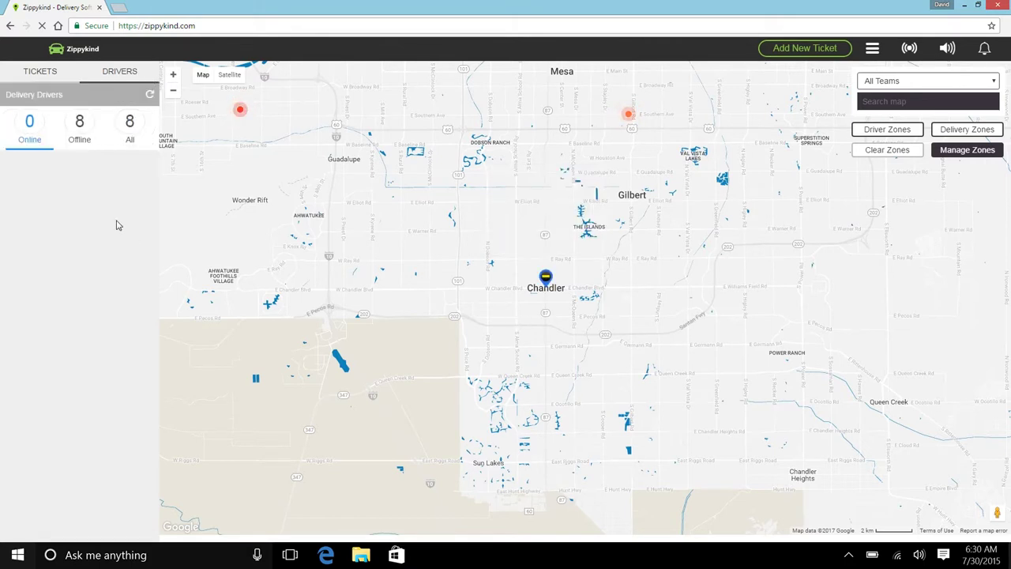
List all eight offline drivers with their ticket counts.
left_click(79, 135)
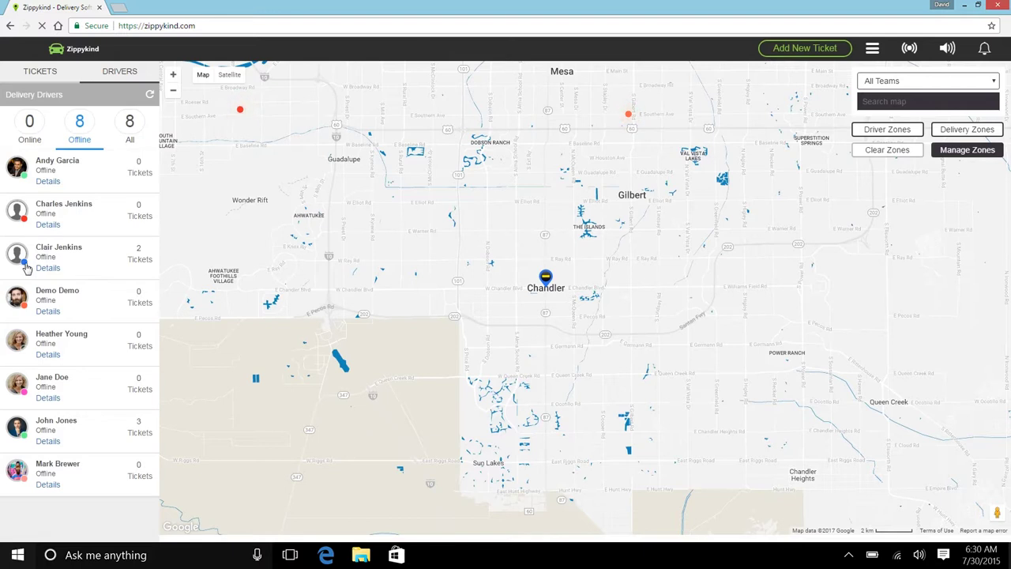
scroll(431, 215, "down", 1)
scroll(430, 216, "down", 2)
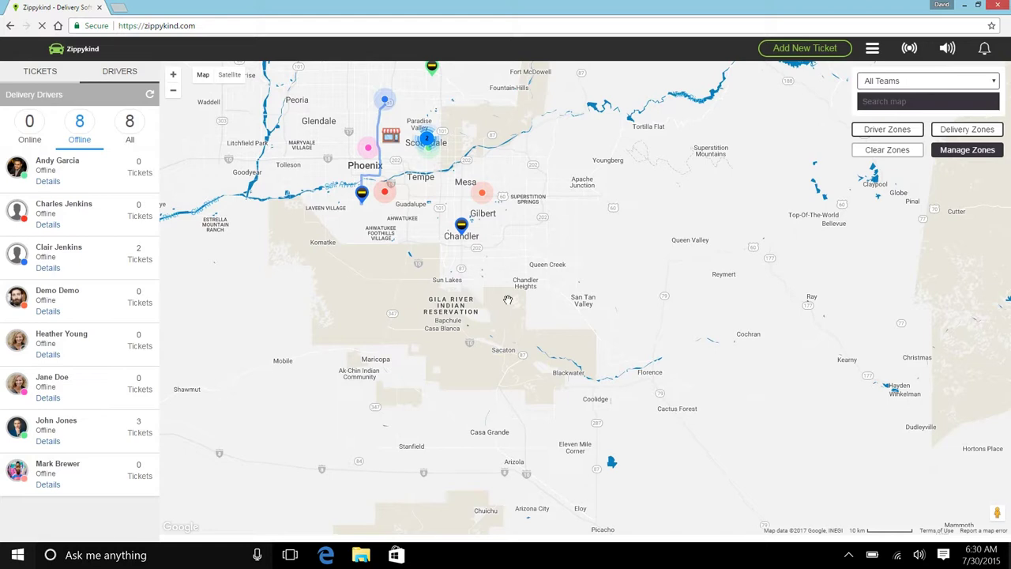
Inspect a driver's location and the South Mountain ticket, then view and clear driver zones.
left_click(385, 101)
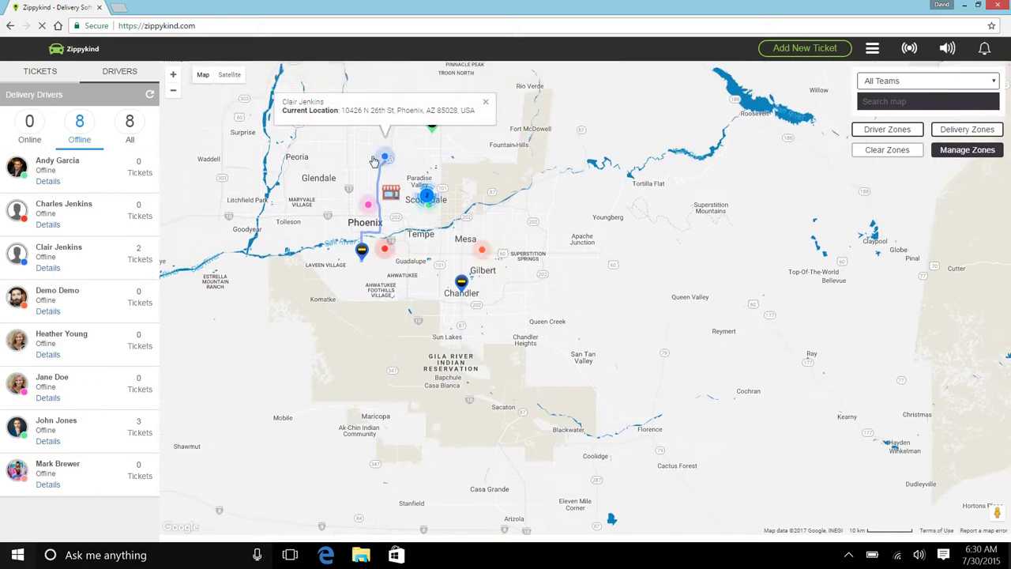
left_click(362, 251)
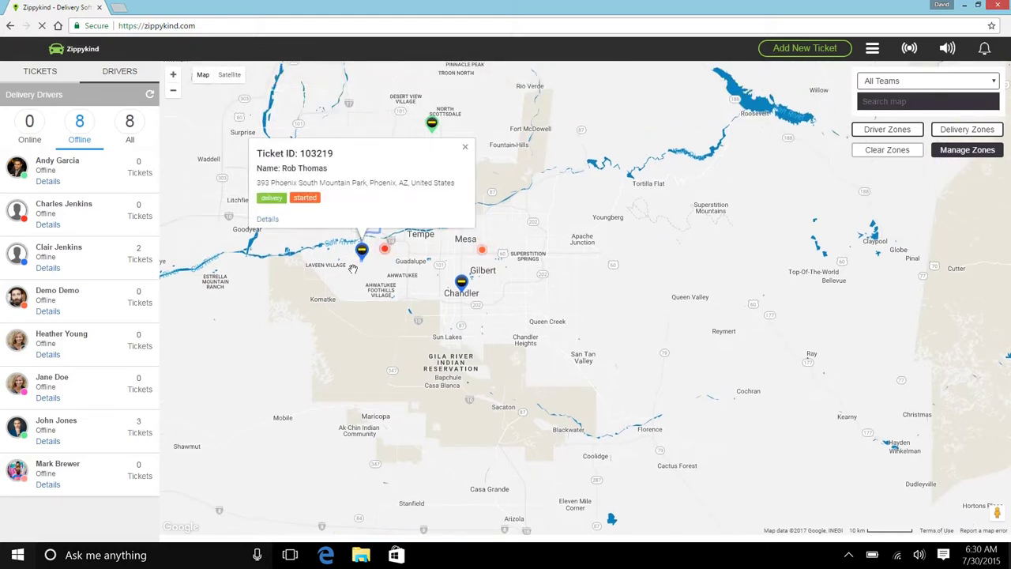
left_click(465, 150)
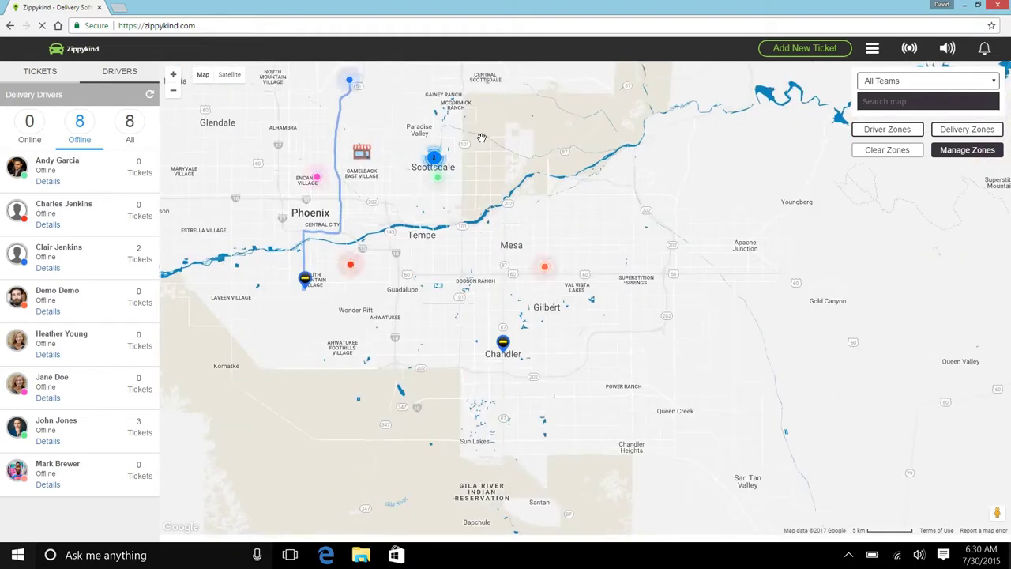
mouse_move(482, 140)
left_mouse_down()
mouse_move(566, 237)
mouse_move(558, 214)
left_mouse_up()
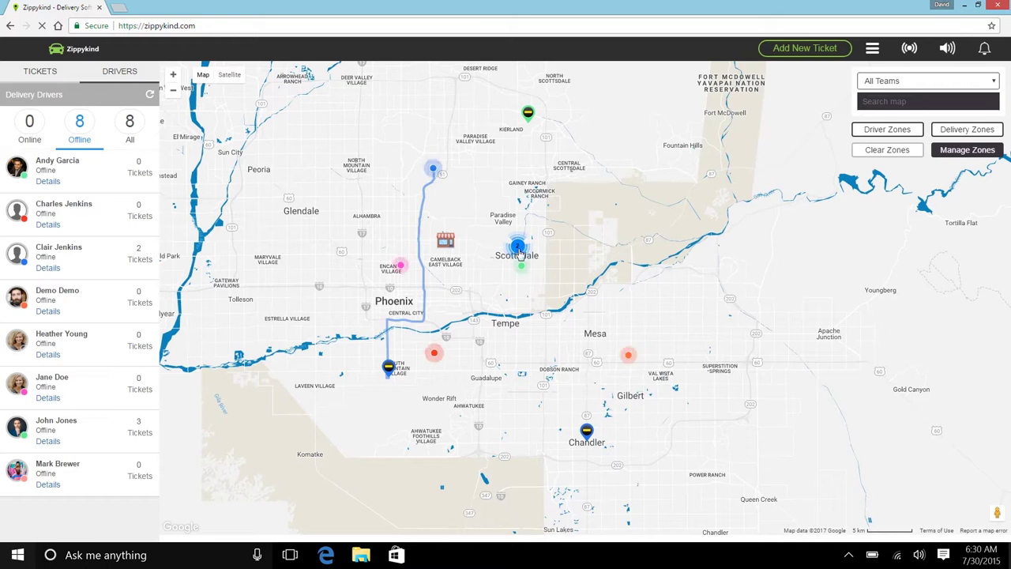
left_click(872, 135)
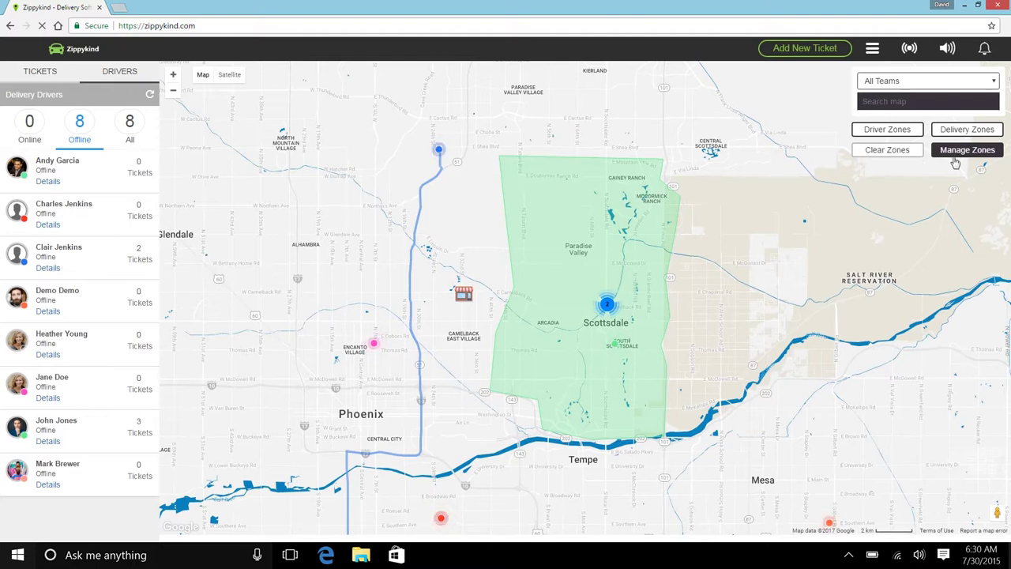
left_click(877, 153)
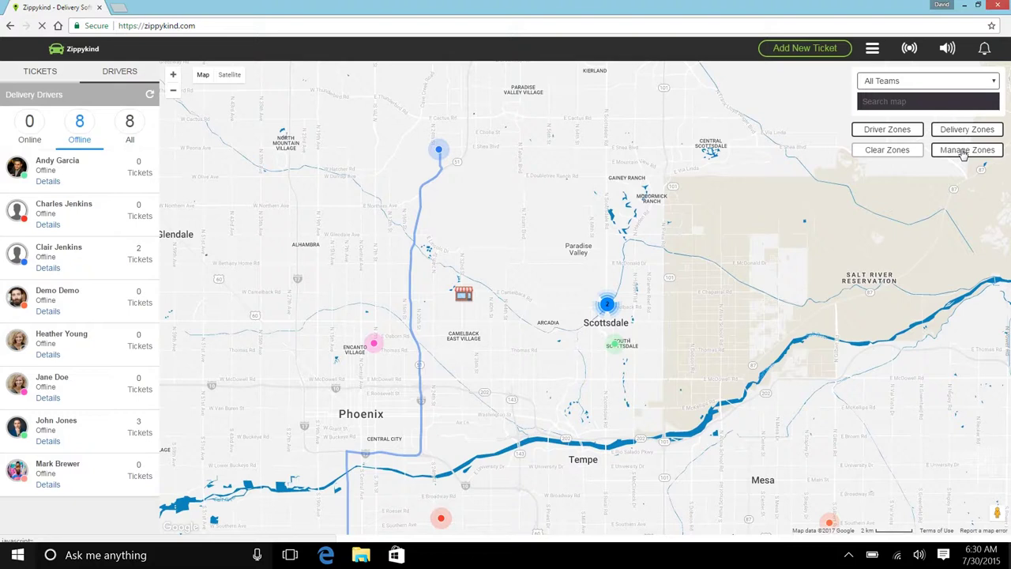
Load the Scottsdale driver zone in Manage Zones, attempt Delete Zone, and close the editor.
left_click(964, 152)
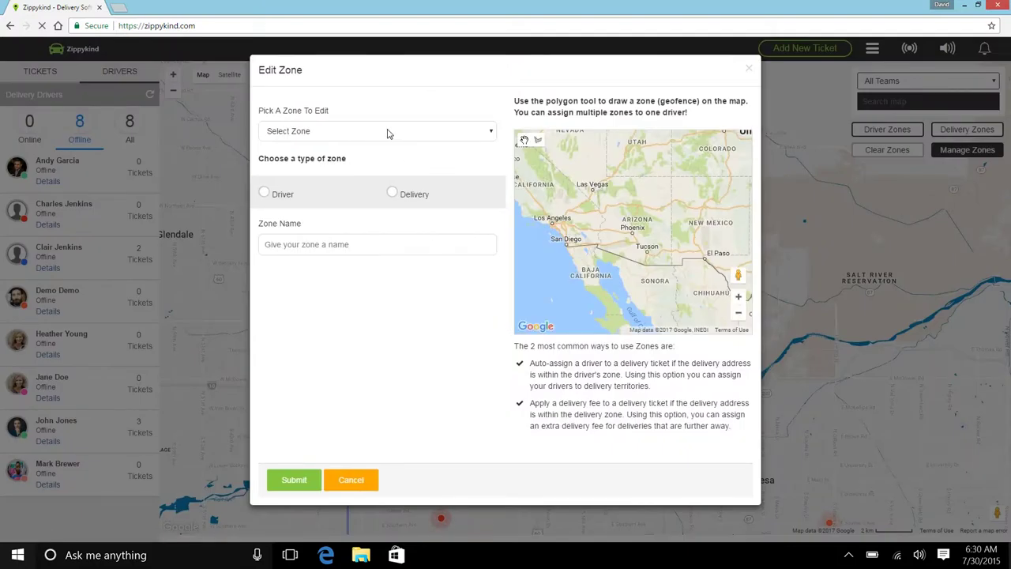
left_click(321, 131)
left_click(314, 158)
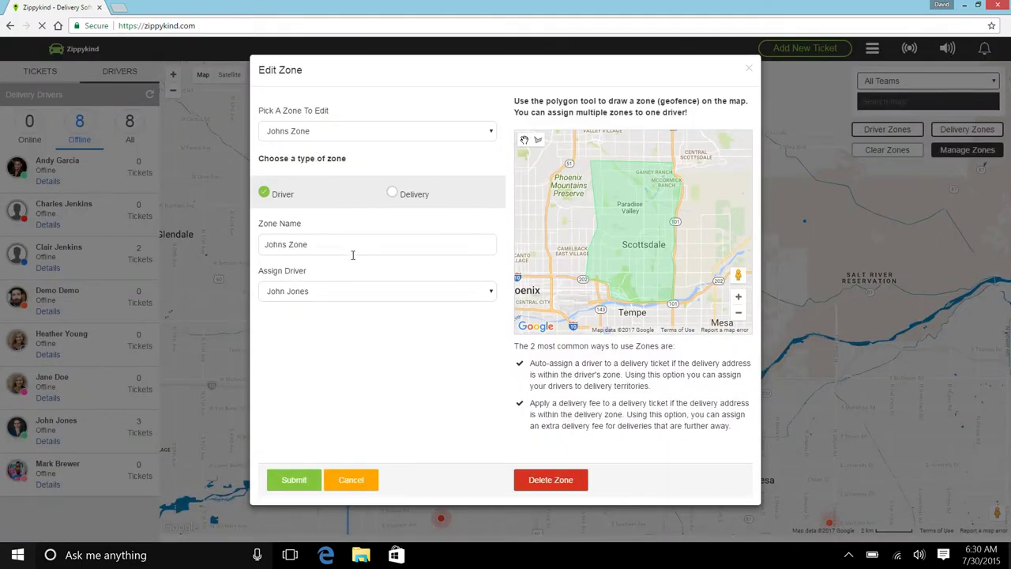
left_click(554, 486)
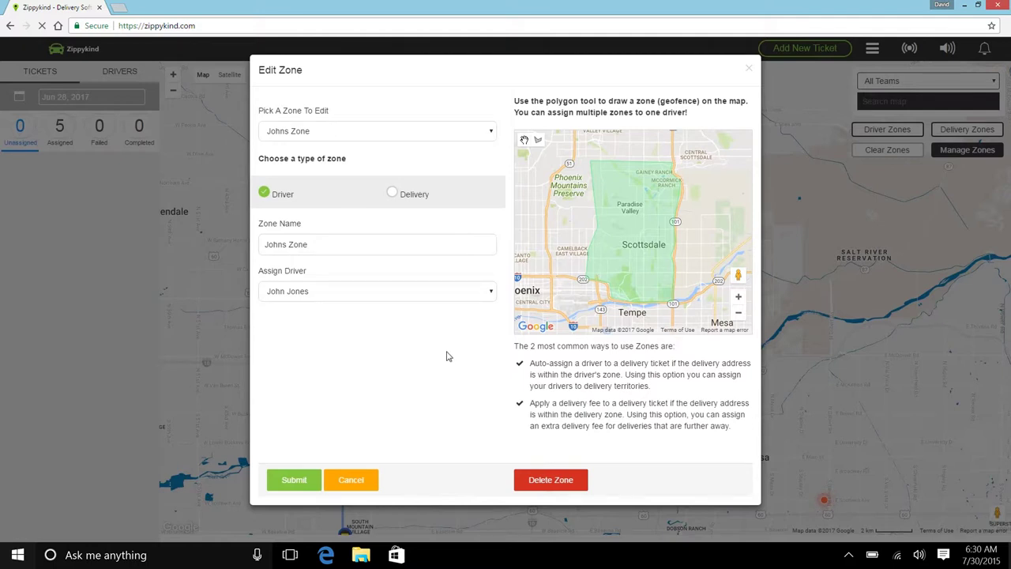
left_click(751, 70)
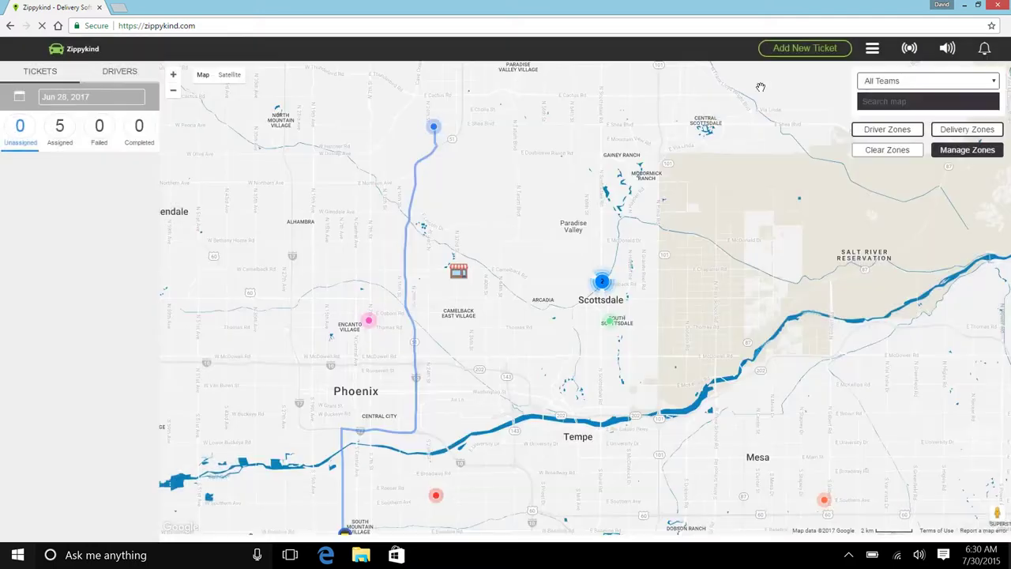
Begin a new Driver-type zone, overlay existing driver zones, and open the Assign Driver list.
left_click(909, 49)
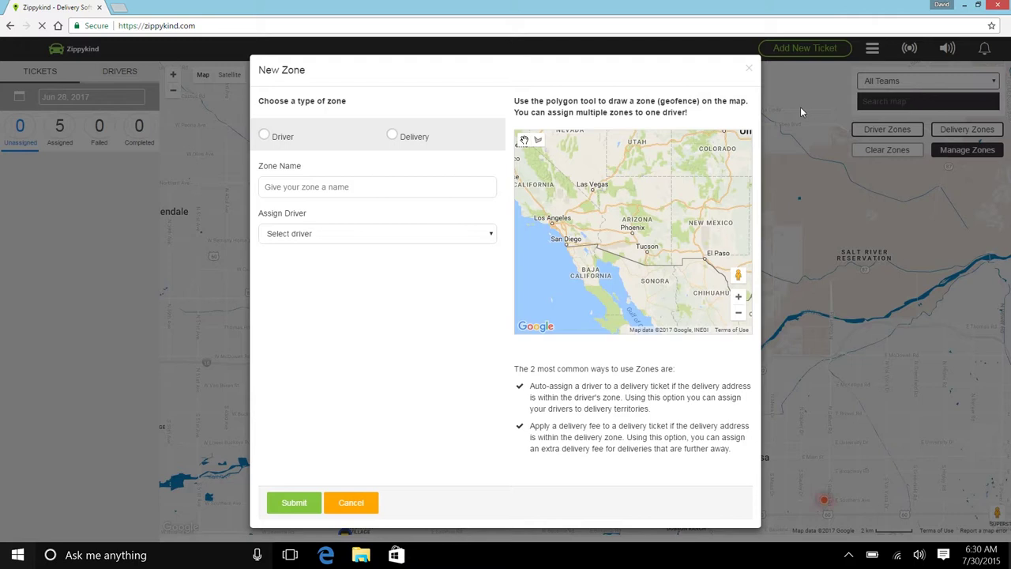
left_click(263, 136)
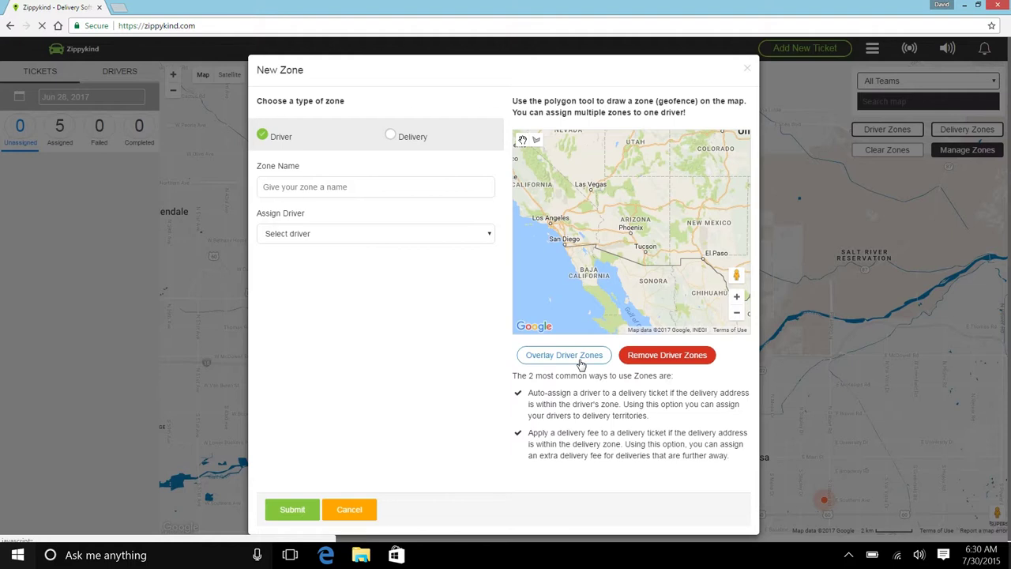
left_click(581, 362)
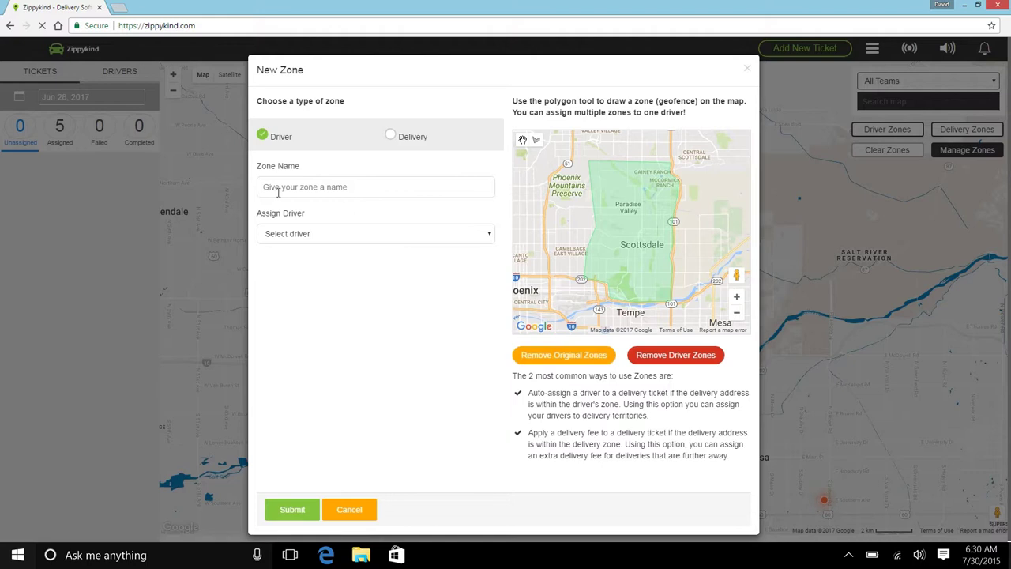
left_click(313, 234)
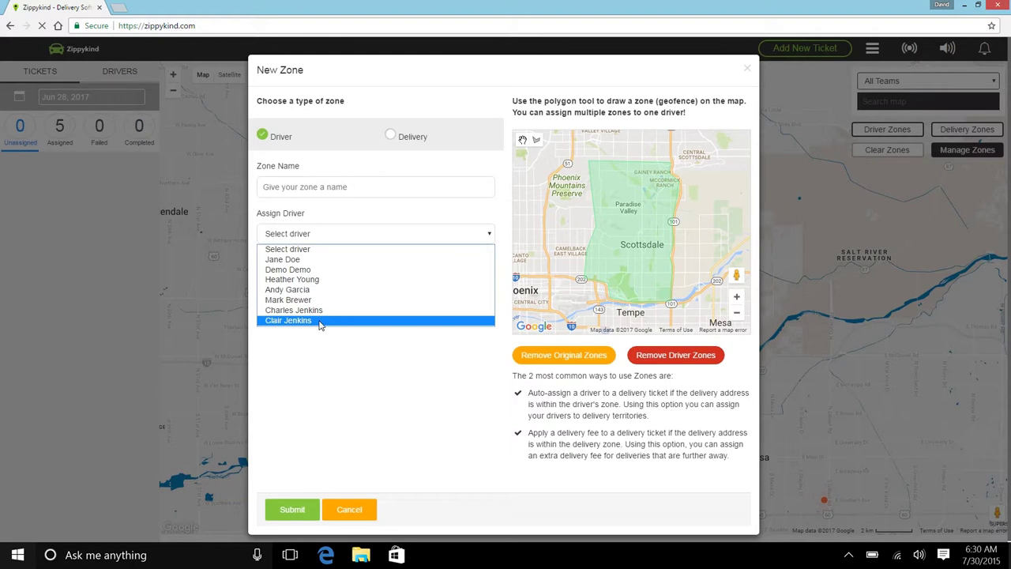
Assign the chosen driver, name the zone after them, and pan the map toward Tempe.
left_click(320, 323)
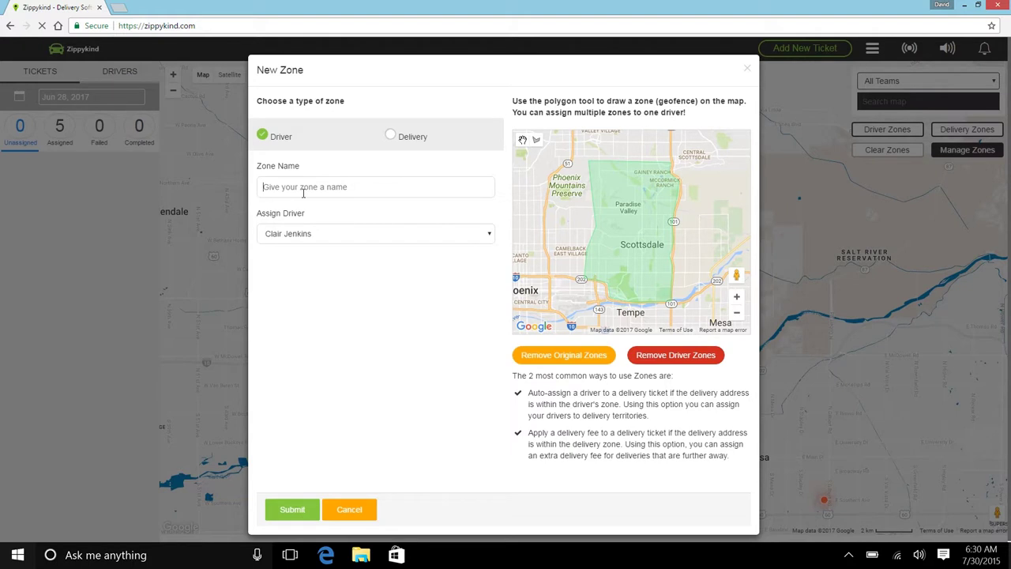
type("C")
type("s Zone")
left_click_drag(559, 212, 551, 178)
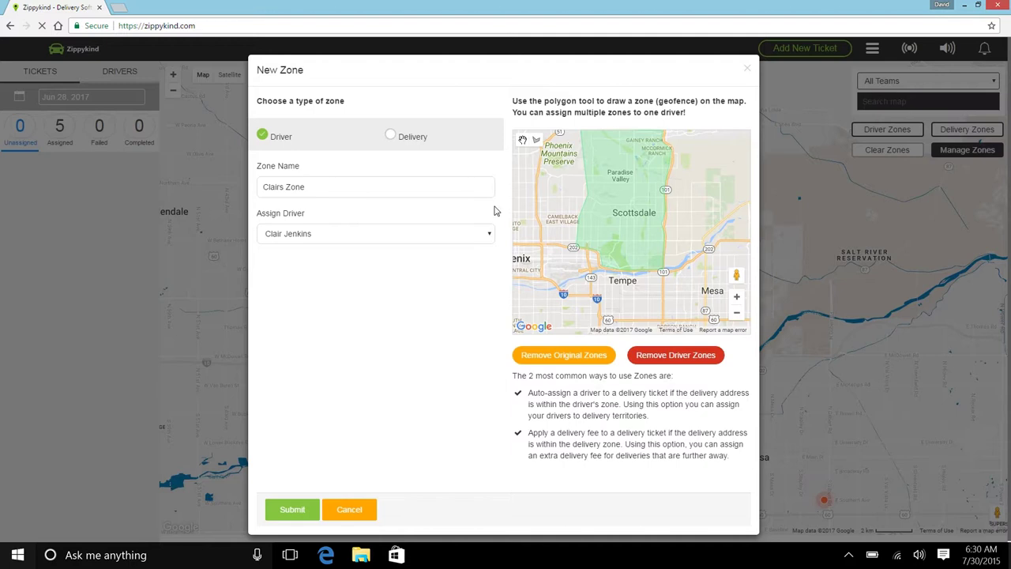
left_click_drag(553, 221, 582, 214)
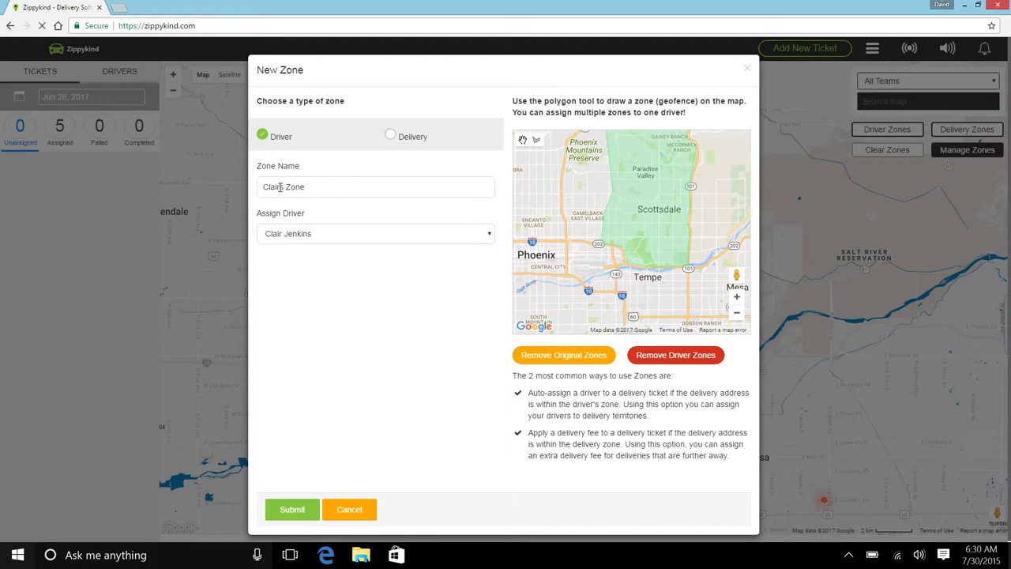
mouse_move(567, 223)
left_mouse_down()
mouse_move(561, 245)
mouse_move(562, 236)
left_mouse_up()
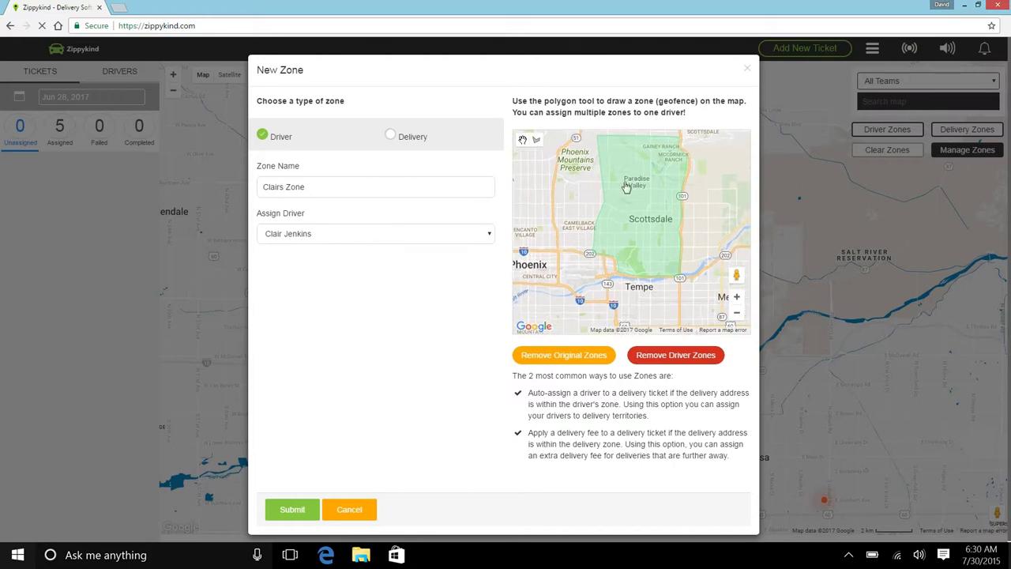
left_click_drag(570, 242, 589, 195)
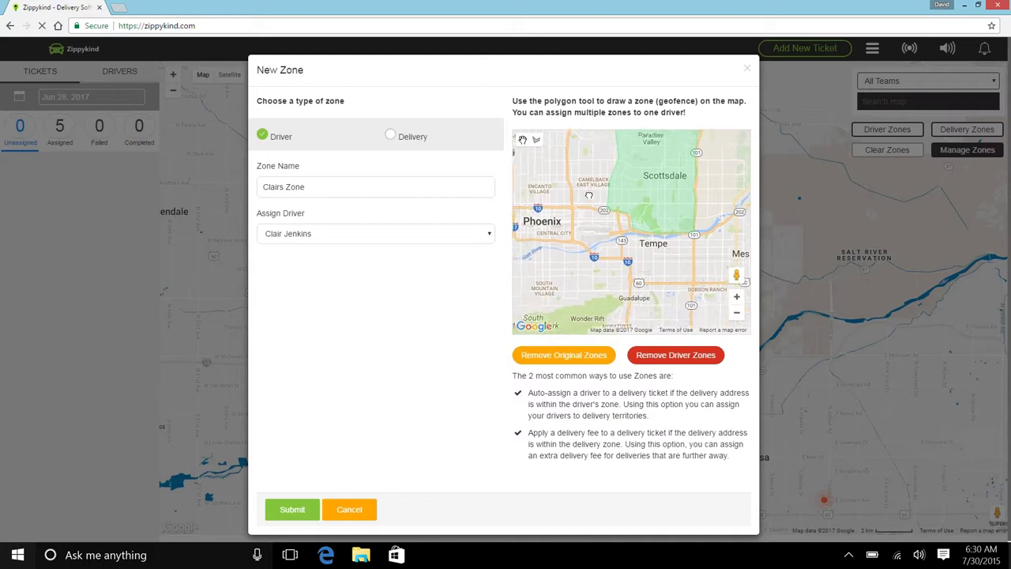
Draw a polygon outline across central Phoenix and Tempe, with the original zones removed from view.
left_click(536, 139)
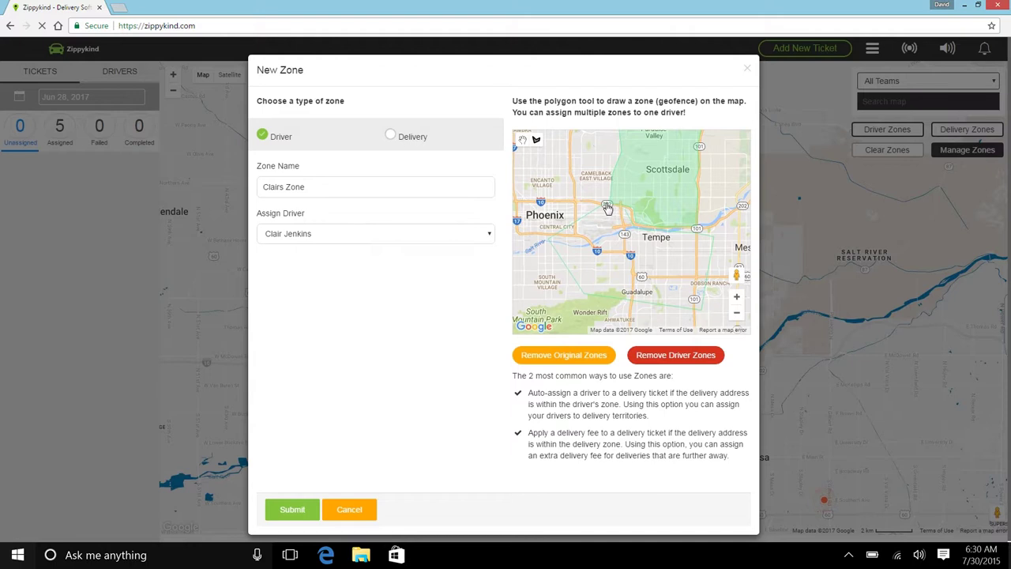
scroll(620, 266, "down", 1)
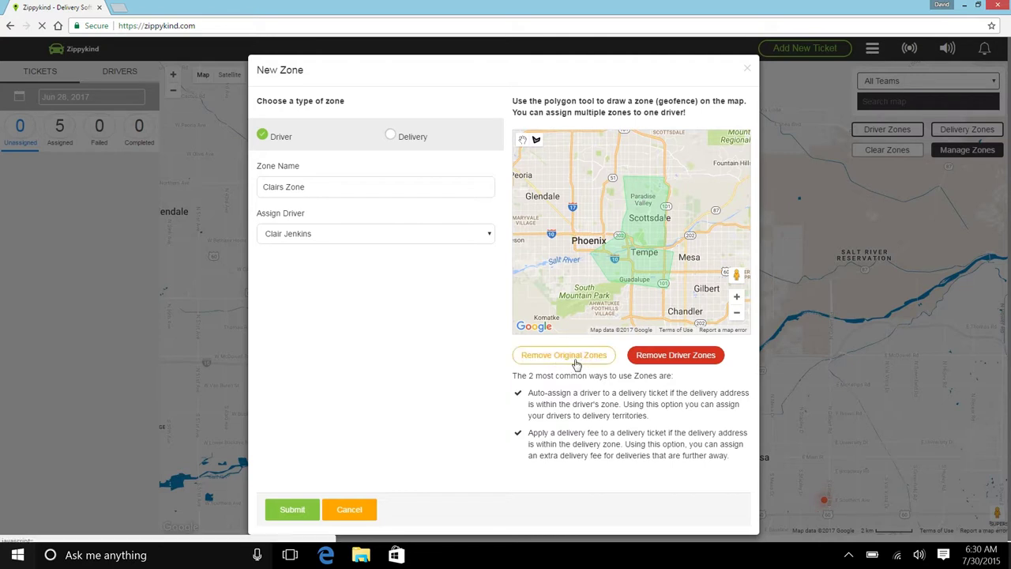
left_click(577, 362)
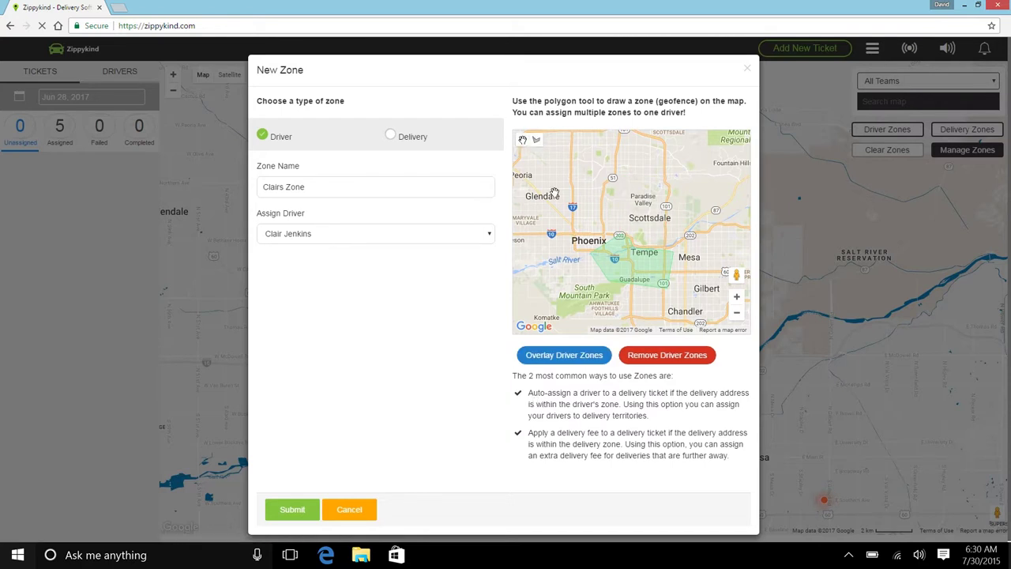
left_click_drag(653, 272, 658, 227)
scroll(657, 227, "up", 1)
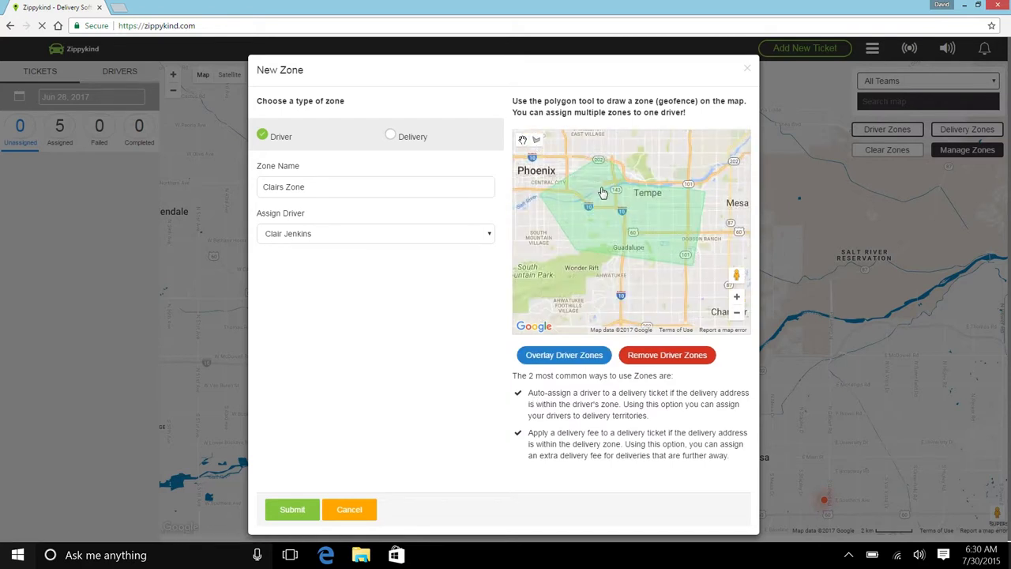
left_click_drag(594, 192, 610, 206)
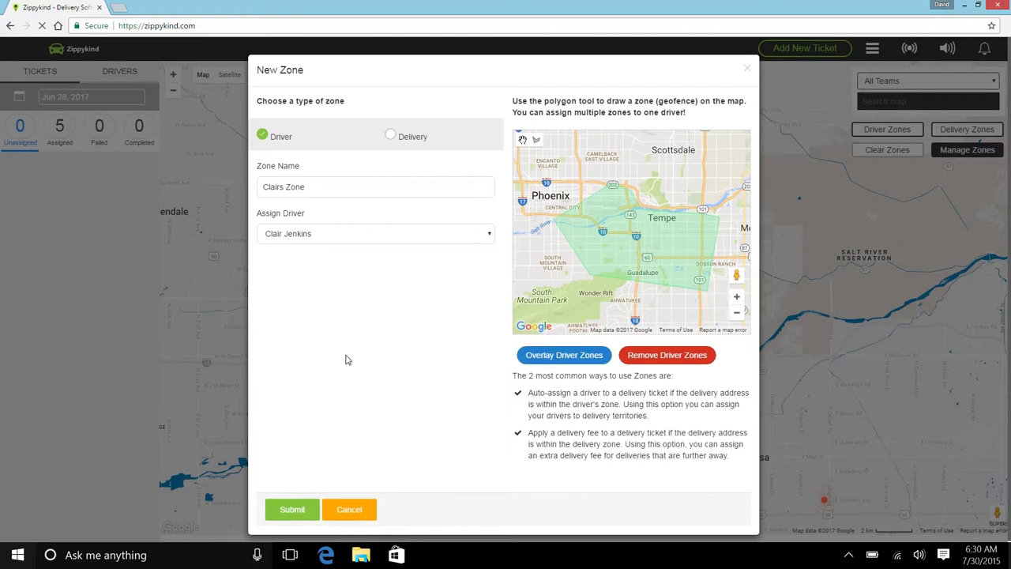
Submit the Tempe zone, check each zone's driver on the dashboard map, then clear overlays.
left_click(301, 515)
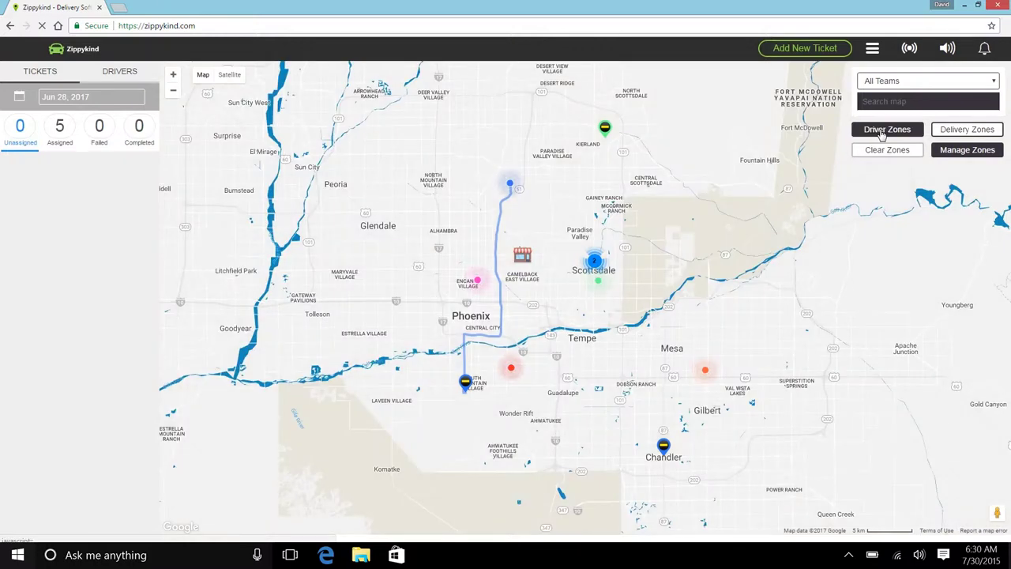
left_click(883, 134)
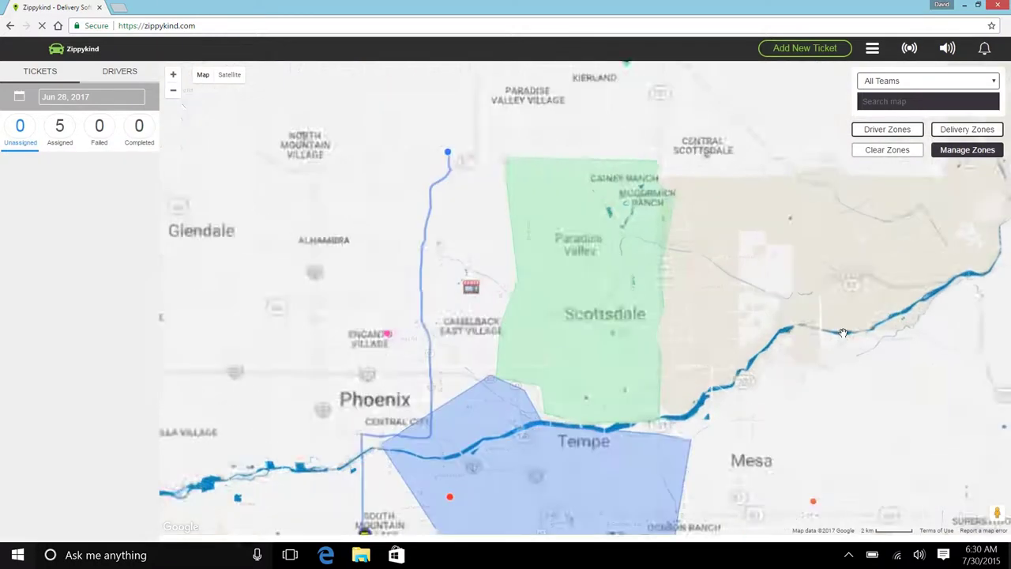
left_click(593, 248)
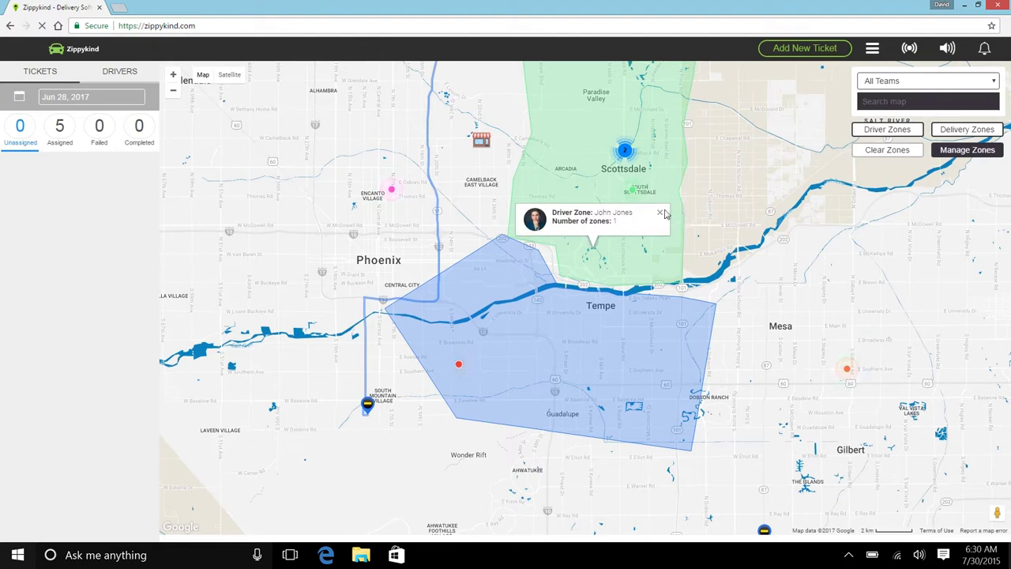
left_click(660, 213)
left_click(646, 330)
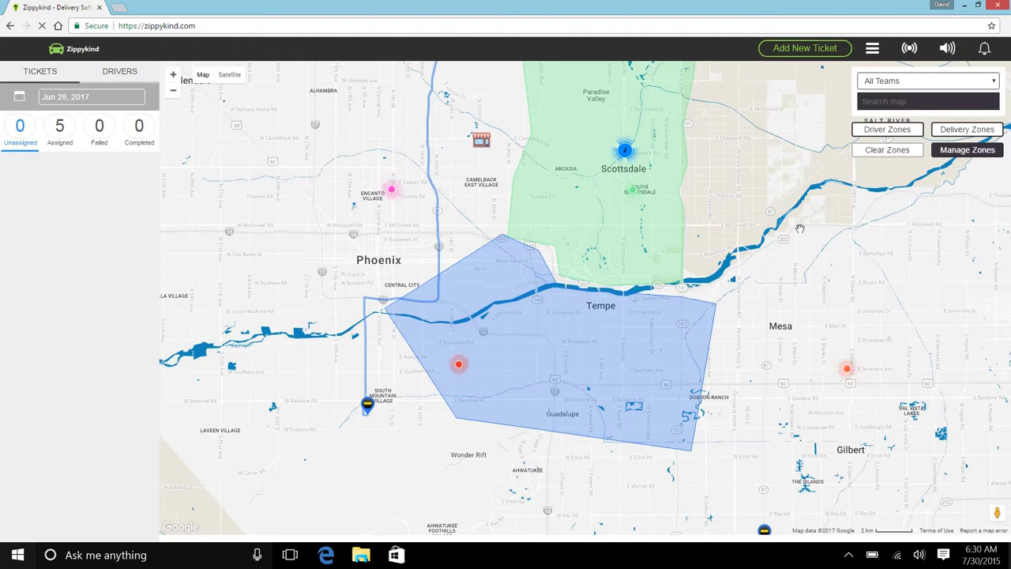
left_click(710, 294)
left_click(905, 154)
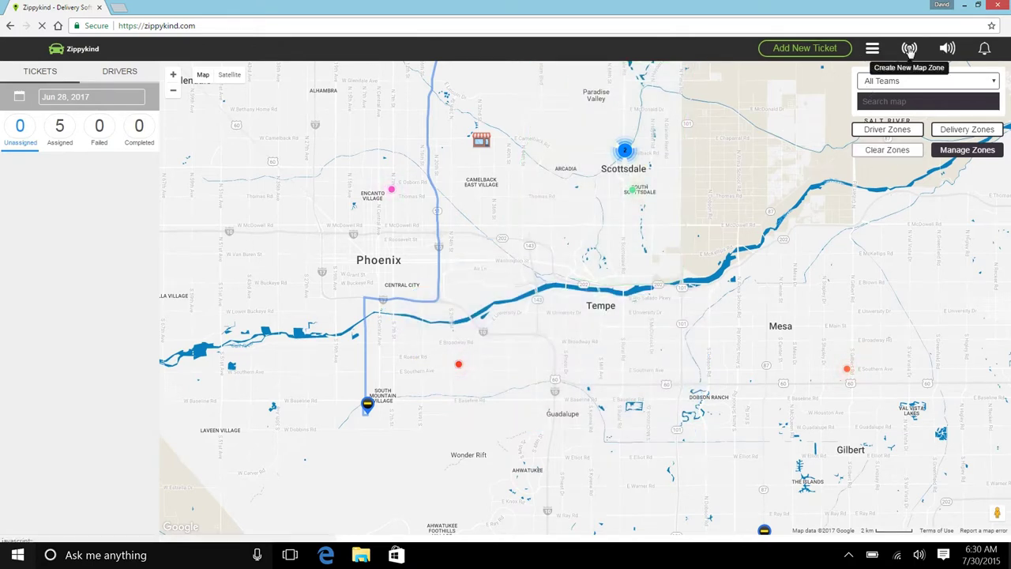
left_click(909, 49)
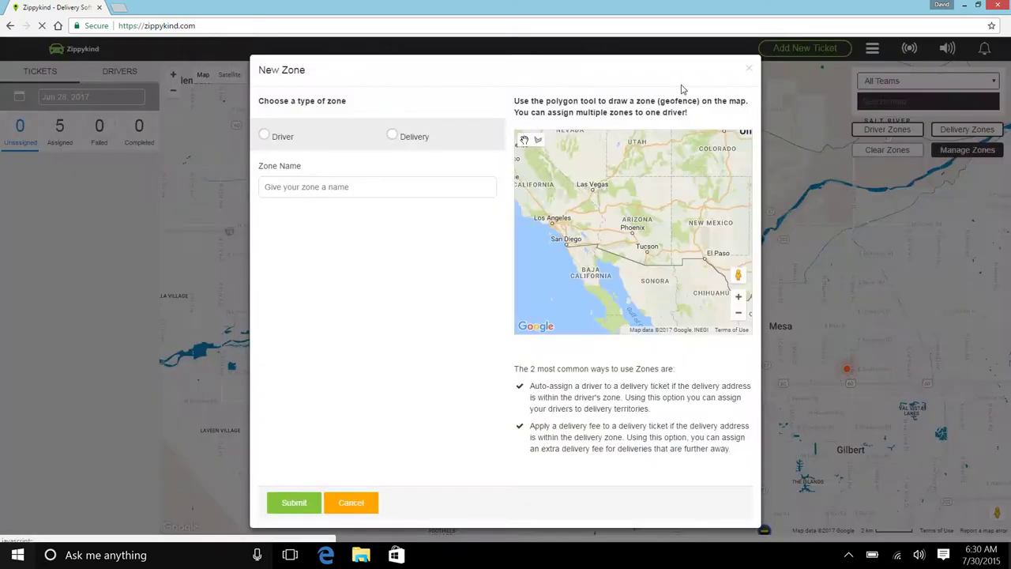
left_click(265, 137)
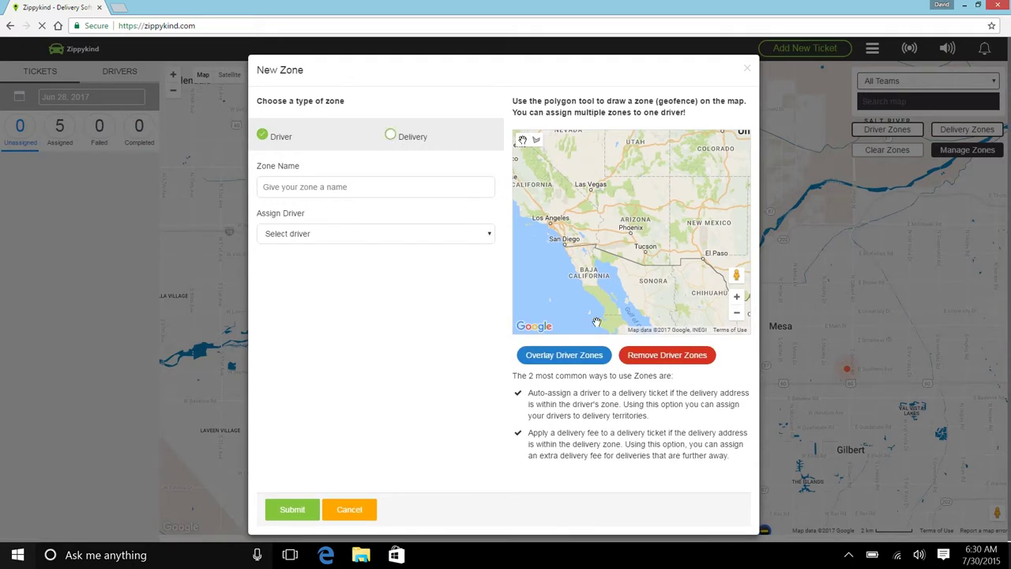
left_click(564, 355)
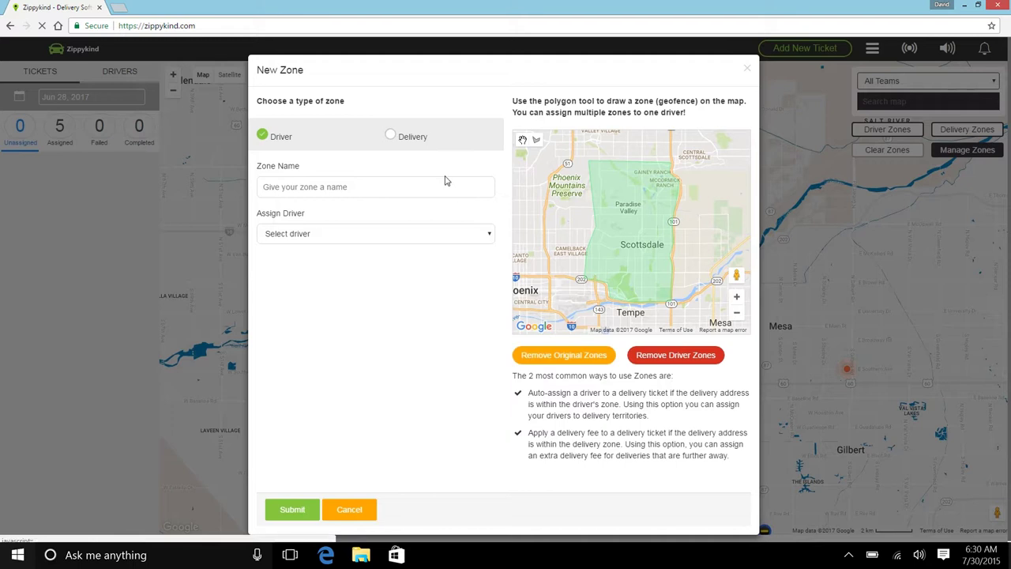
left_click(680, 357)
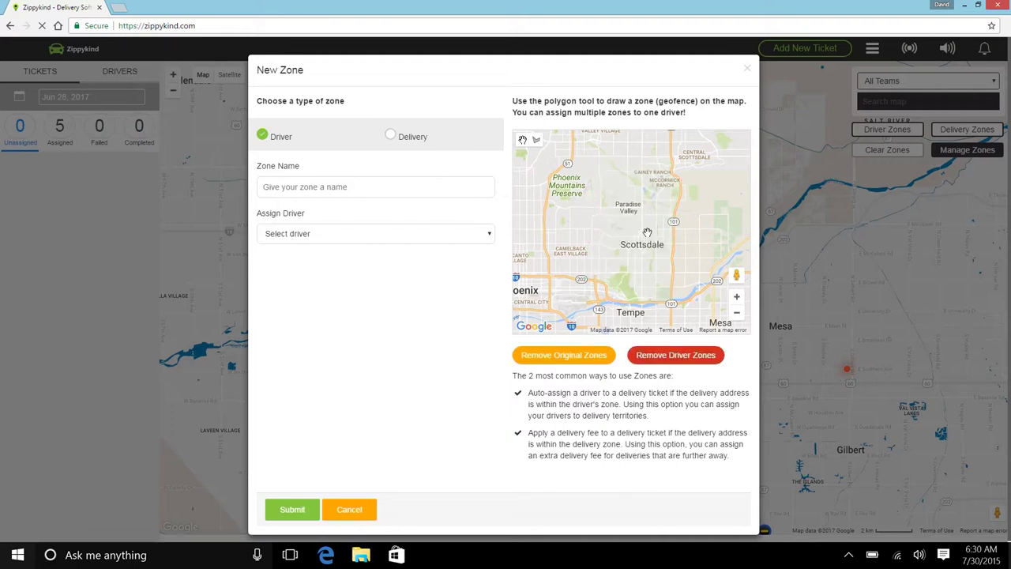
left_click(390, 139)
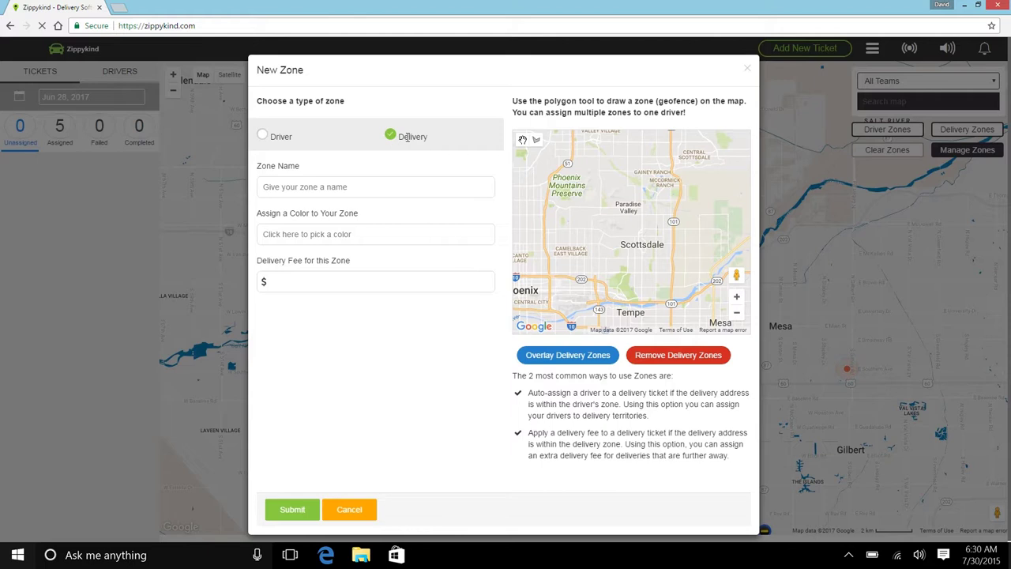
left_click(589, 356)
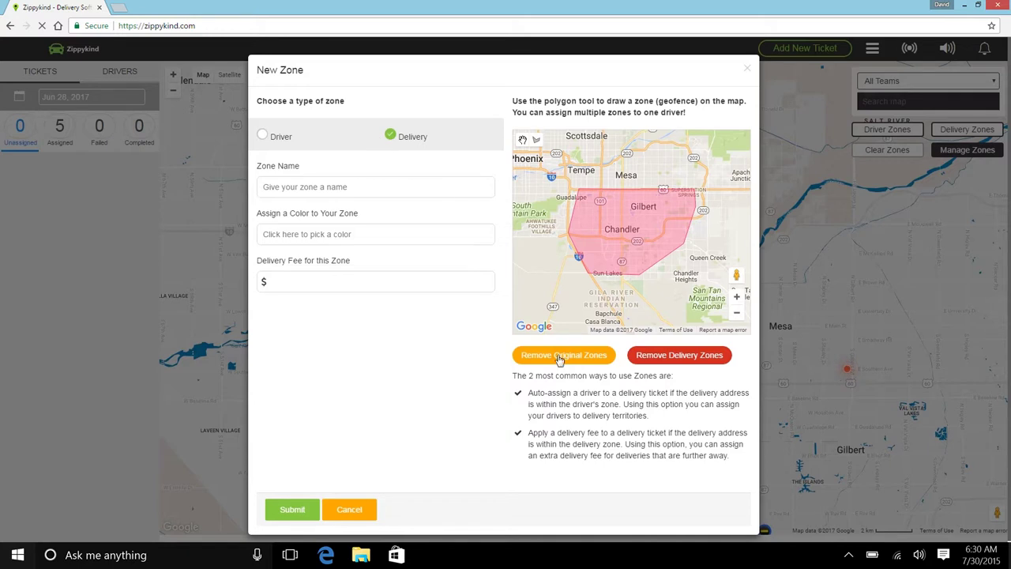
left_click(263, 135)
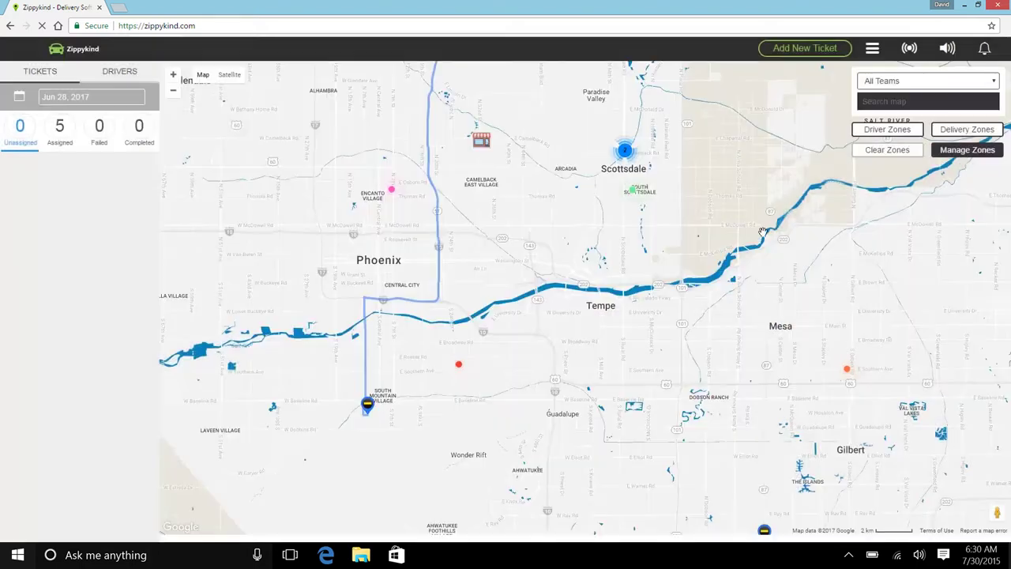
left_click(748, 69)
Look over the Uploader page, then go back to the dashboard map showing Jul 07, 2017 tickets.
left_click(873, 48)
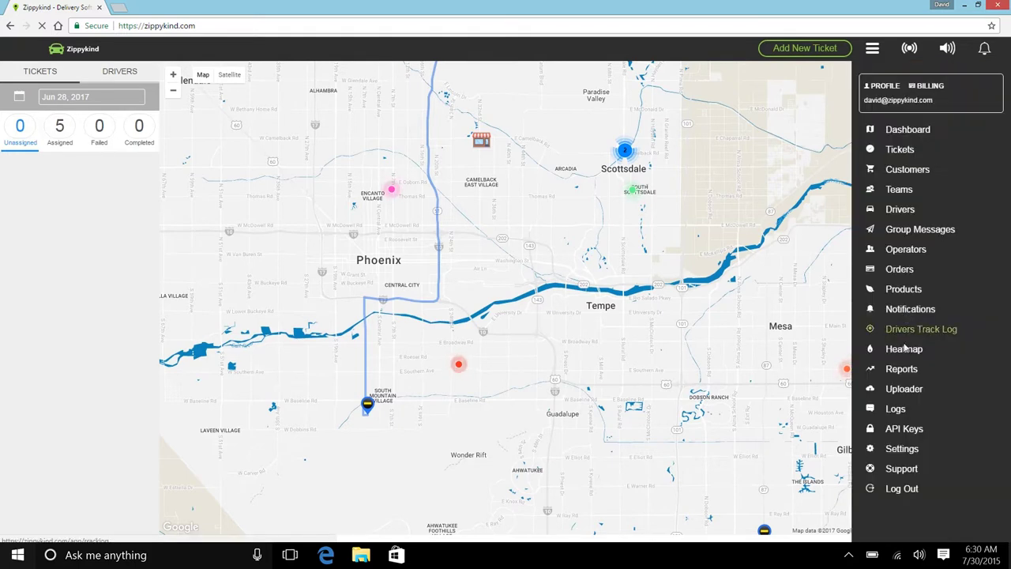
left_click(904, 389)
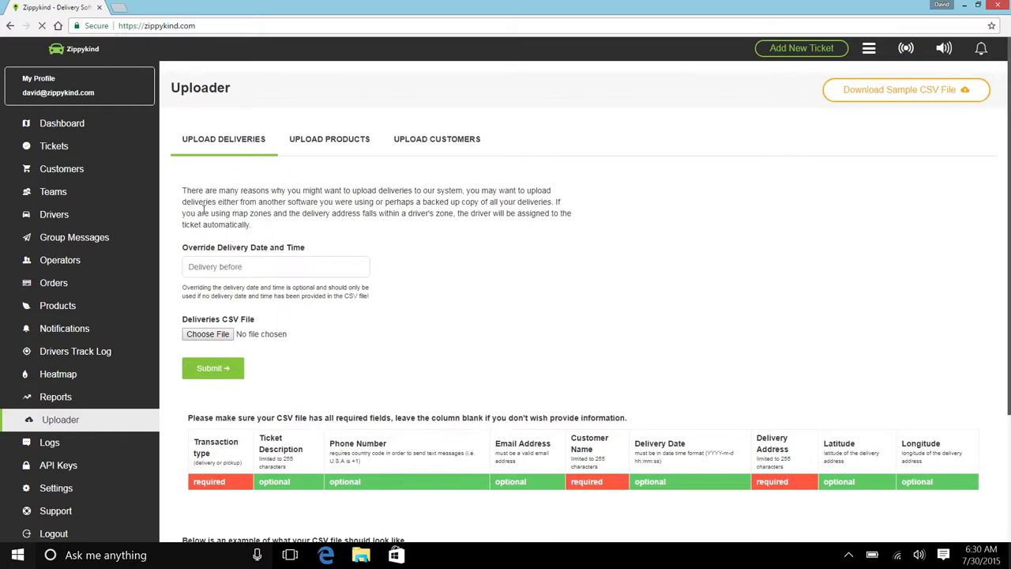
left_click(63, 123)
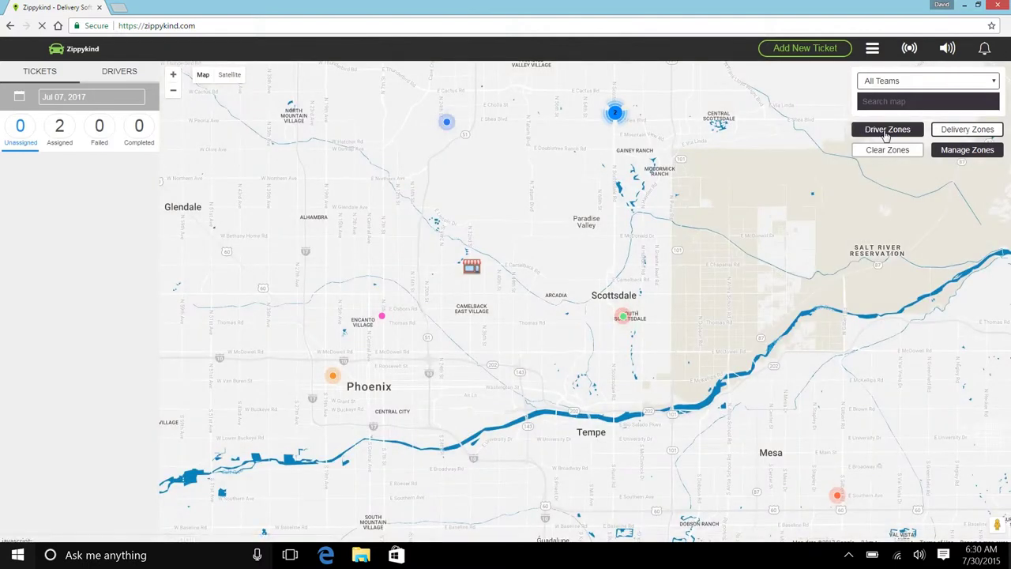
Show driver zones on the map and open the pink zone's driver reassignment options.
left_click(886, 135)
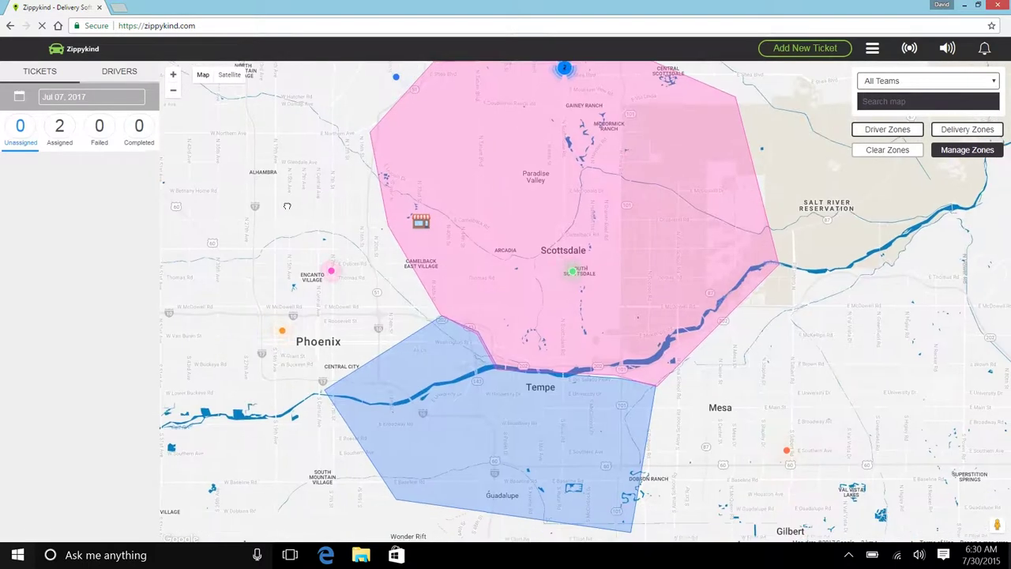
left_click(498, 225)
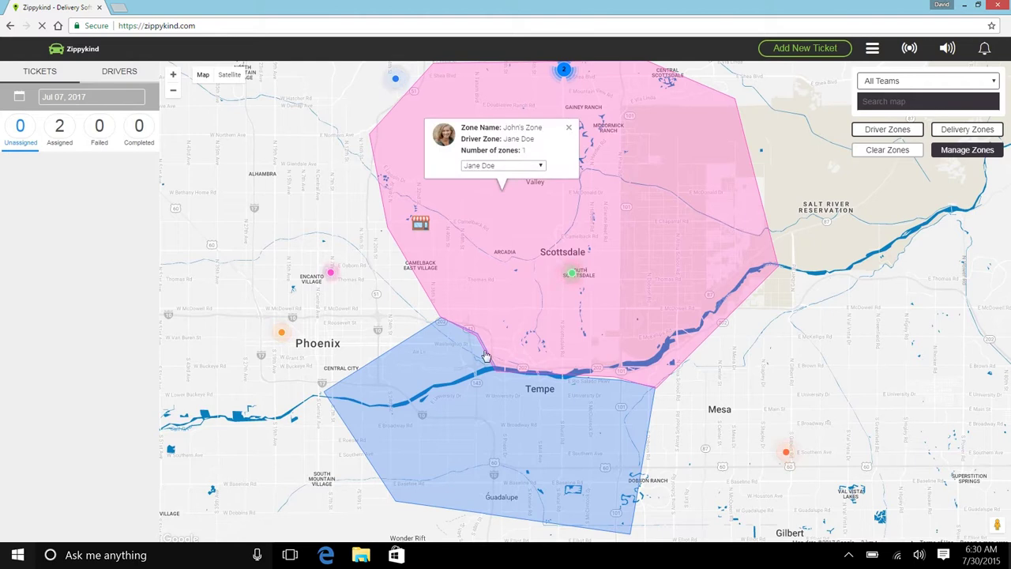
left_click(512, 167)
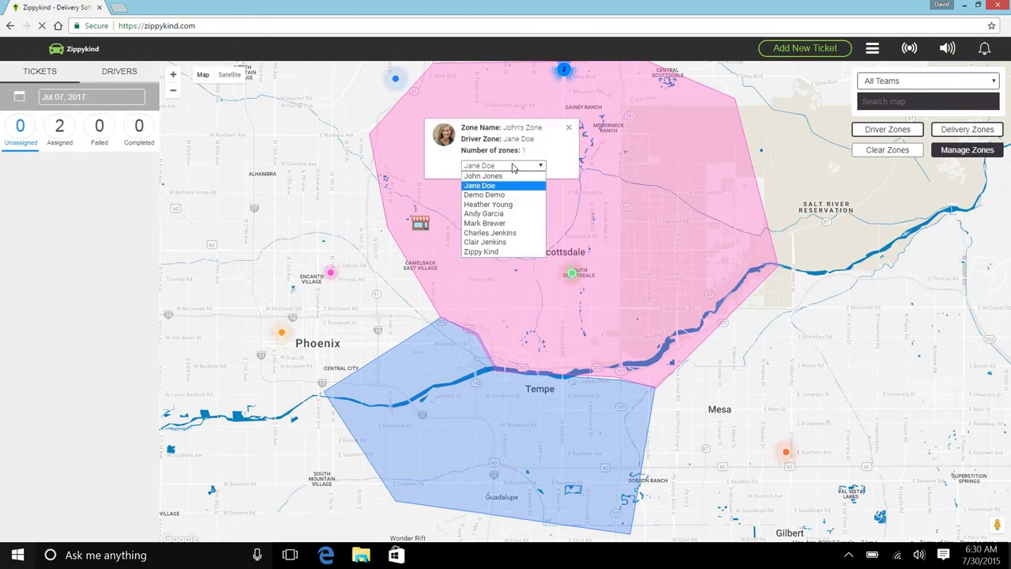
left_click(486, 213)
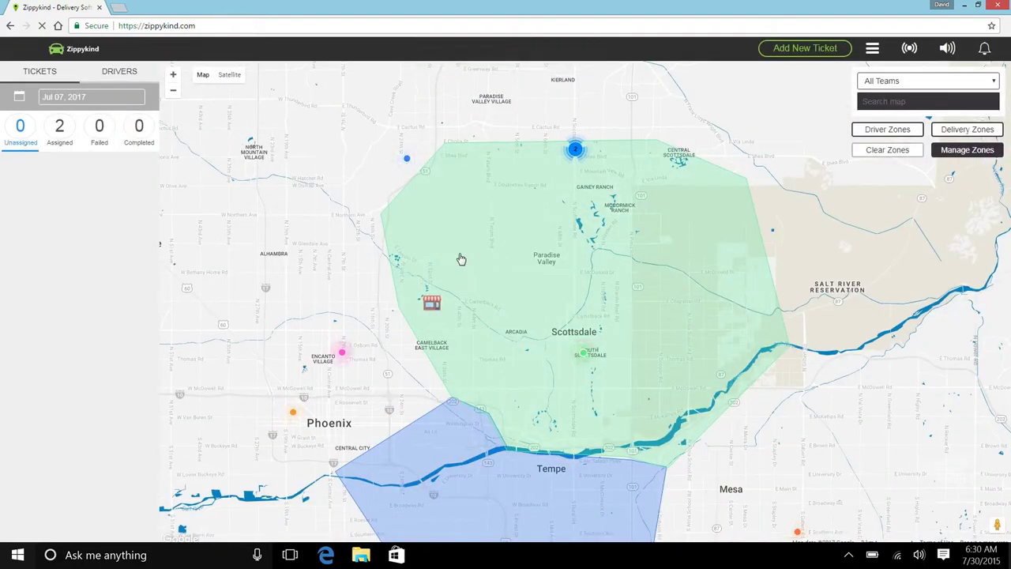
Switch to the Drivers list and check who owns the green and blue Tempe zones.
left_click(126, 77)
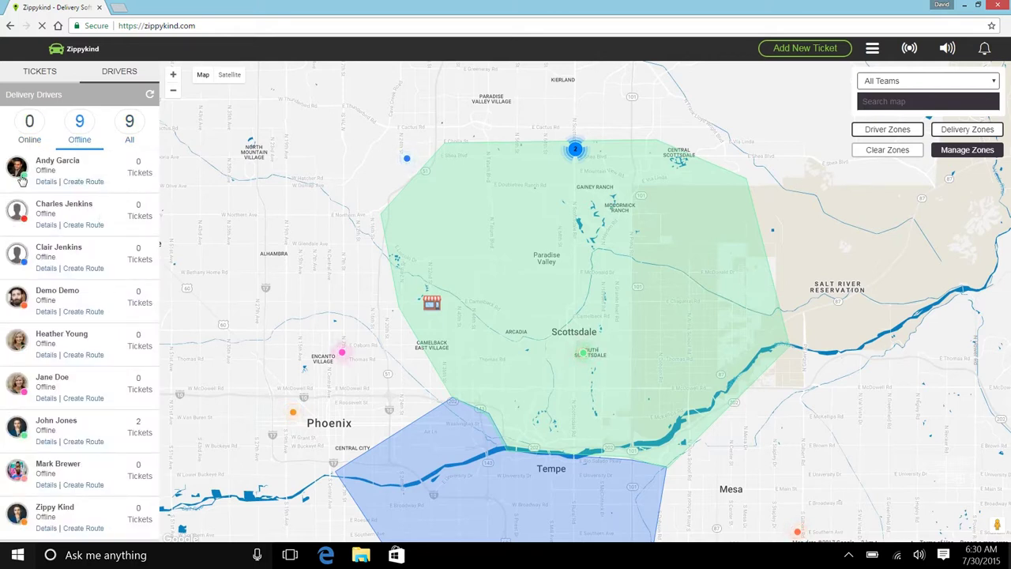
left_click(500, 204)
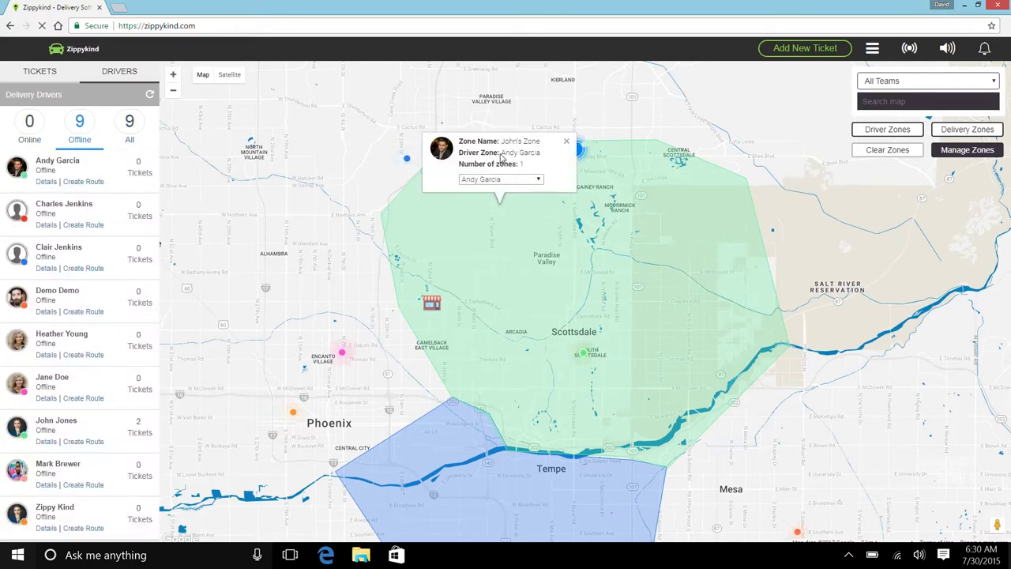
left_click(567, 145)
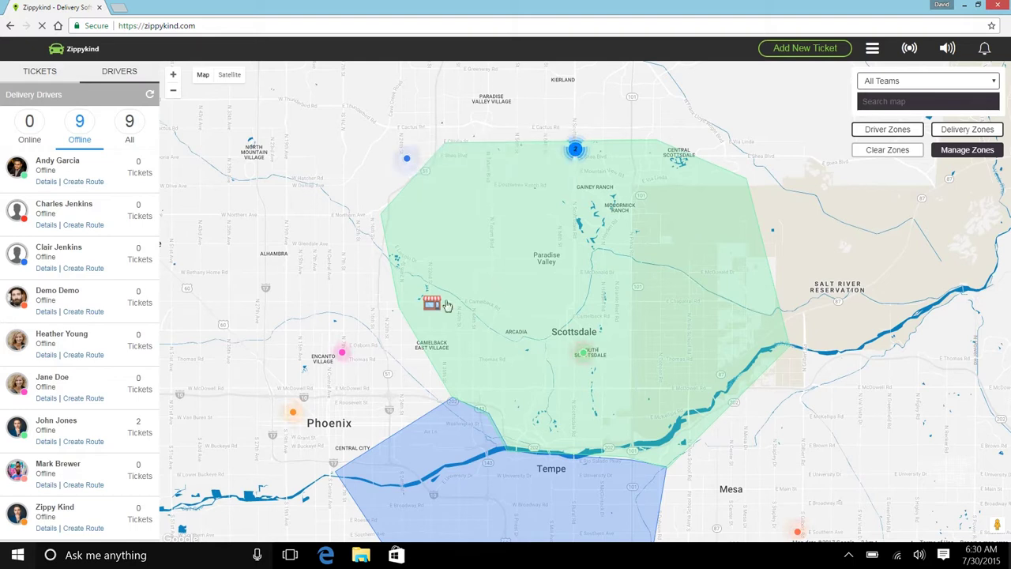
left_click_drag(368, 326, 361, 191)
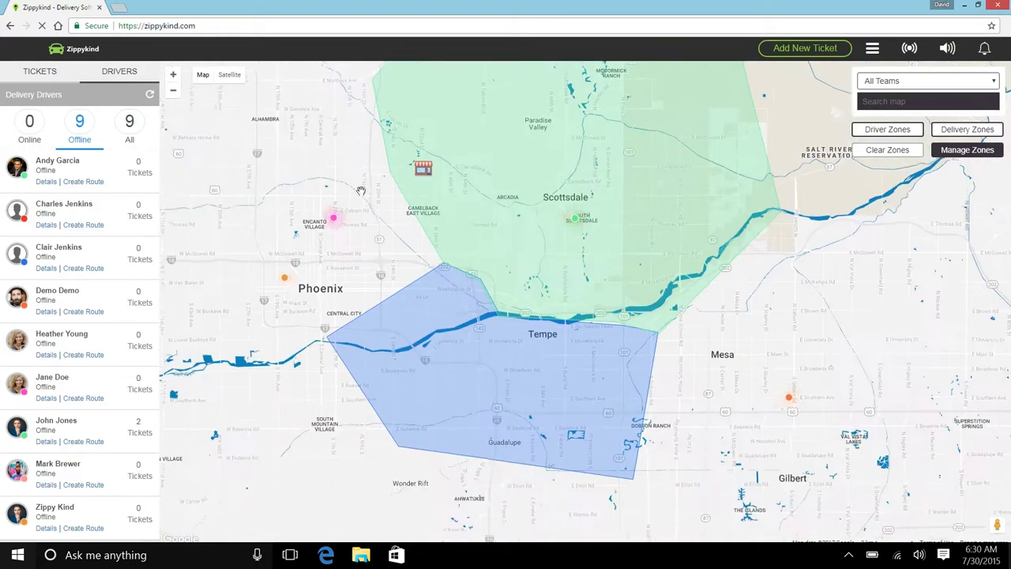
left_click(456, 320)
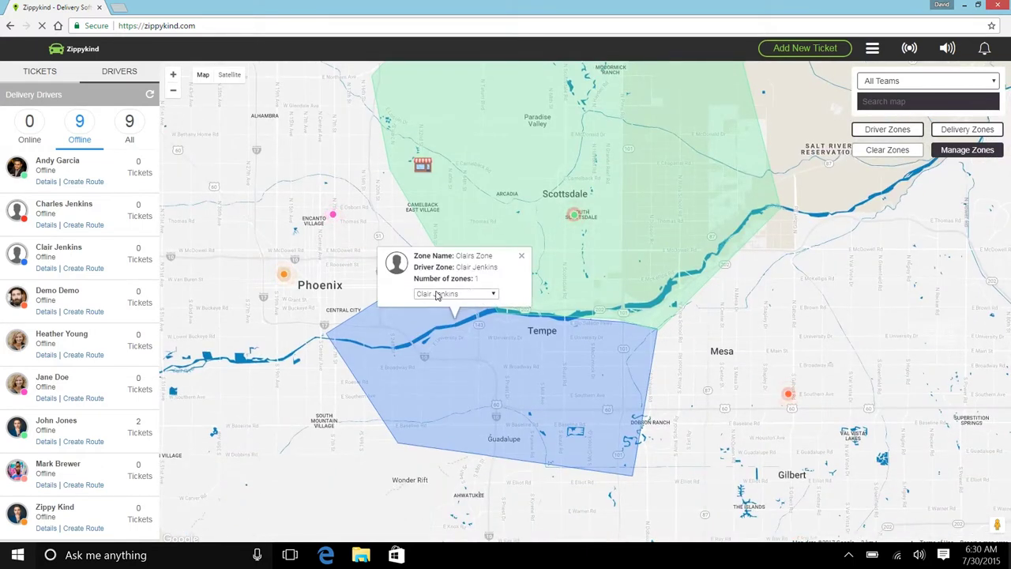
left_click(522, 256)
left_click_drag(785, 215, 766, 281)
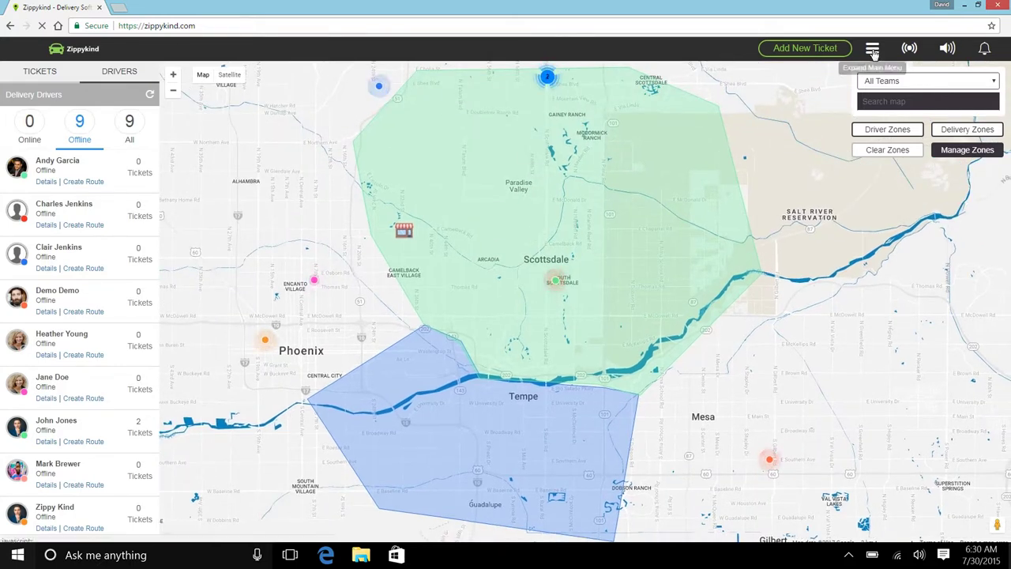
Go to the Uploader page's Upload Deliveries form from the main menu.
left_click(872, 48)
left_click(904, 390)
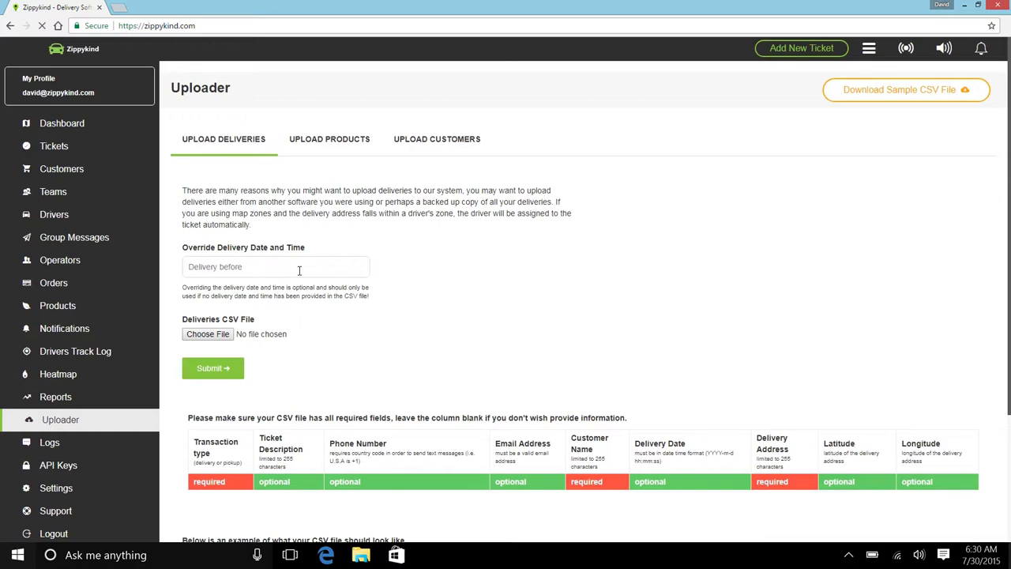
left_click(57, 487)
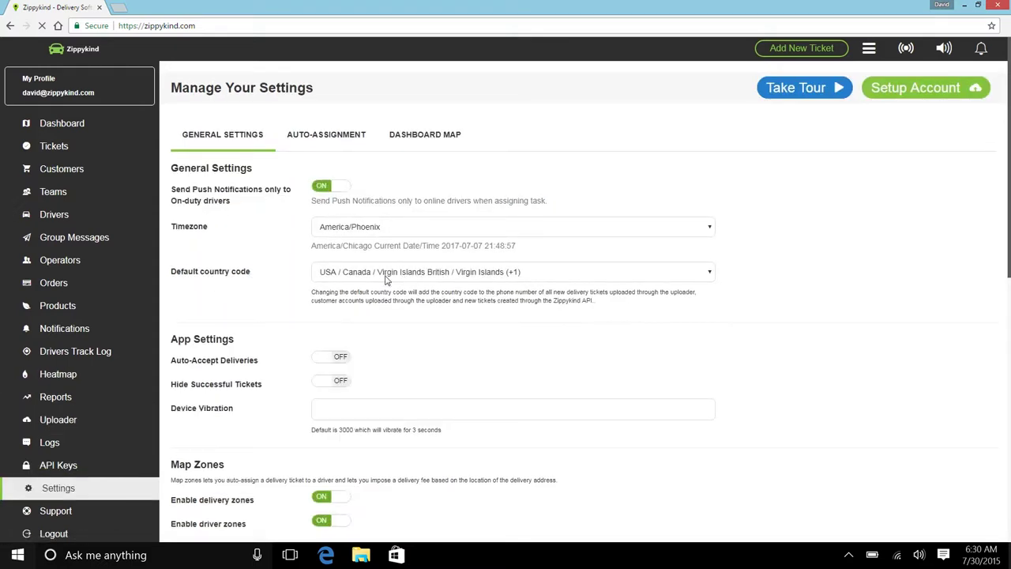
left_click(387, 274)
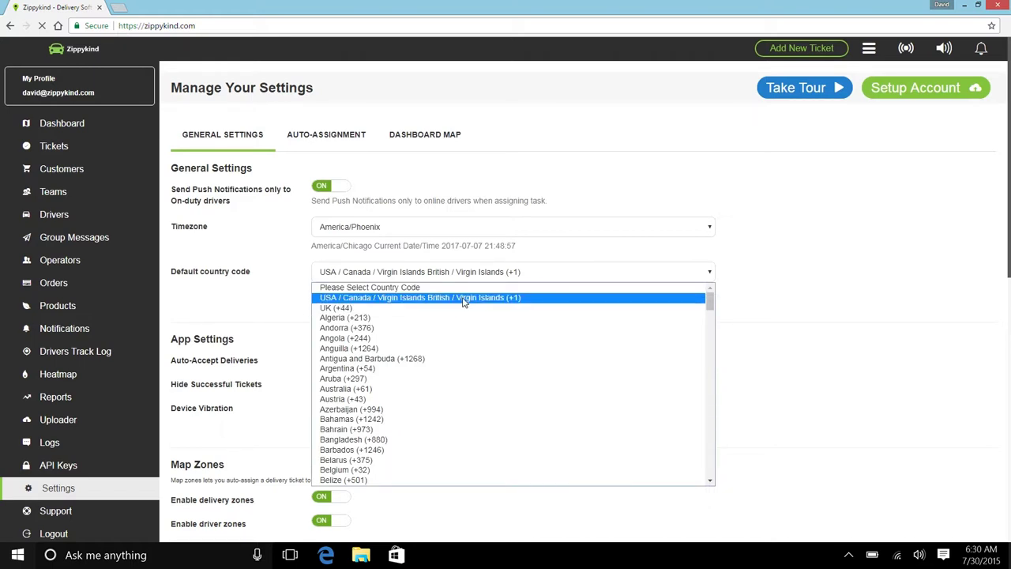
left_click(255, 299)
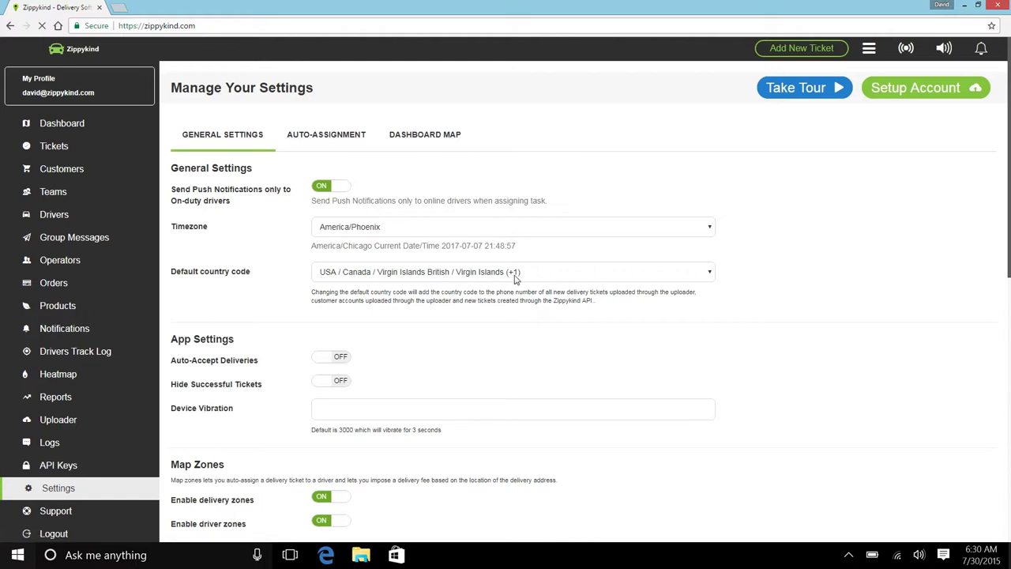
left_click(70, 420)
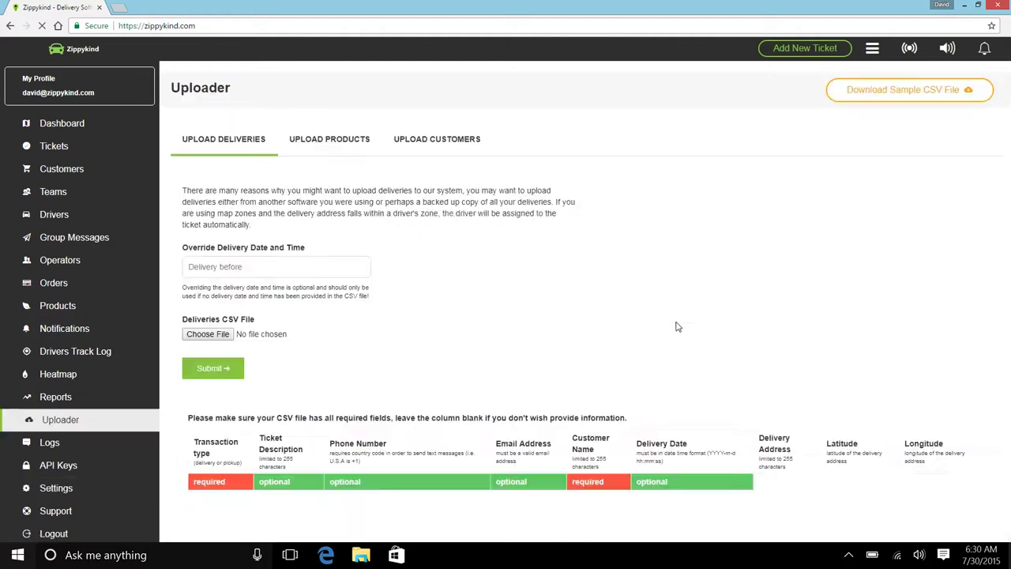
left_click(79, 488)
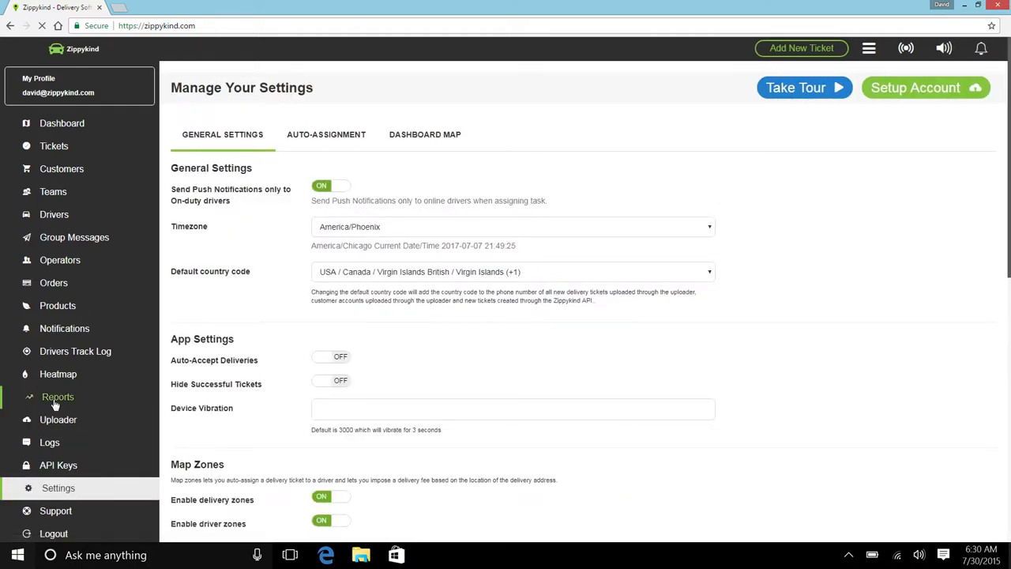
left_click(70, 419)
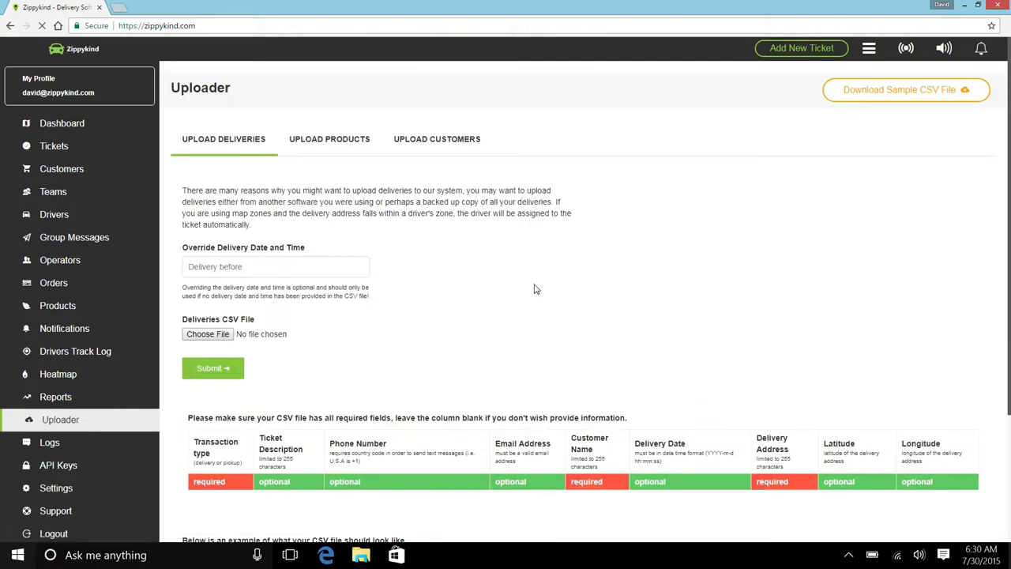
scroll(589, 278, "down", 2)
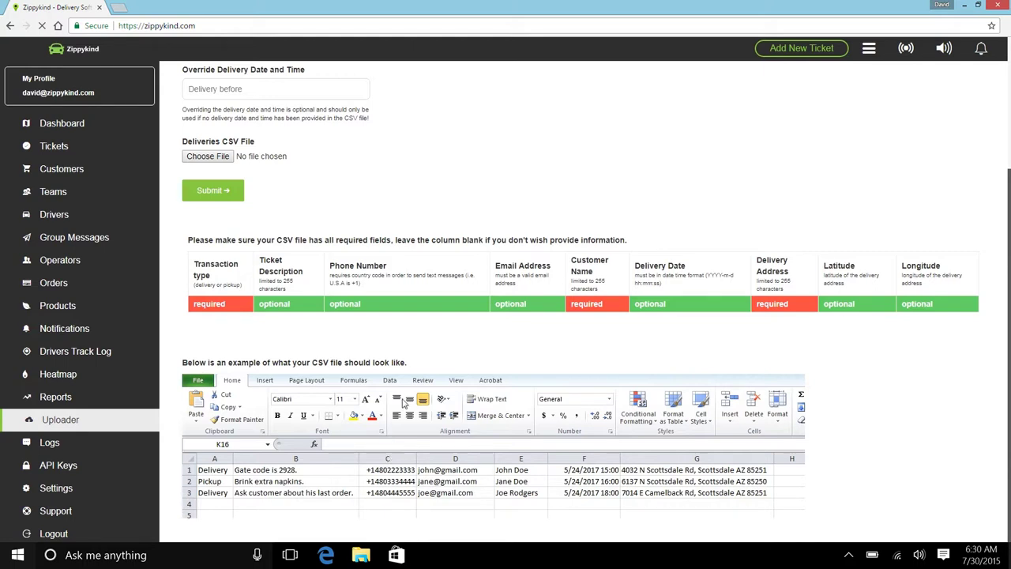
scroll(419, 249, "up", 3)
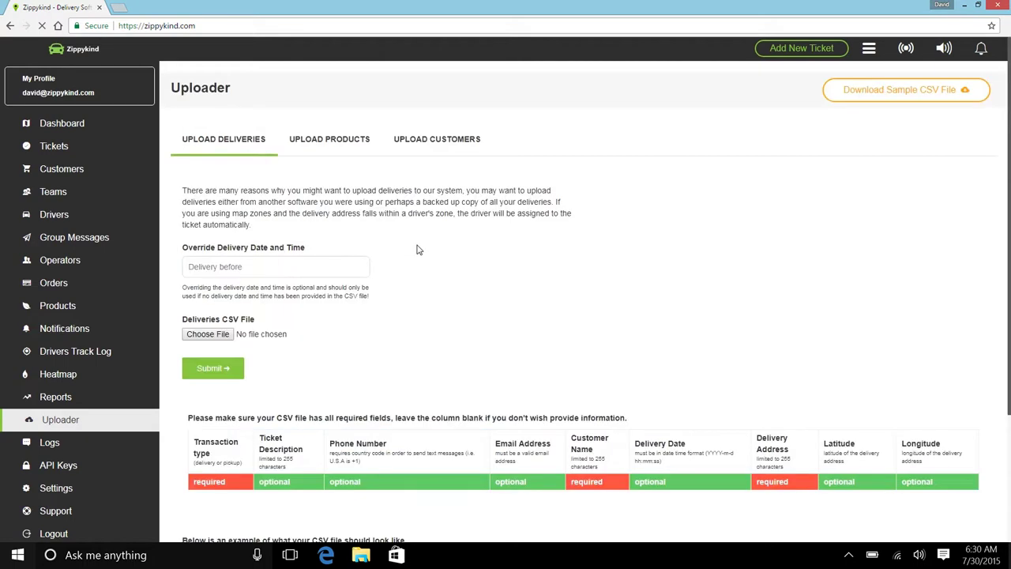
scroll(419, 250, "down", 2)
scroll(419, 249, "up", 2)
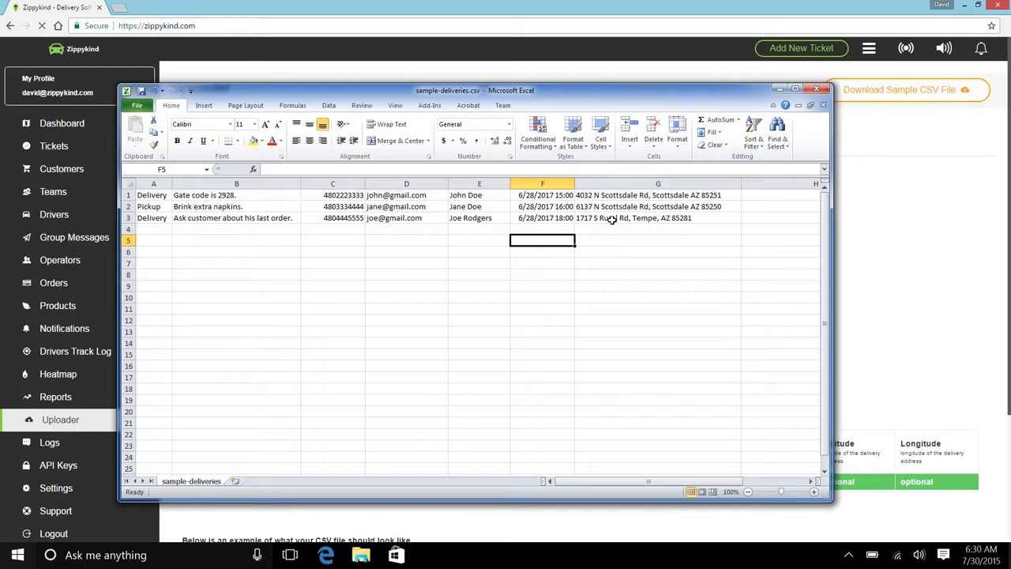
Compare sample-deliveries.csv in Excel with the Uploader page, ending in the browser.
left_click(866, 219)
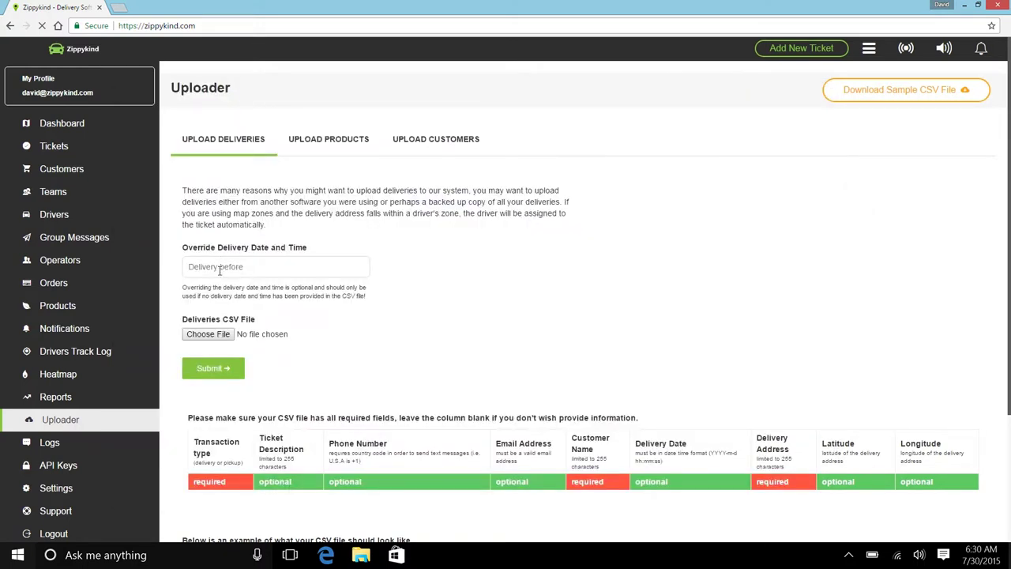
key("alt+Tab")
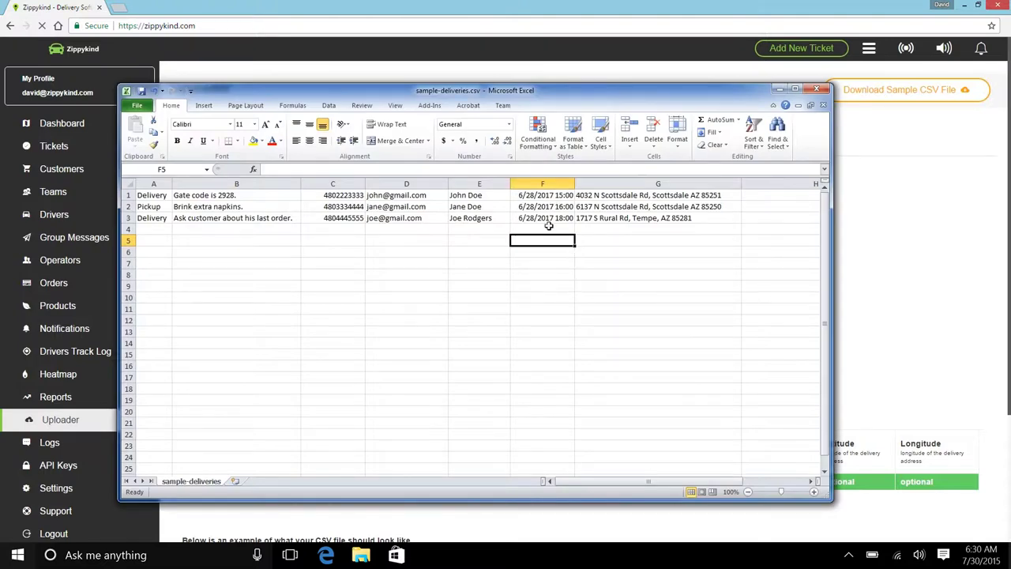
left_click(863, 227)
Upload sample-deliveries.csv with Override Delivery Date June 28, 2017 8:00 PM, inserting 3 records.
left_click(253, 266)
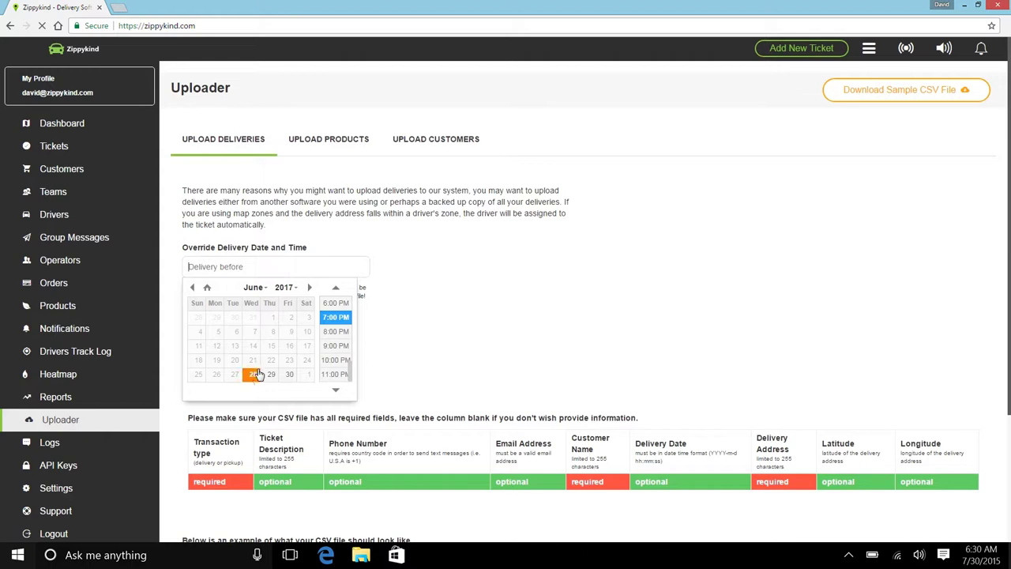
left_click(335, 331)
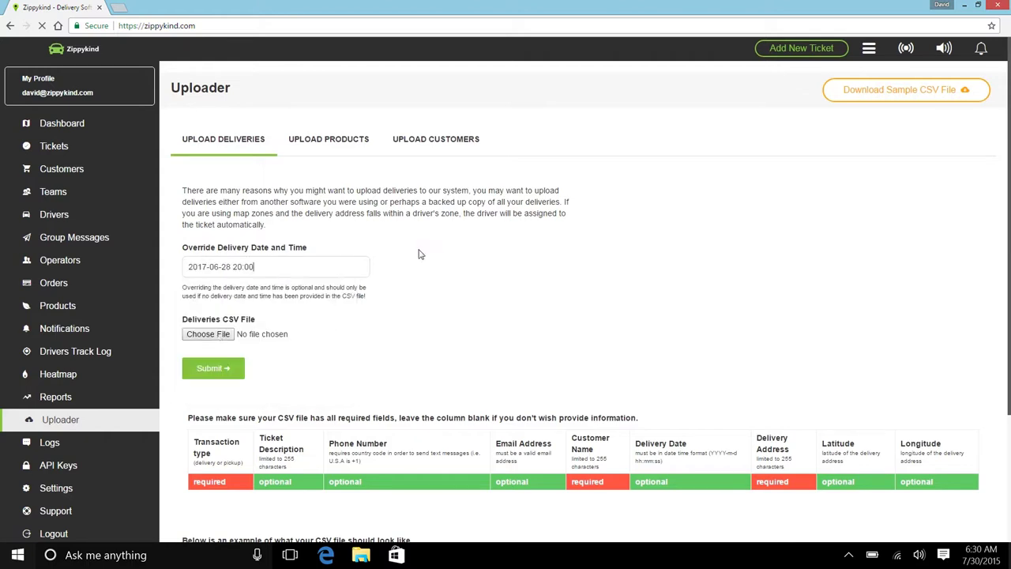
left_click(215, 335)
double_click(439, 154)
left_click(223, 369)
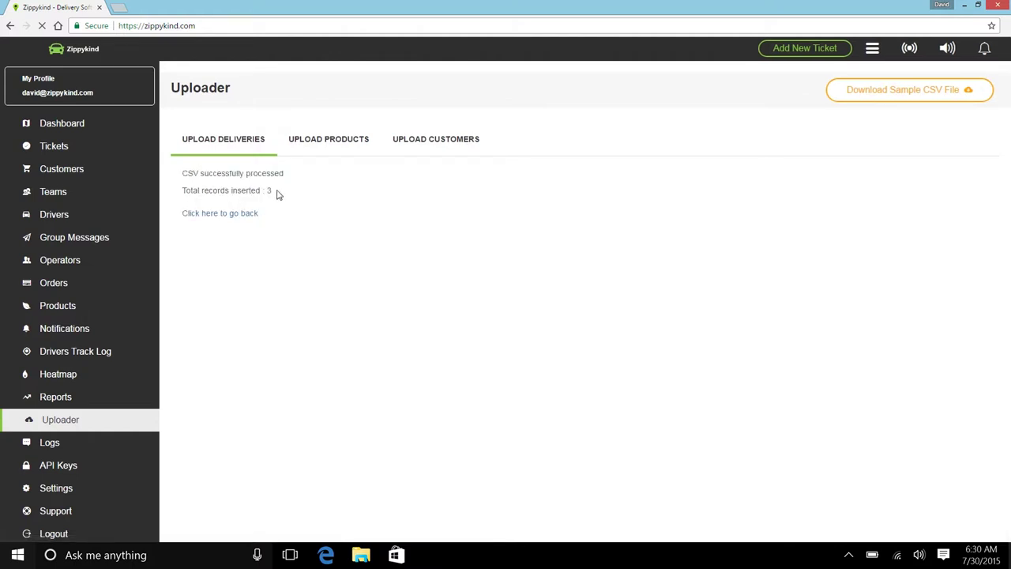
Open Today's Tickets to see the three uploads due Jun 28, 2017 8:00 pm.
left_click(68, 155)
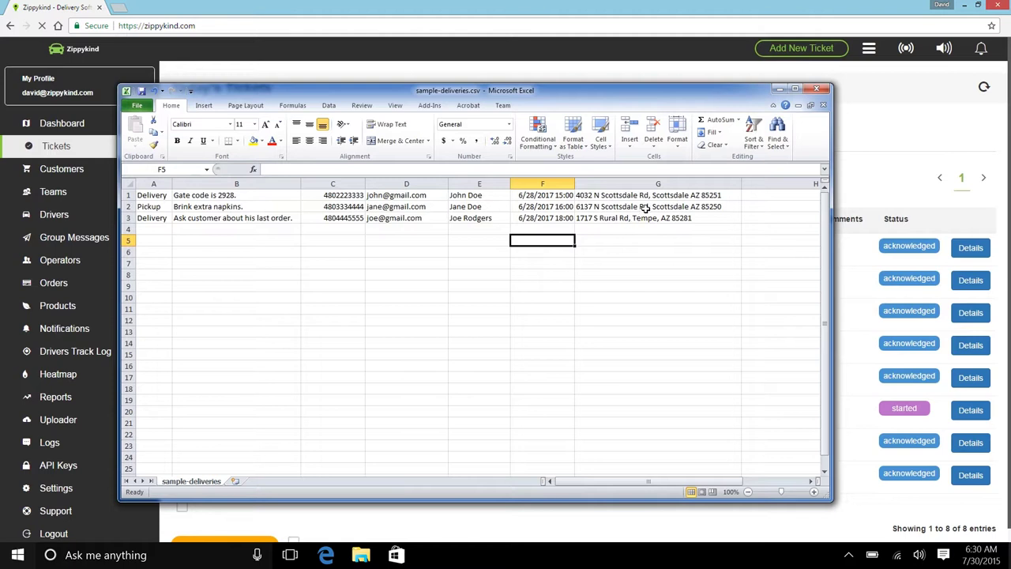
Compare the spreadsheet against Today's Tickets, ending on the list of 8 entries.
left_click(865, 153)
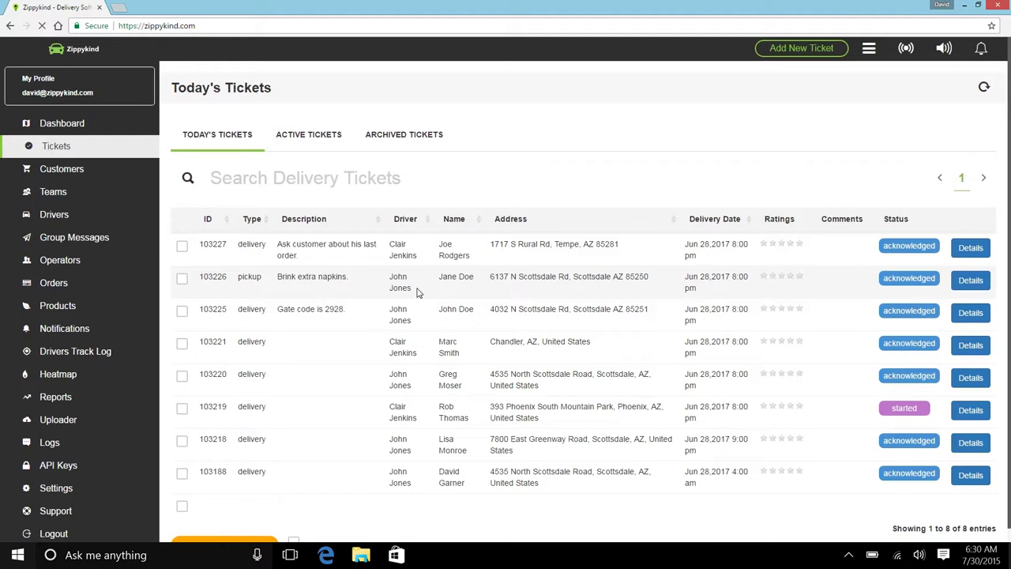
key("alt+Tab")
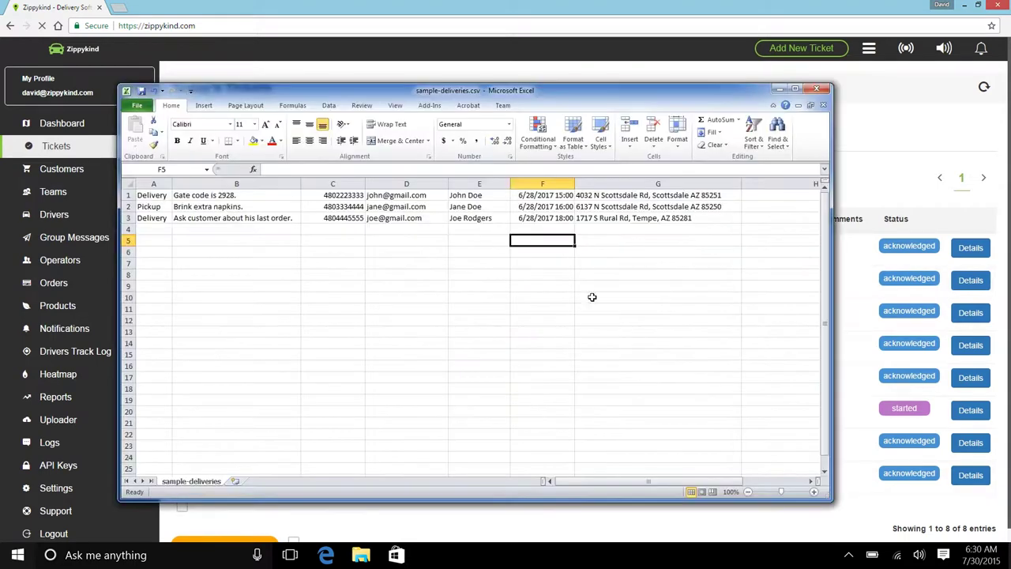
left_click(879, 157)
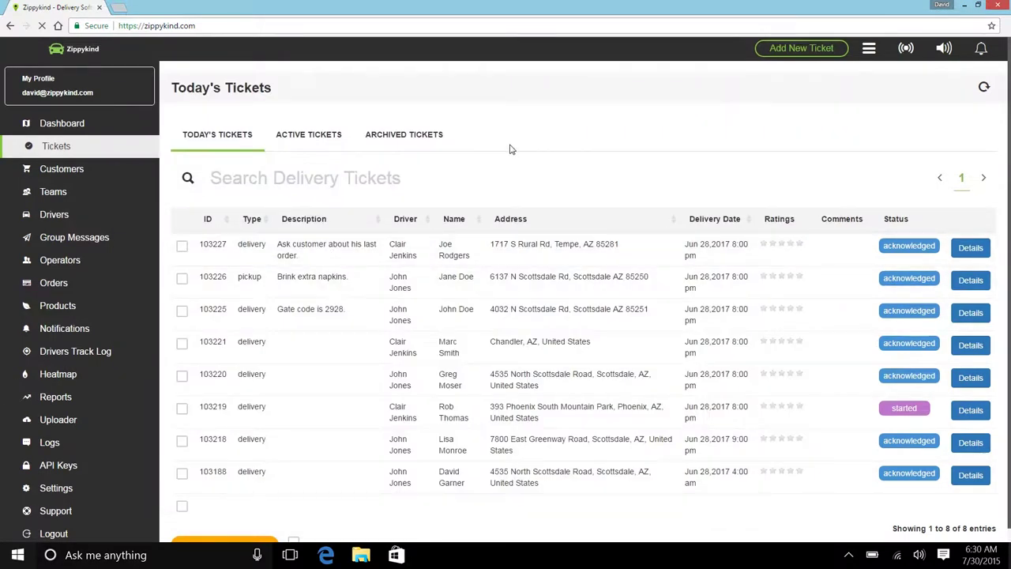
left_click(971, 248)
scroll(510, 175, "down", 3)
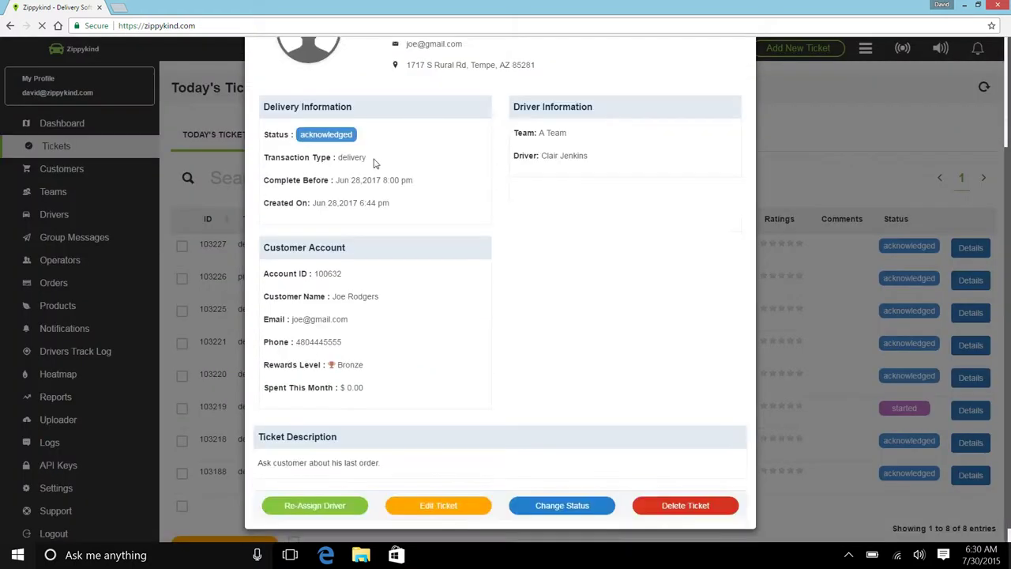
scroll(466, 284, "up", 3)
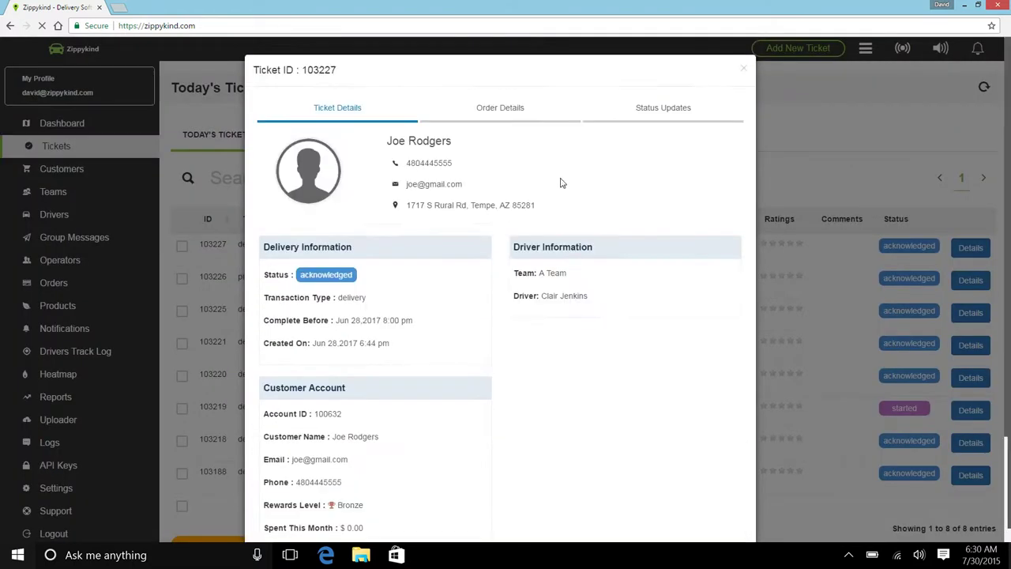
left_click(870, 154)
left_click(970, 280)
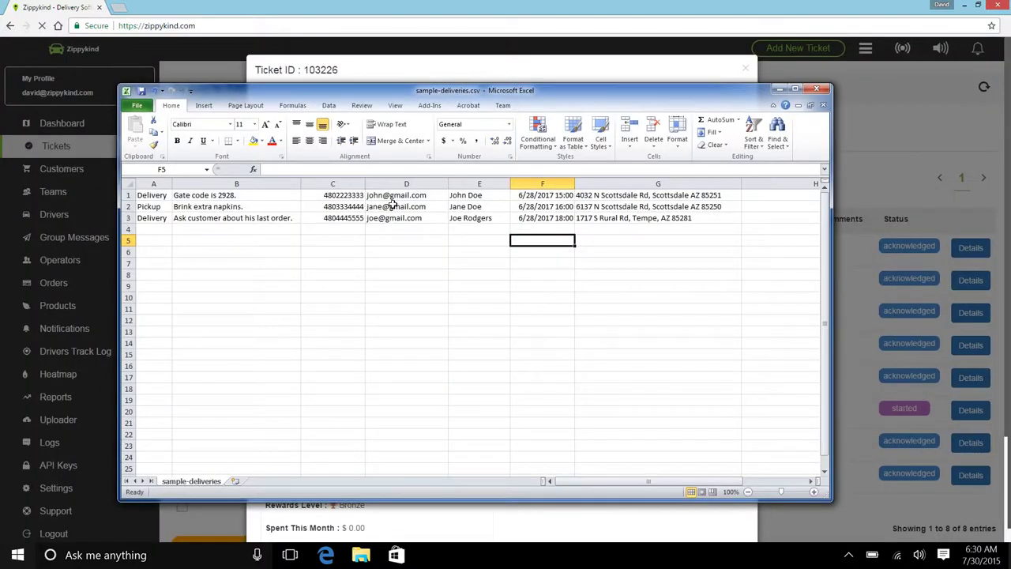
left_click(542, 74)
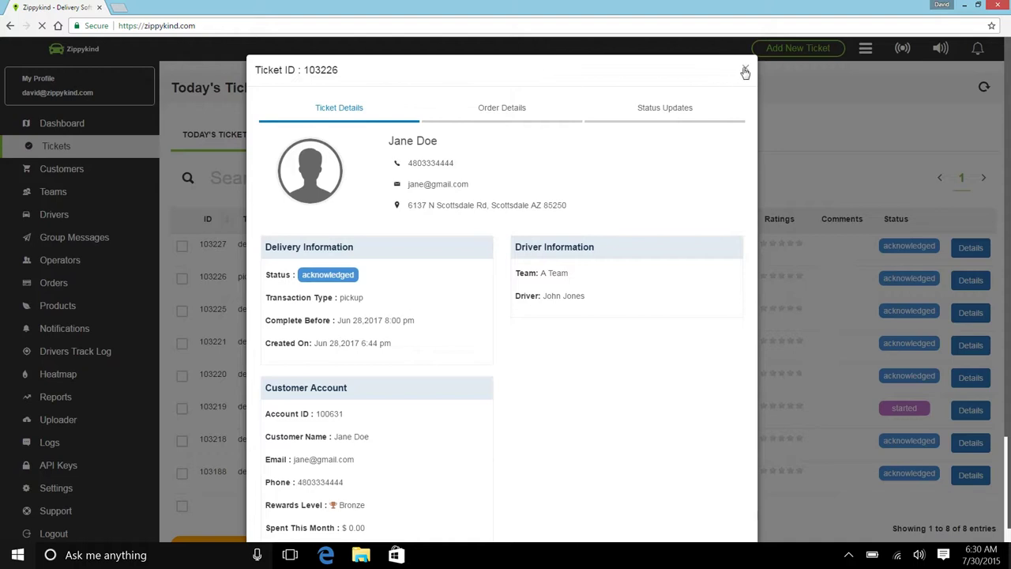
left_click(746, 68)
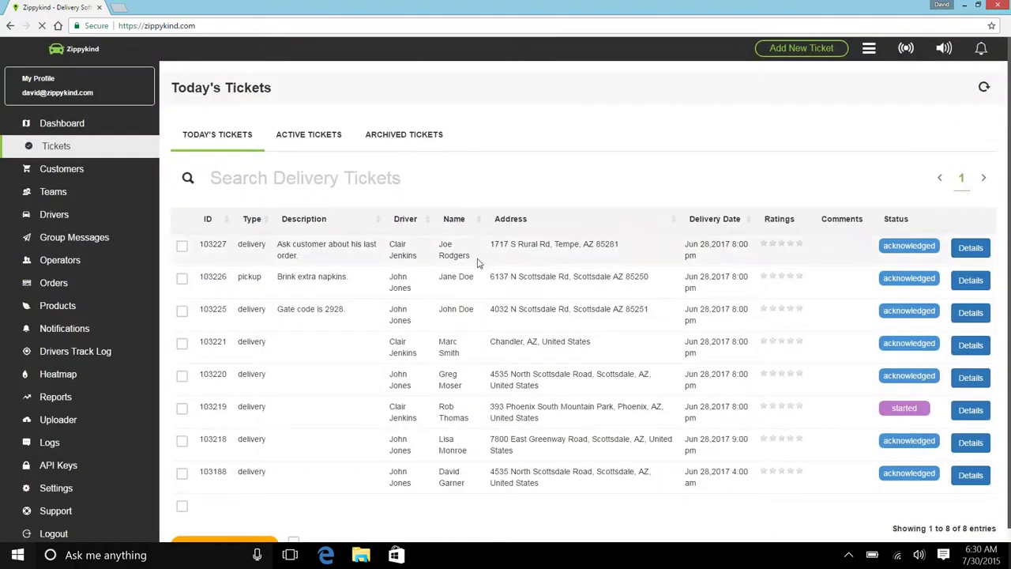